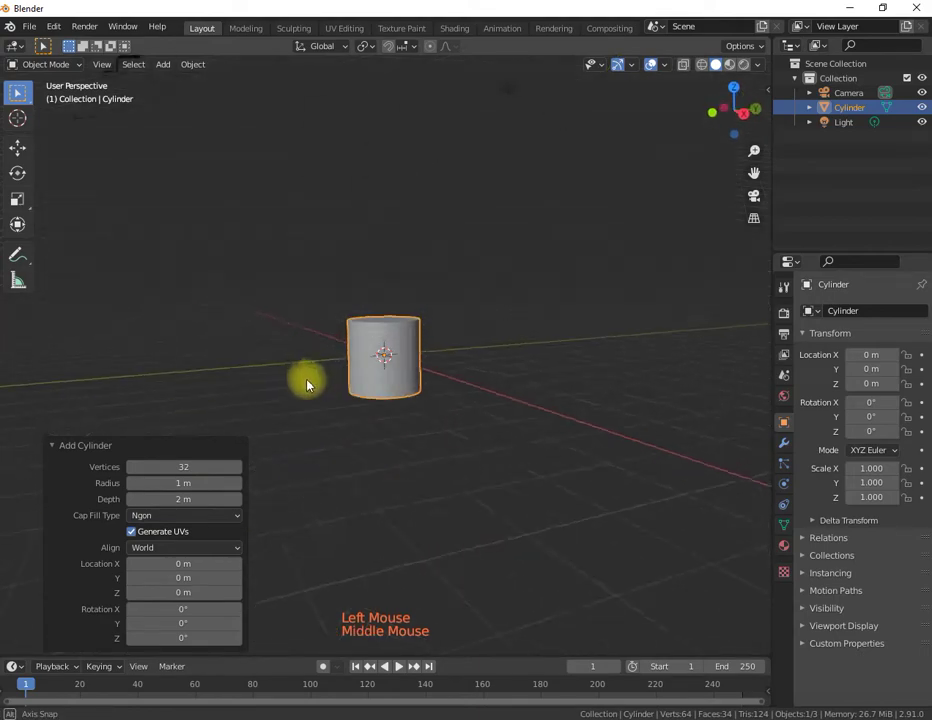
- Set the new cylinder's depth to 1.7 m
scroll(362, 312, up, 5)
middle_drag(362, 314, 216, 449)
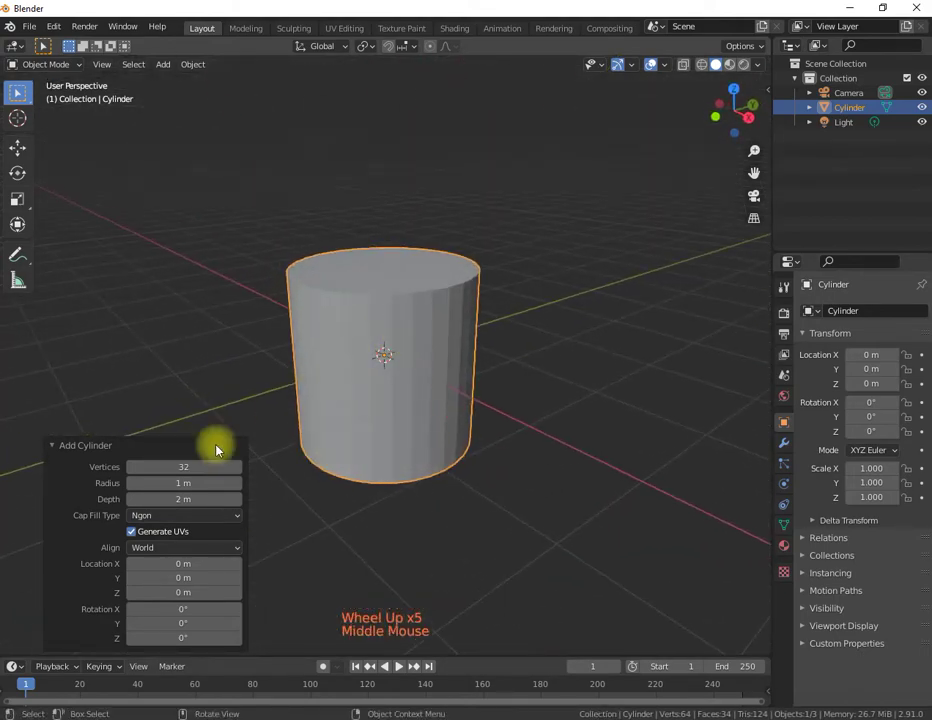
click(193, 499)
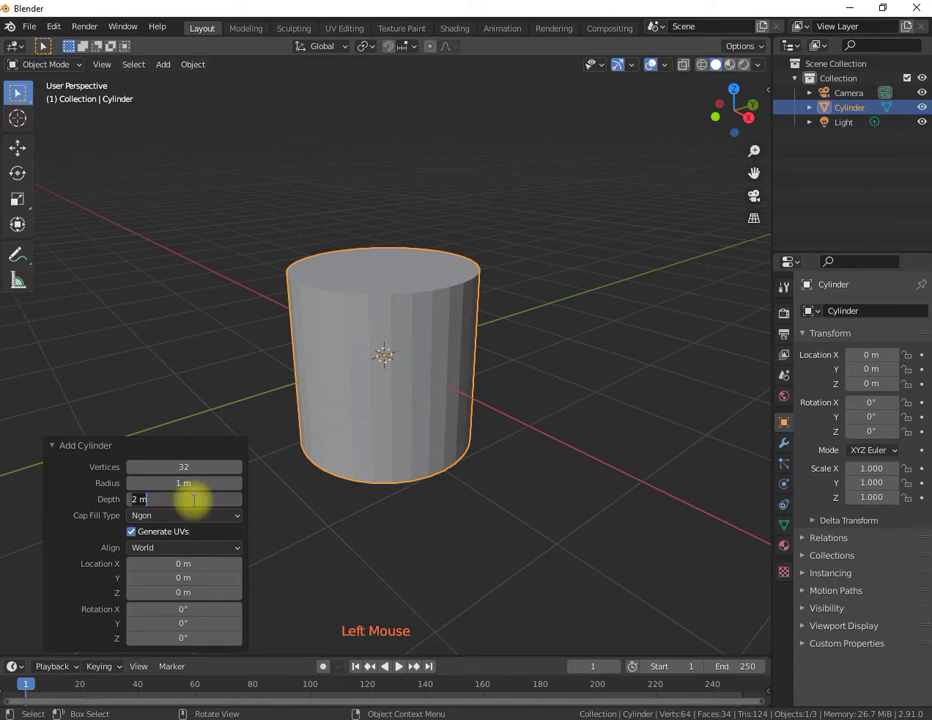
text(1)
key(Return)
- Set the cylinder's depth back to 2 m
middle_drag(349, 474, 220, 515)
click(201, 499)
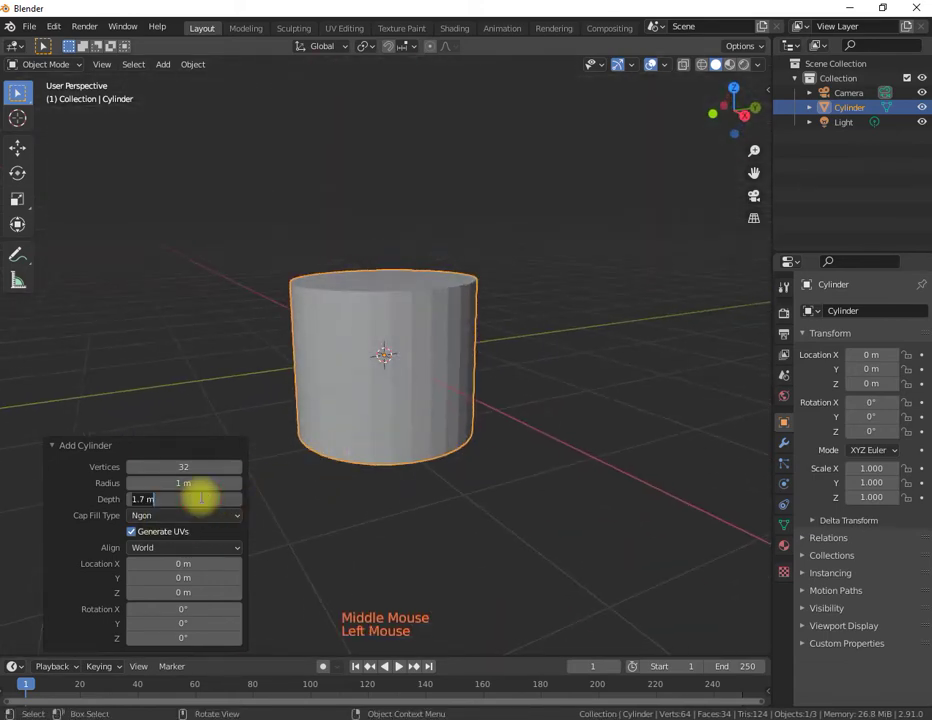
key(ctrl+a)
text(2)
key(Return)
- Move the cylinder up about 1.01 m along Z so its base rests at ground level
middle_drag(433, 541, 416, 377)
scroll(400, 355, down, 2)
scroll(395, 345, up, 1)
scroll(387, 333, down, 1)
click(364, 320)
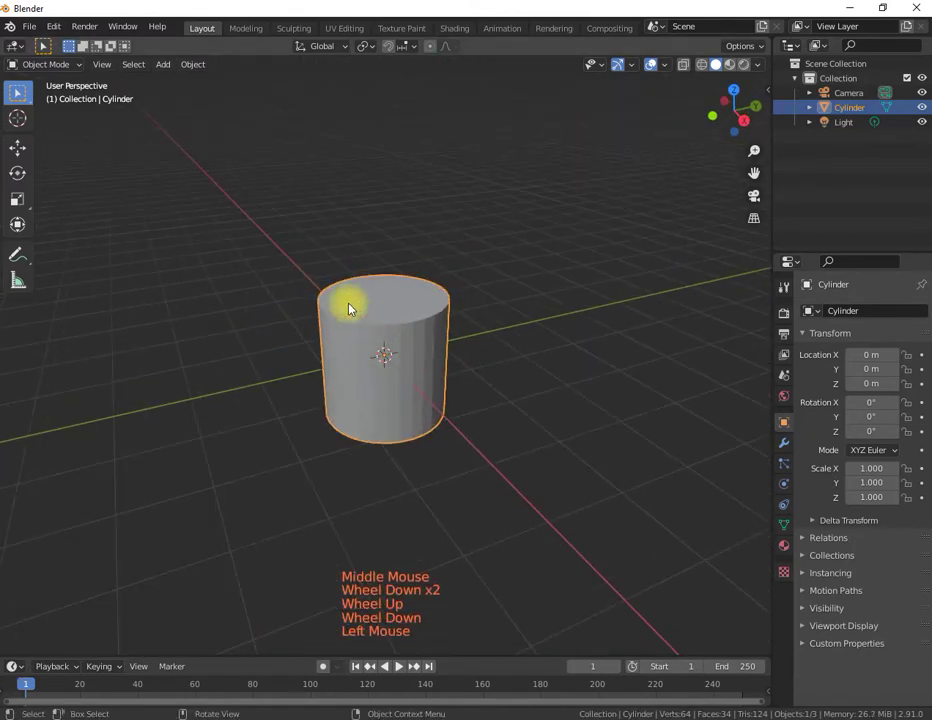
click(18, 148)
drag(382, 306, 379, 250)
middle_drag(379, 250, 347, 287)
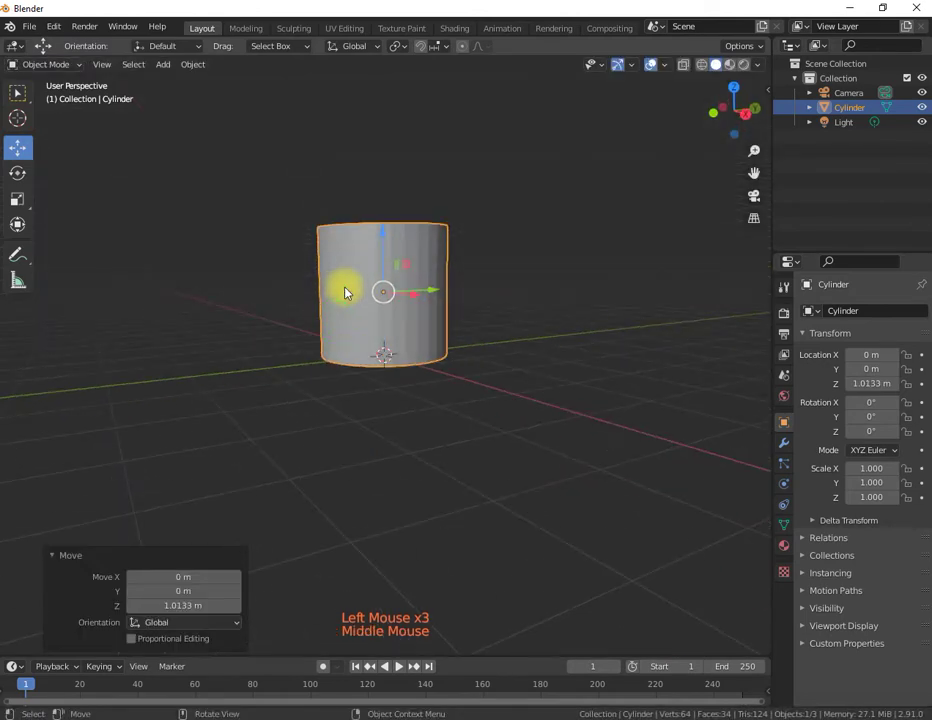
key(KP_1)
mouse_move(389, 246)
mouse_down()
mouse_move(383, 216)
mouse_move(381, 240)
mouse_up()
- Switch the cylinder to Edit Mode with face selection
middle_drag(381, 240, 350, 279)
scroll(393, 240, up, 1)
scroll(330, 276, up, 2)
click(35, 65)
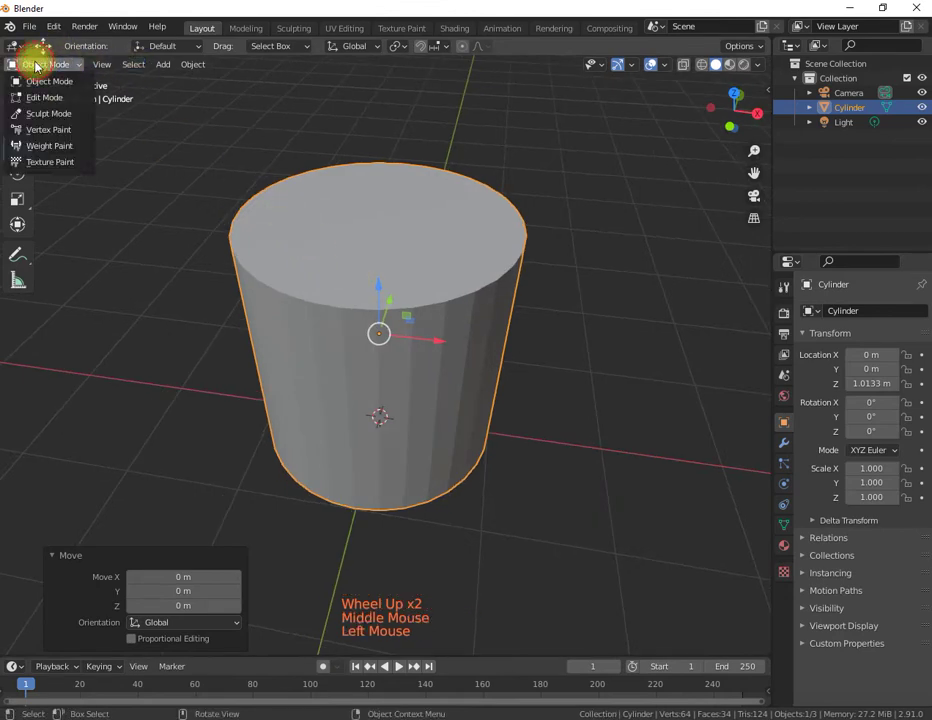
click(35, 94)
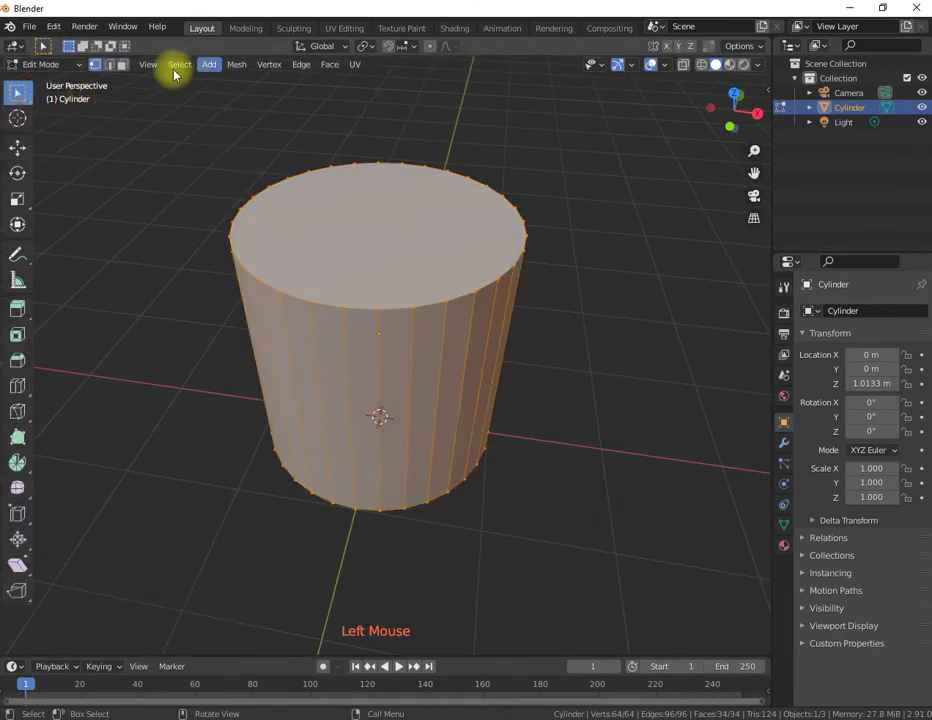
click(122, 64)
- Inset the cylinder's top face by about 0.064 m to form a thin rim
click(327, 192)
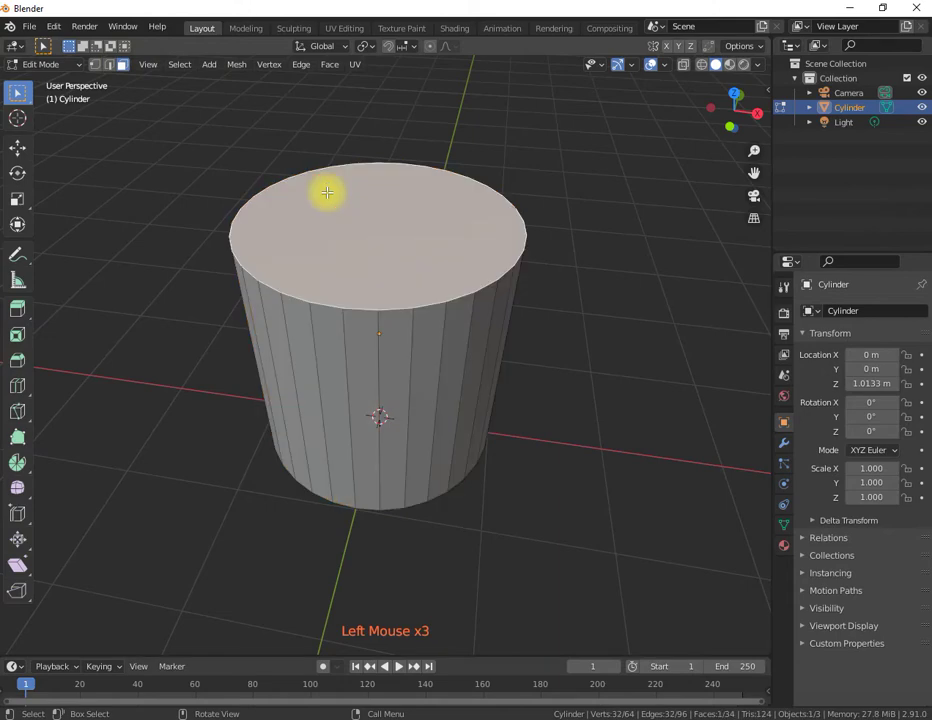
click(19, 339)
drag(377, 137, 371, 147)
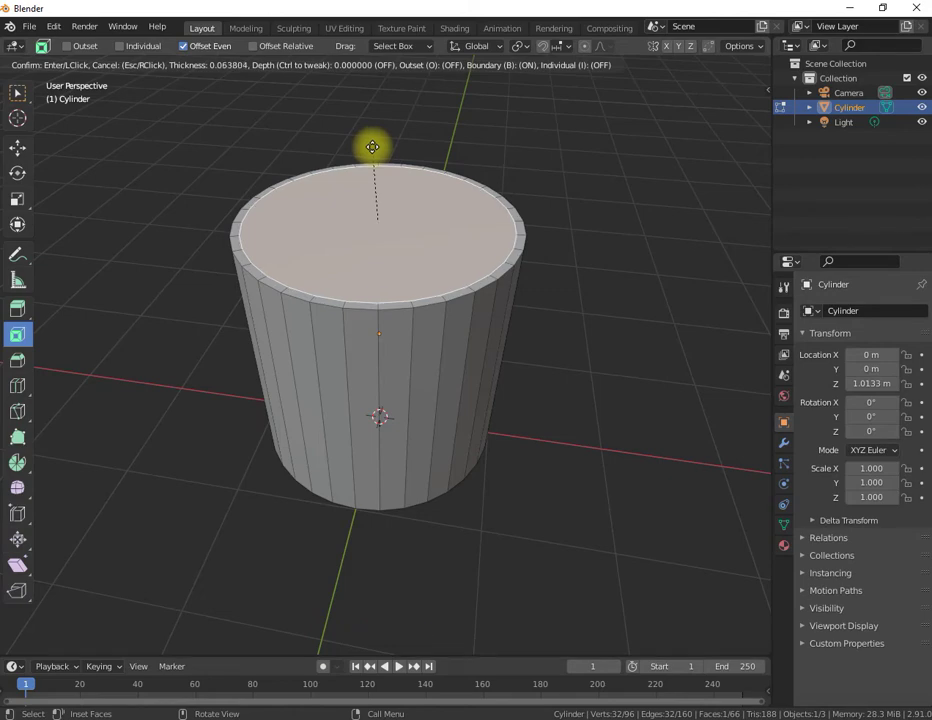
drag(372, 147, 372, 147)
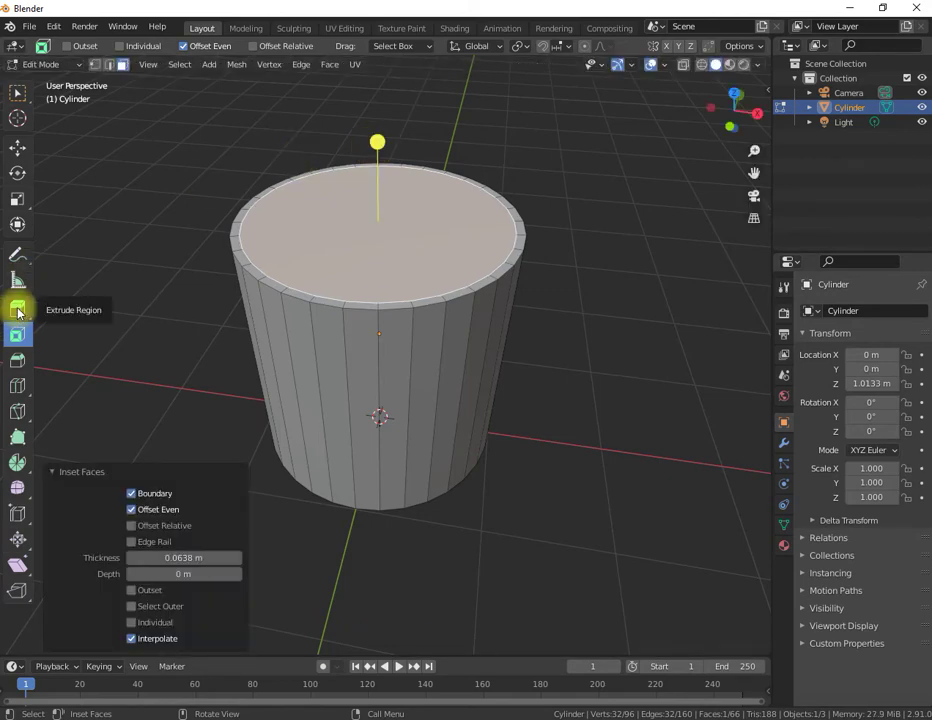
- Inset the cylinder's bottom face by about 0.04 m and inset it again by about 0.116 m
middle_drag(295, 289, 248, 139)
click(381, 333)
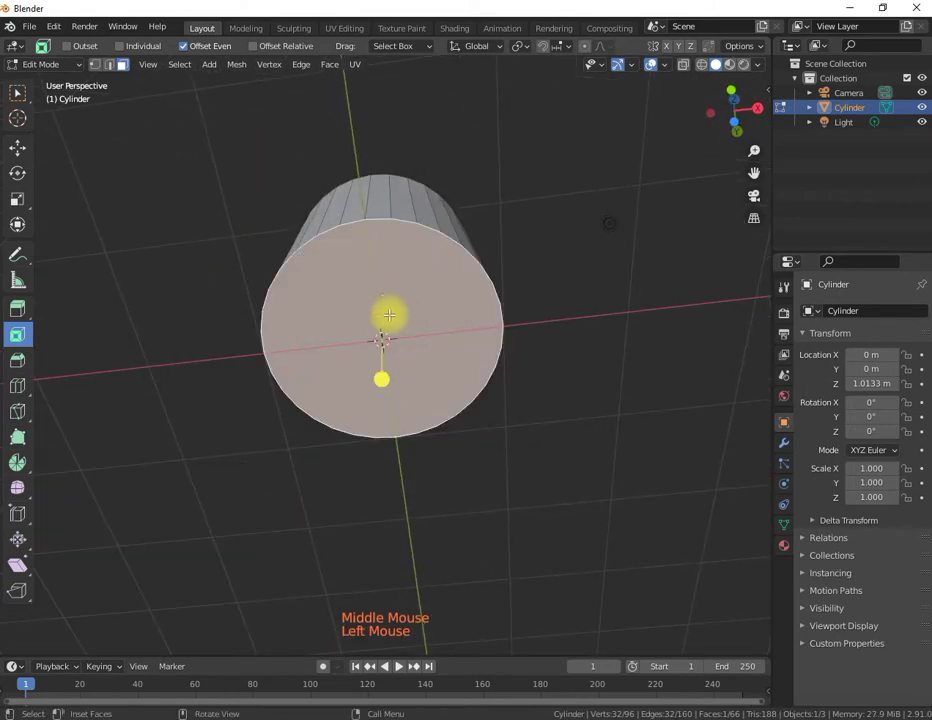
drag(381, 383, 382, 377)
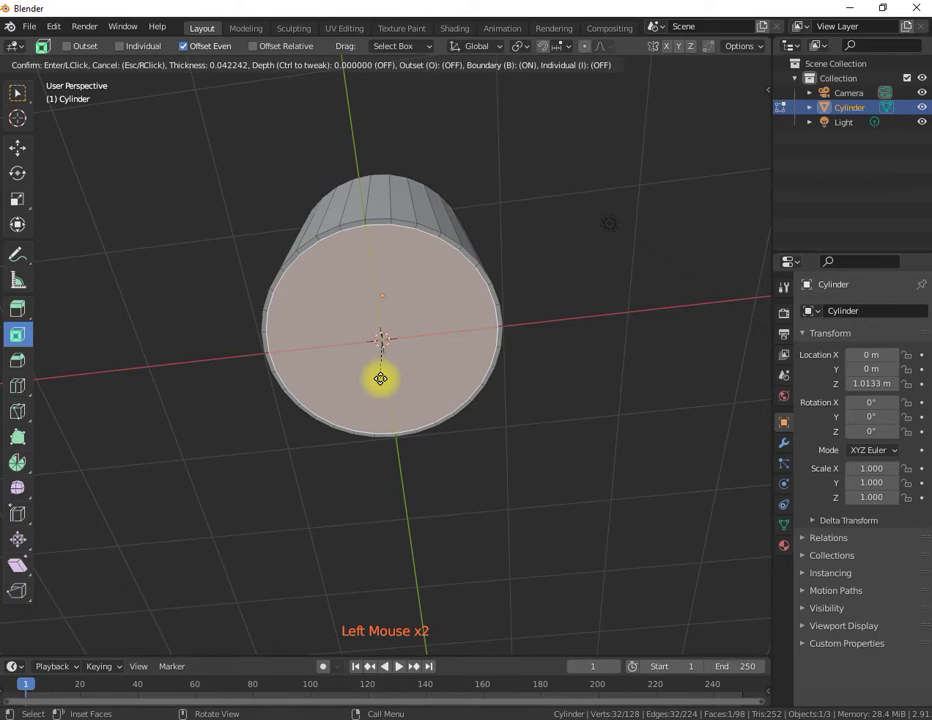
drag(380, 378, 382, 373)
middle_drag(382, 373, 347, 335)
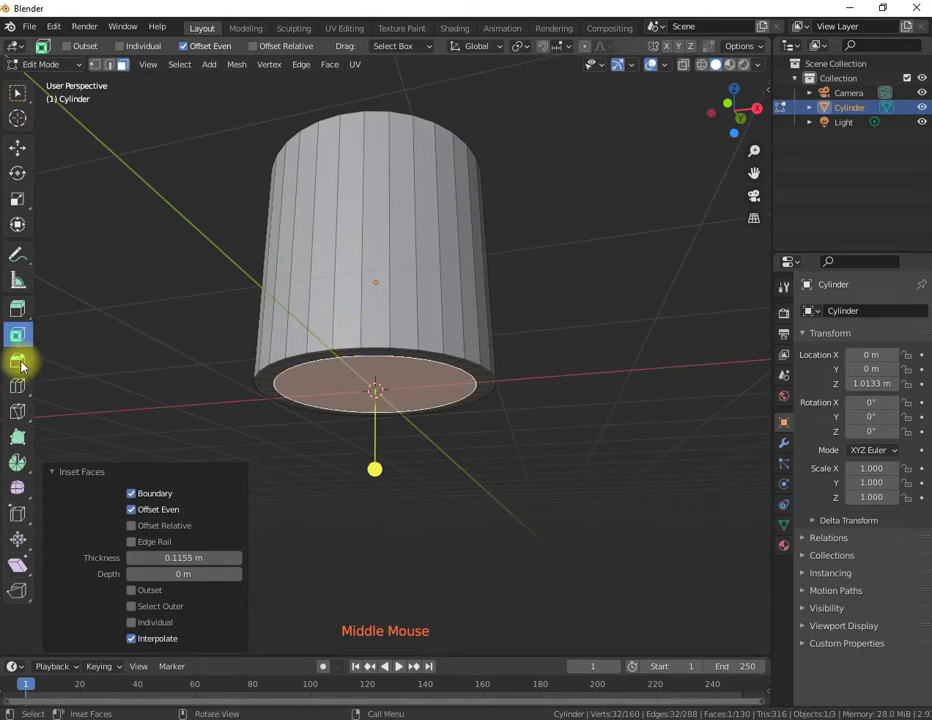
- Extrude the inner bottom face outward about 0.058 m and scale it to about 0.937 to form a tapered foot
click(17, 309)
drag(374, 442, 371, 452)
click(17, 198)
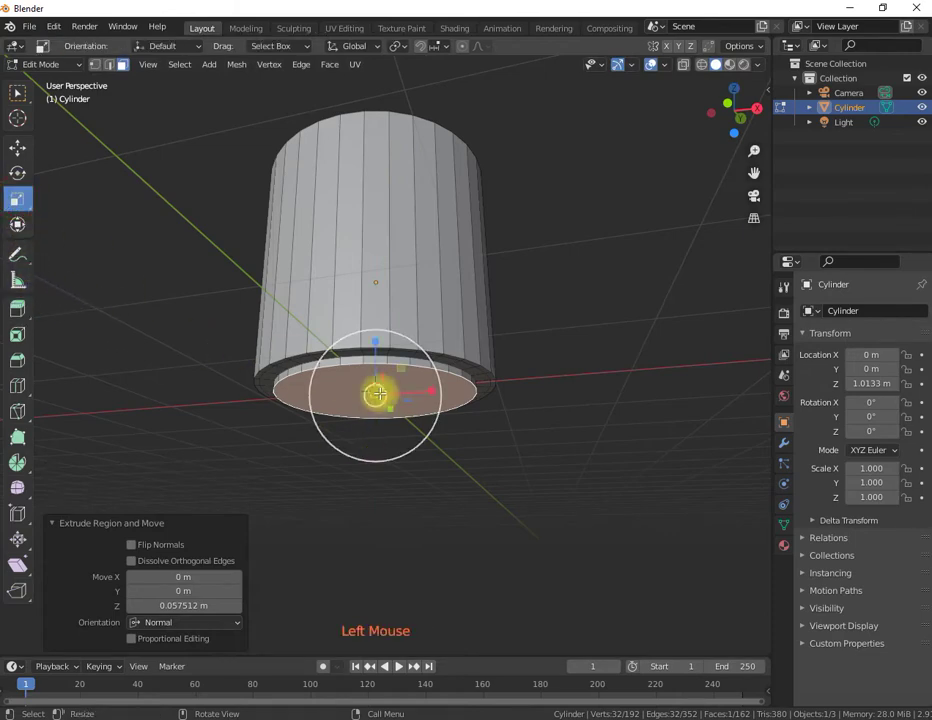
drag(433, 382, 433, 381)
middle_drag(433, 381, 352, 329)
scroll(353, 390, up, 2)
scroll(353, 390, up, 1)
mouse_move(353, 390)
middle_down()
mouse_move(349, 416)
mouse_move(356, 385)
middle_up()
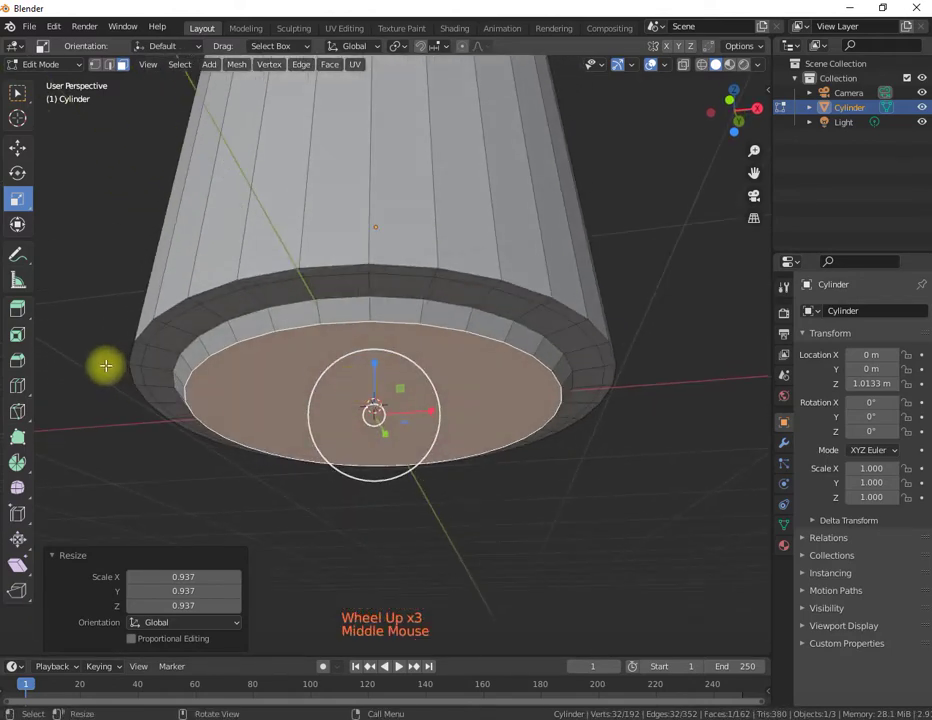
- Inset the foot's bottom face by about 0.065 m and extrude it inward by about 0.086 m
click(17, 334)
drag(370, 491, 312, 411)
middle_drag(312, 411, 295, 358)
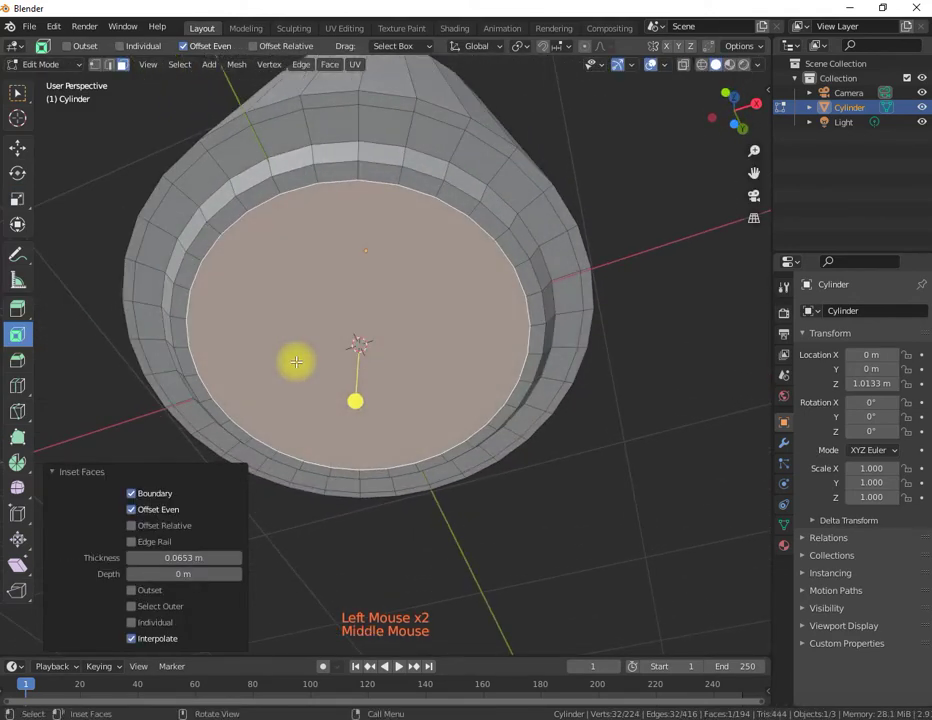
click(17, 310)
drag(355, 385, 351, 371)
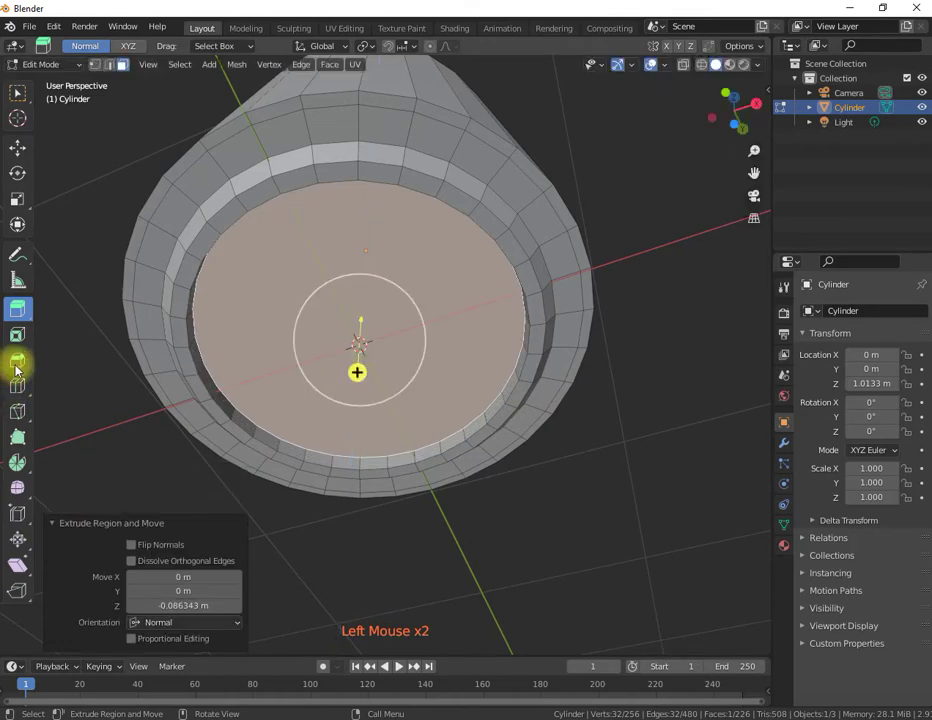
- Scale the recessed underside face uniformly to about 0.926
click(17, 199)
drag(401, 291, 395, 296)
middle_drag(402, 245, 418, 312)
scroll(418, 312, up, 1)
scroll(413, 317, down, 1)
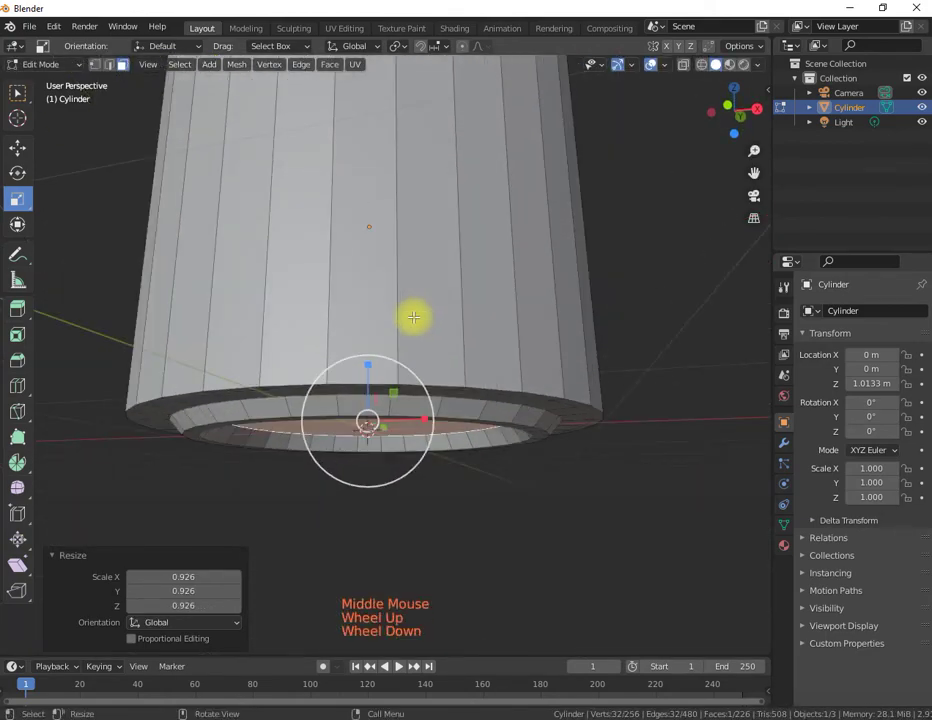
scroll(413, 317, down, 3)
- Hollow the cylinder by extruding the inset top face about 1.942 m downward, using X-ray in front view to stop above the base
middle_drag(399, 254, 374, 383)
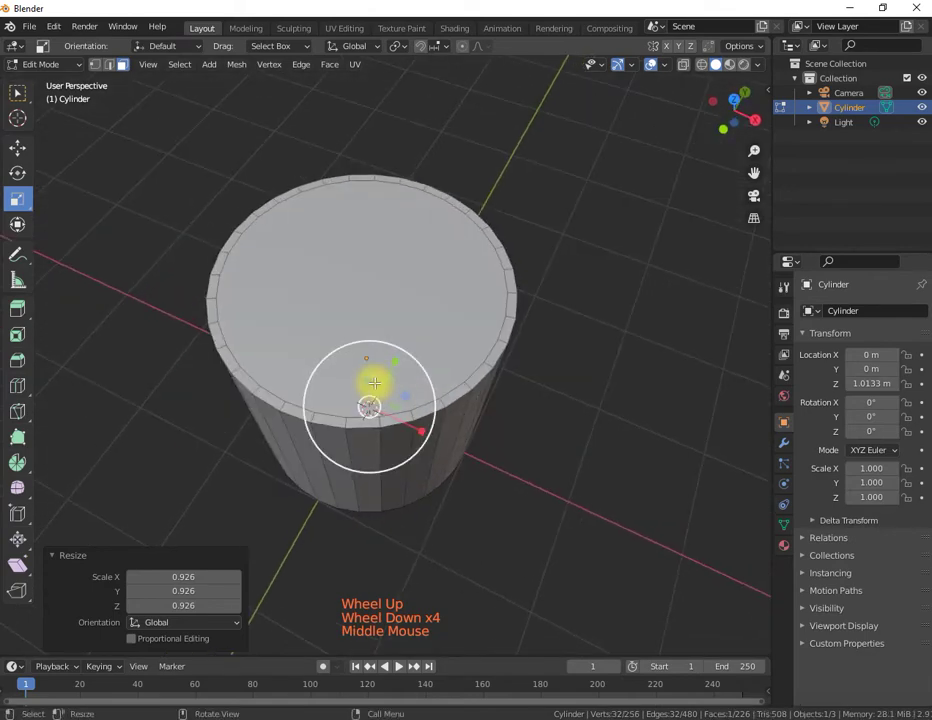
click(360, 230)
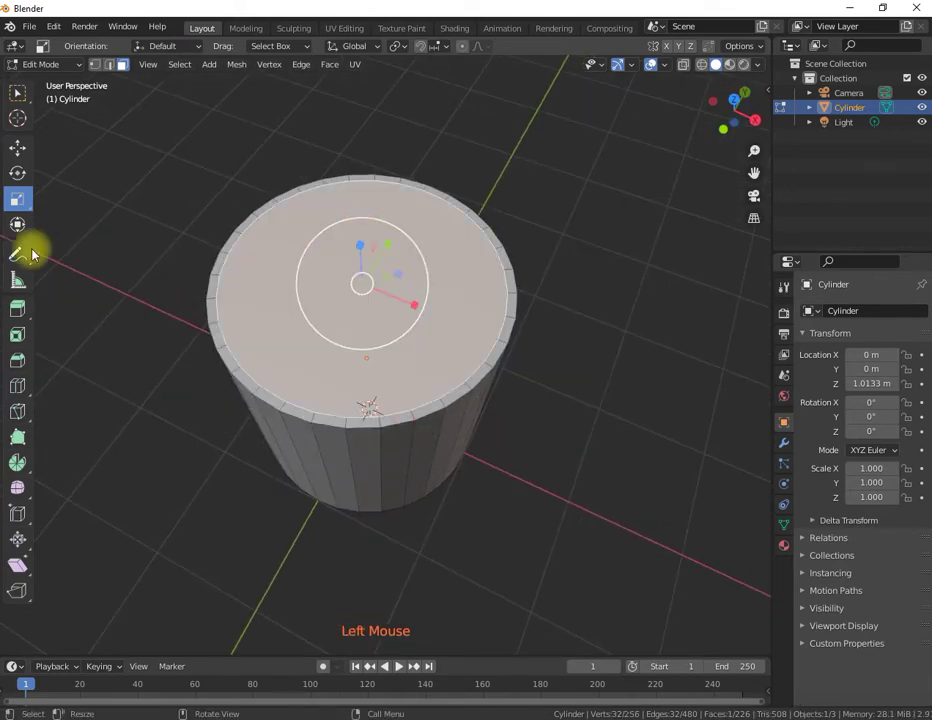
click(18, 310)
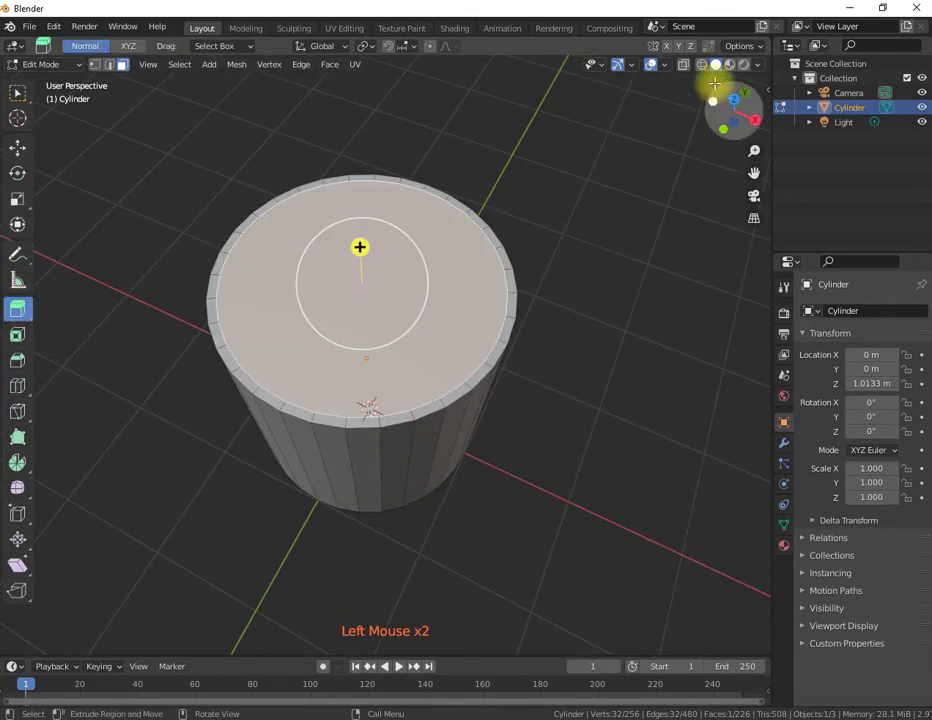
drag(665, 95, 627, 149)
key(KP_1)
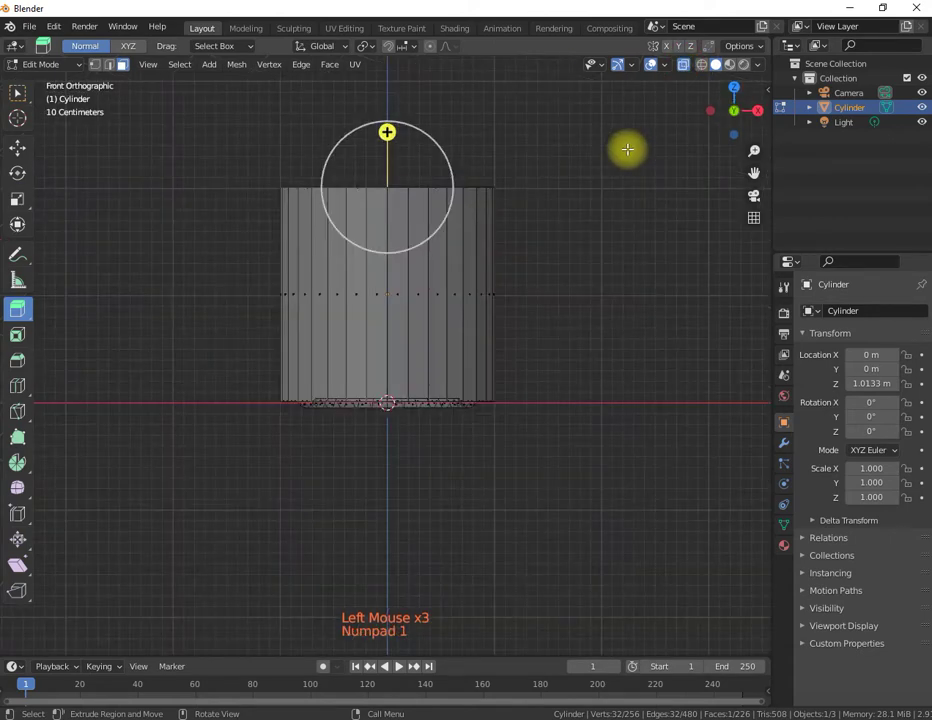
drag(387, 132, 378, 337)
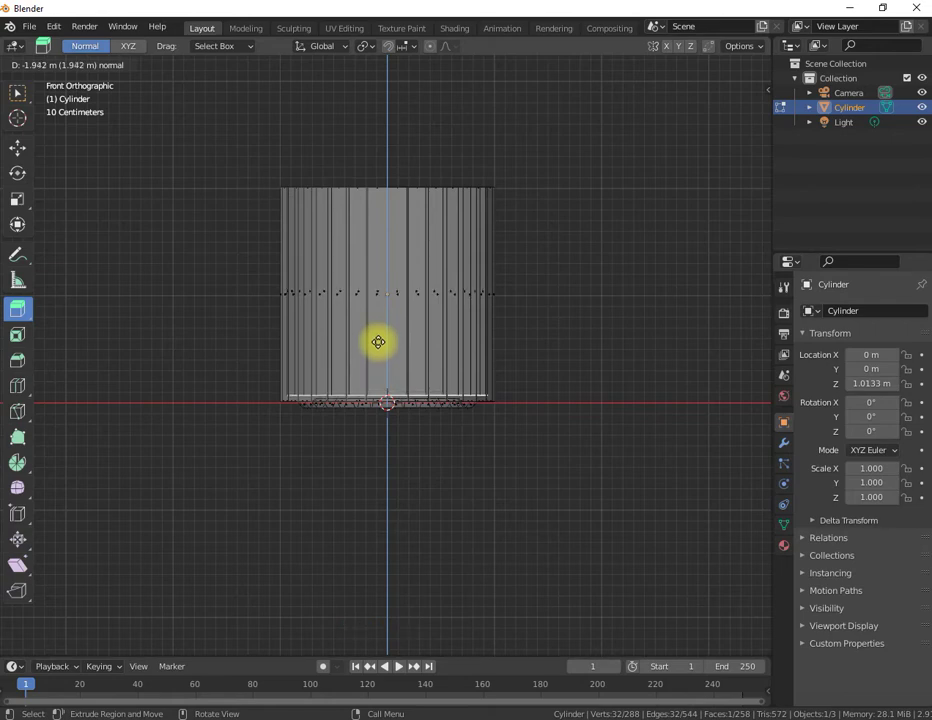
drag(378, 342, 378, 342)
middle_drag(322, 231, 335, 360)
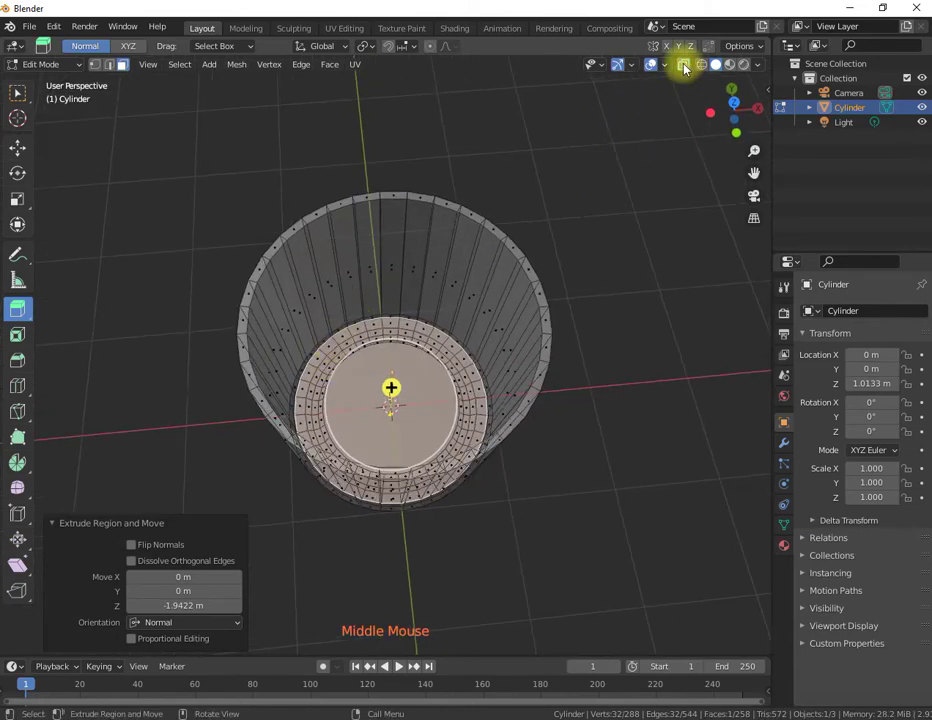
click(681, 63)
- Inset the inner floor face by about 0.027 m and inset it again by about 0.146 m
middle_drag(626, 116, 524, 241)
scroll(438, 330, up, 2)
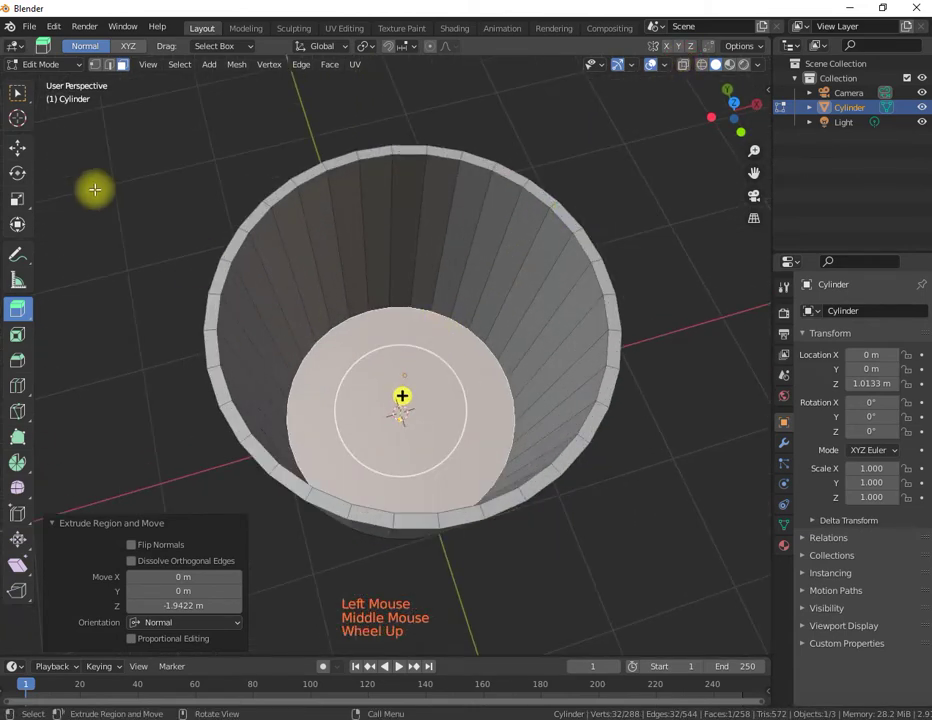
click(18, 338)
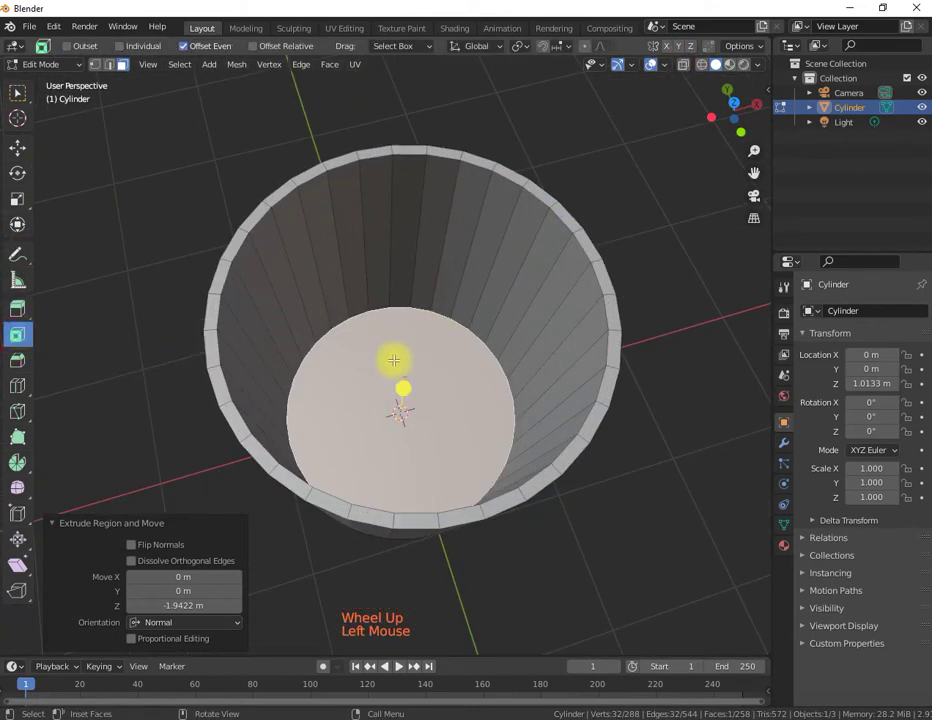
drag(403, 387, 400, 393)
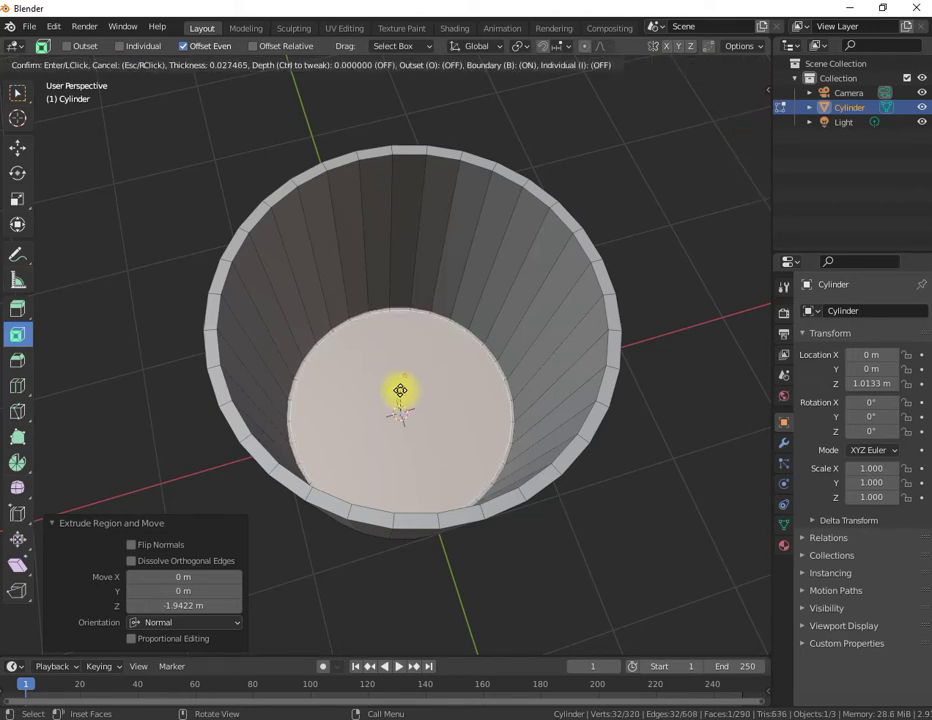
drag(401, 383, 398, 418)
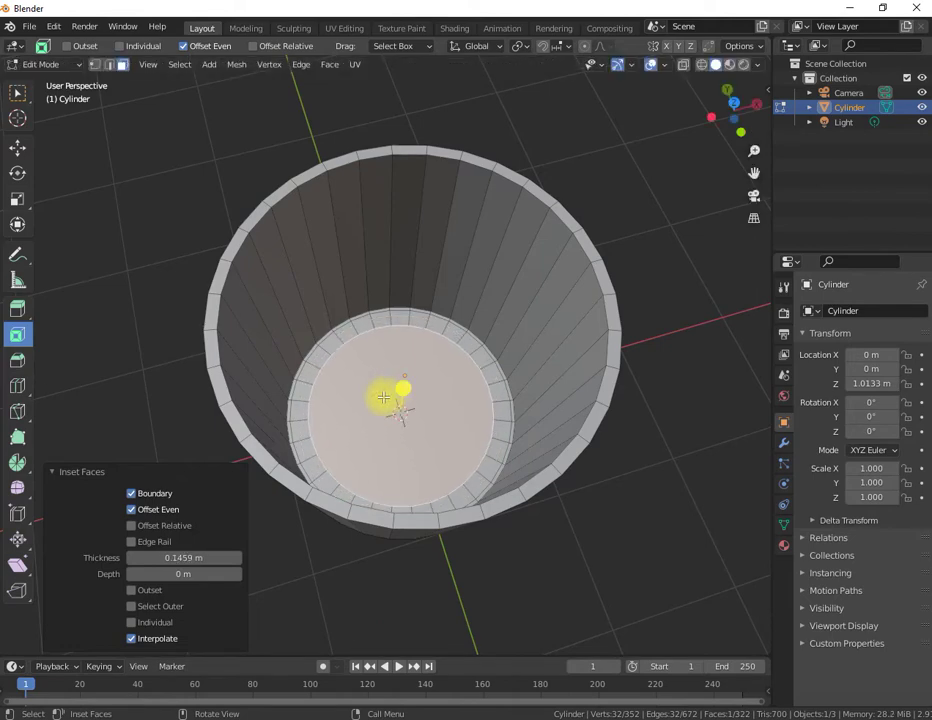
- Set the inner floor's second inset thickness to 0.5 m and deselect the face
click(200, 558)
text(0)
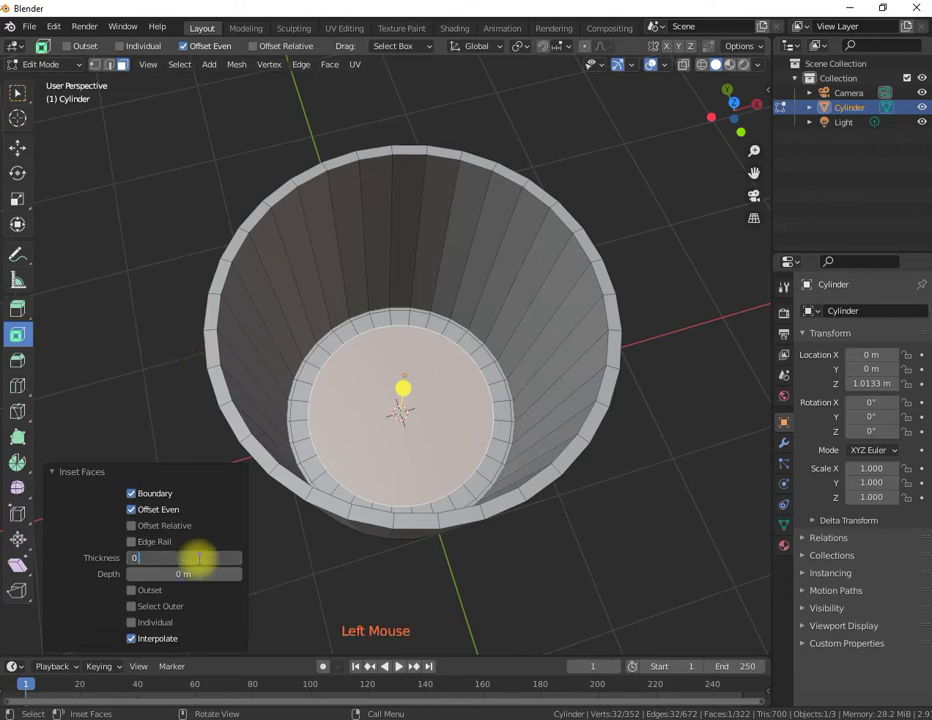
text(.5)
key(Return)
click(137, 322)
- Inset the recessed face on the underside by about 0.28 m
middle_drag(368, 295, 403, 110)
middle_drag(395, 312, 391, 191)
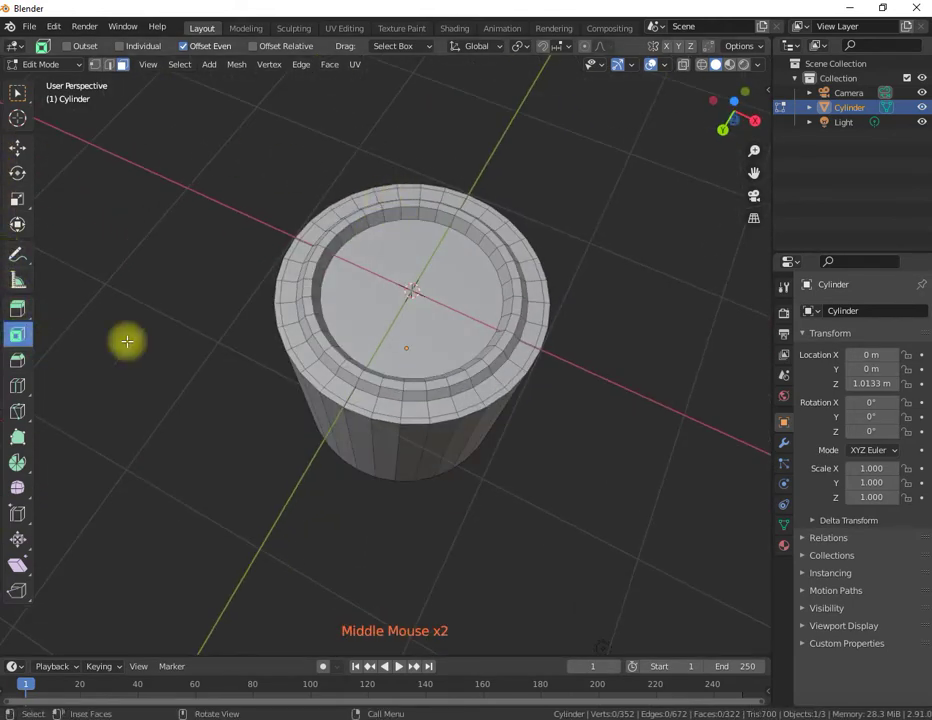
click(416, 241)
drag(416, 241, 400, 289)
middle_drag(387, 191, 374, 262)
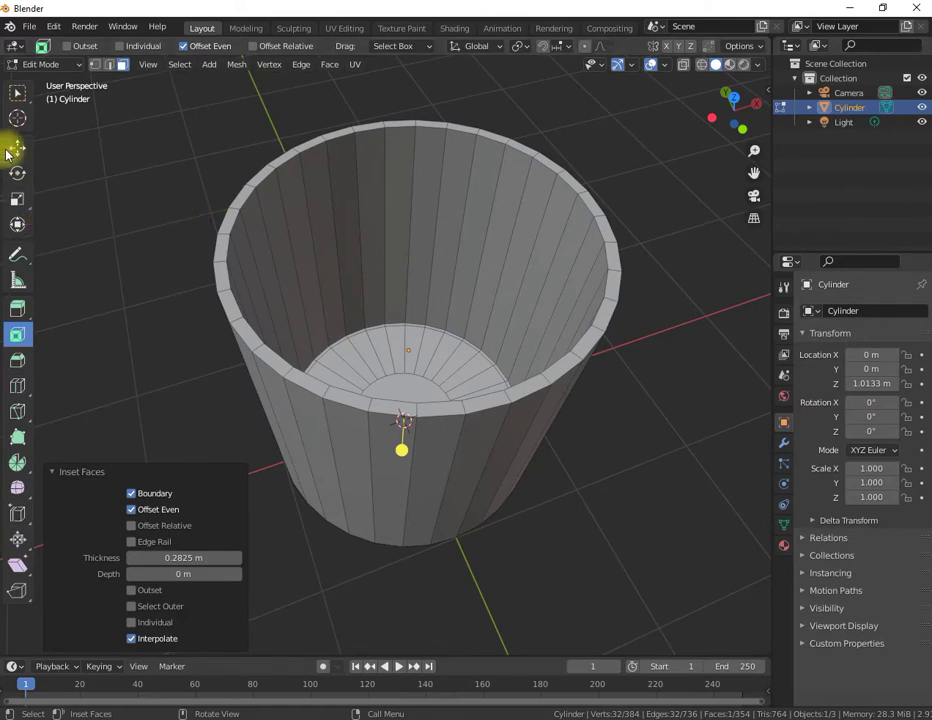
- Add an edge loop to the outer wall just below the rim and another just above the base, slid about 0.976 downward
click(17, 388)
key(KP_1)
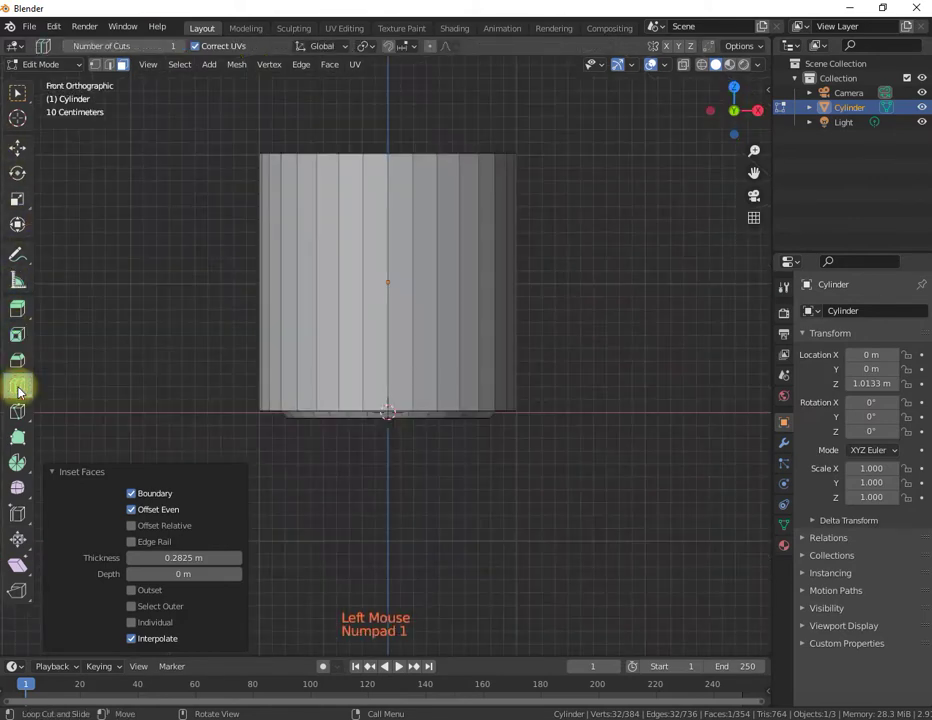
click(683, 64)
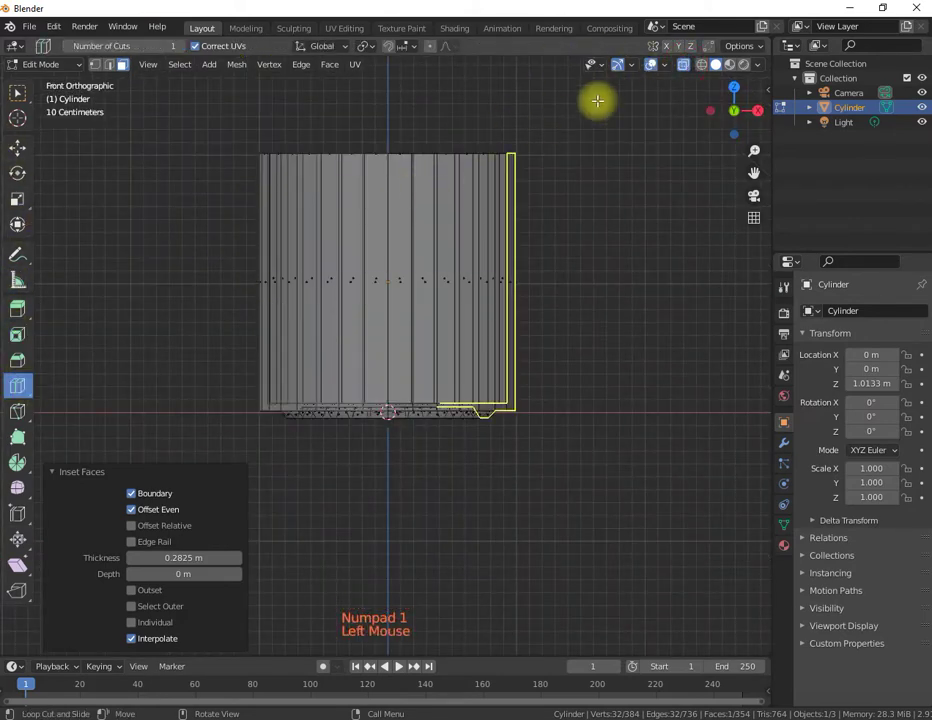
click(681, 63)
scroll(406, 210, up, 2)
scroll(413, 227, down, 1)
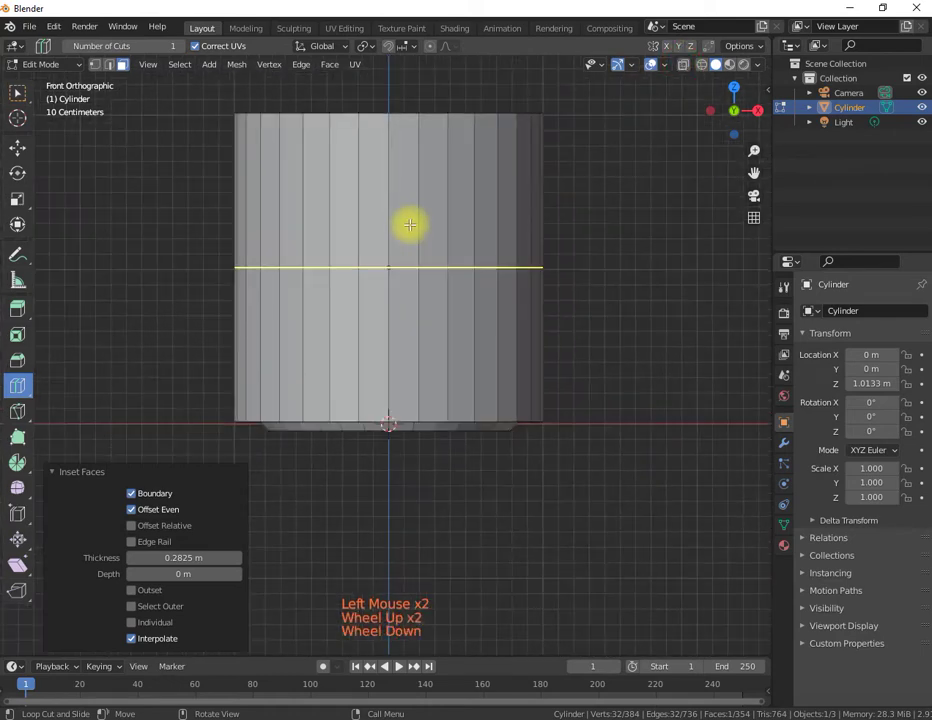
shift+middle_drag(401, 231, 389, 339)
click(60, 474)
drag(383, 406, 370, 272)
drag(320, 407, 323, 521)
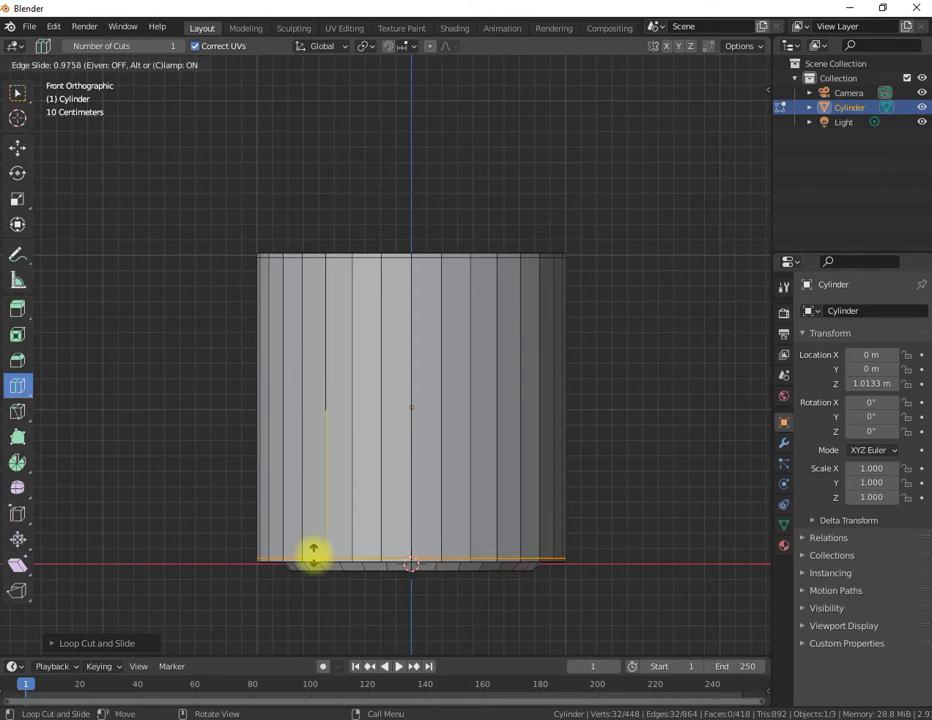
key(Escape)
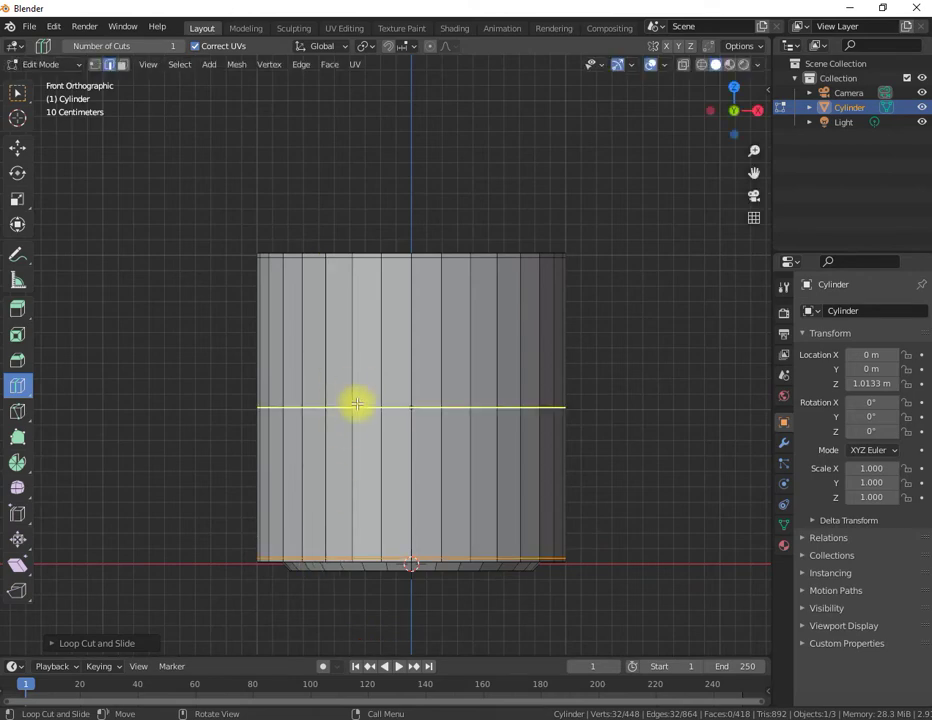
- Add two more outer-wall edge loops, slid about 0.75 toward the rim and about 0.7 toward the base, and enable X-ray
drag(352, 407, 358, 325)
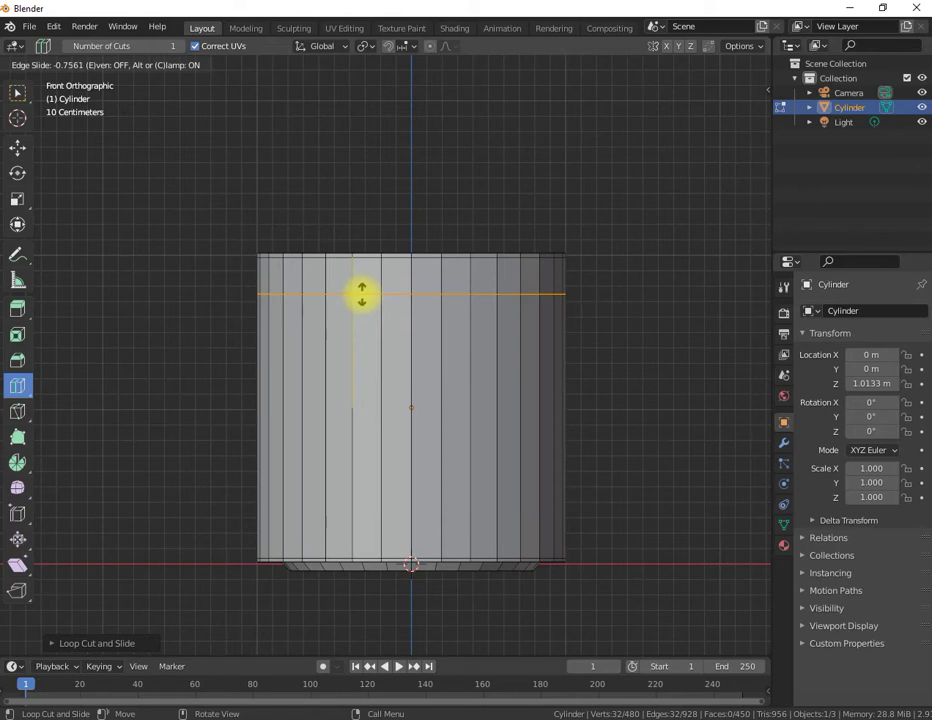
drag(361, 297, 361, 297)
drag(364, 425, 375, 520)
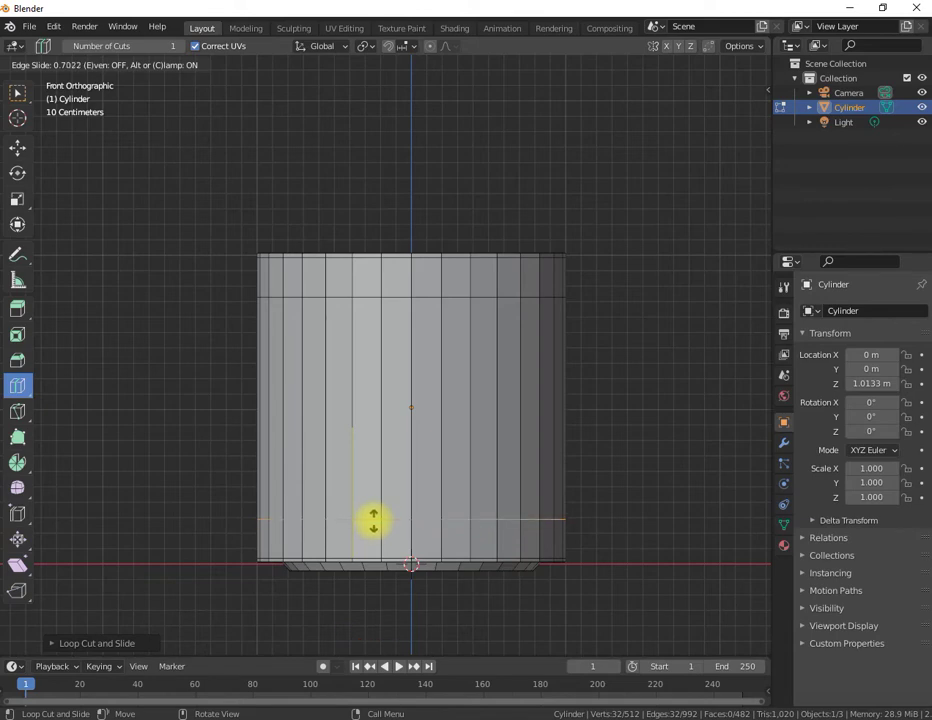
drag(374, 518, 374, 516)
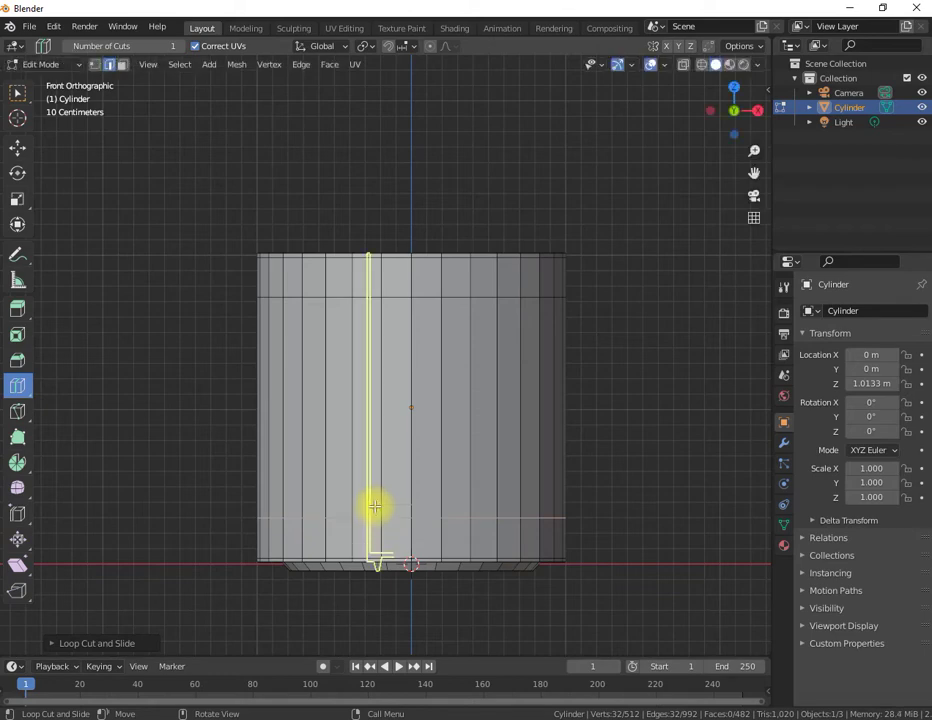
click(685, 65)
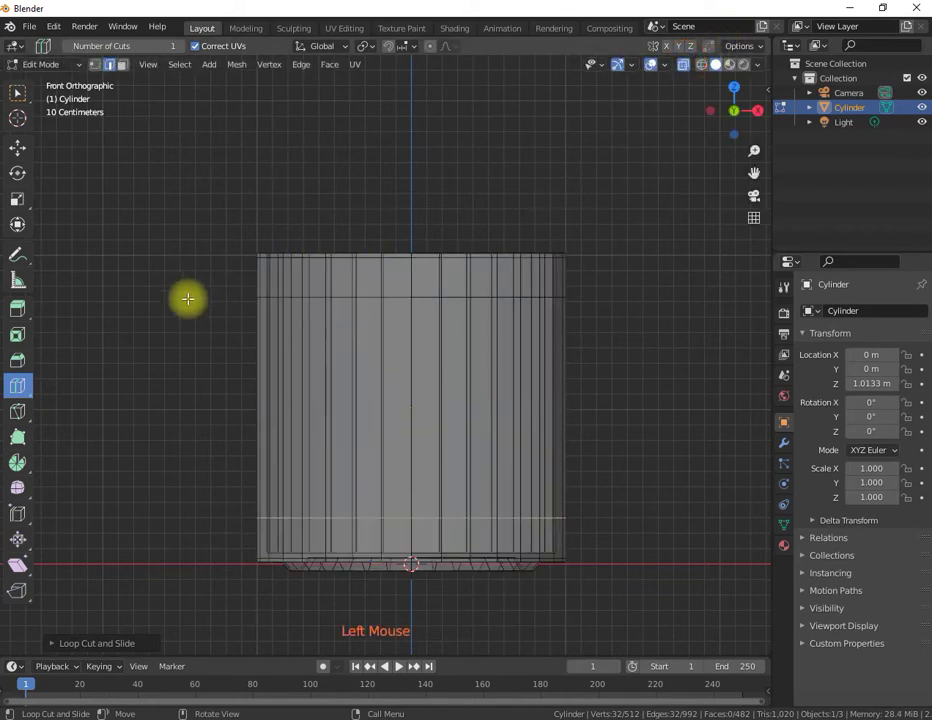
drag(210, 282, 281, 297)
key(Escape)
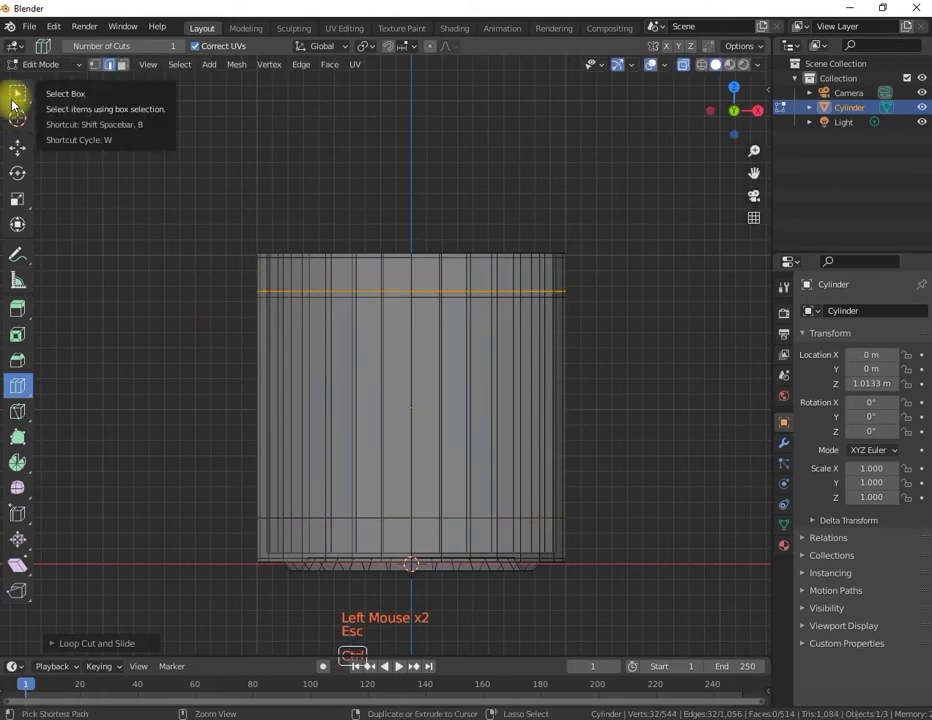
key(ctrl+z)
- Select the outer wall's second edge loop below the rim, lower it slightly along Z, and turn off X-ray
click(17, 93)
drag(225, 287, 624, 320)
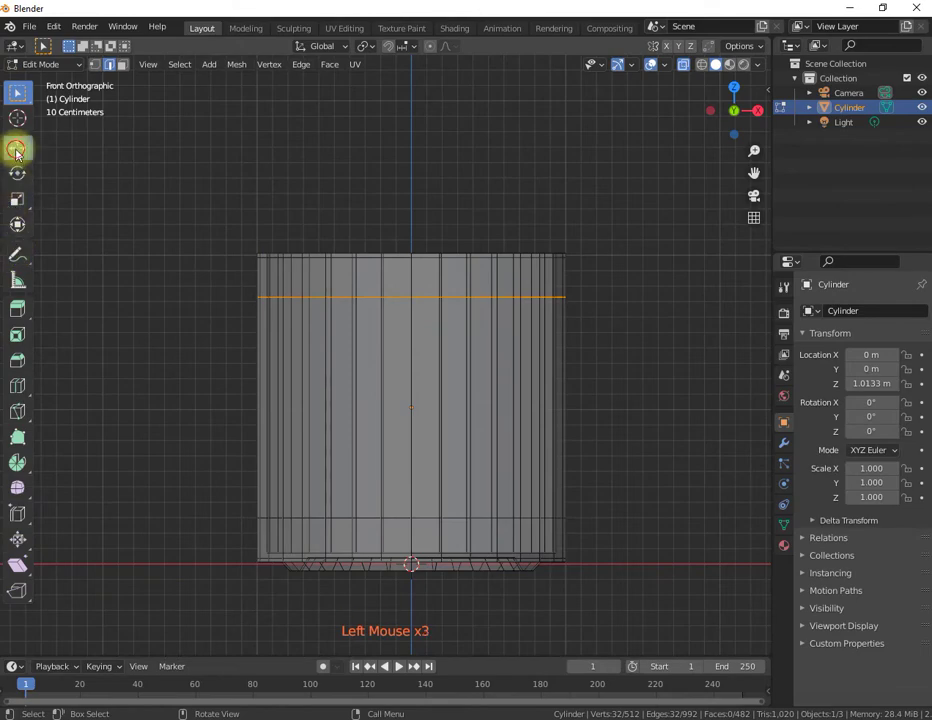
click(17, 150)
drag(410, 237, 411, 251)
middle_drag(447, 285, 412, 285)
scroll(414, 282, down, 2)
scroll(414, 282, down, 1)
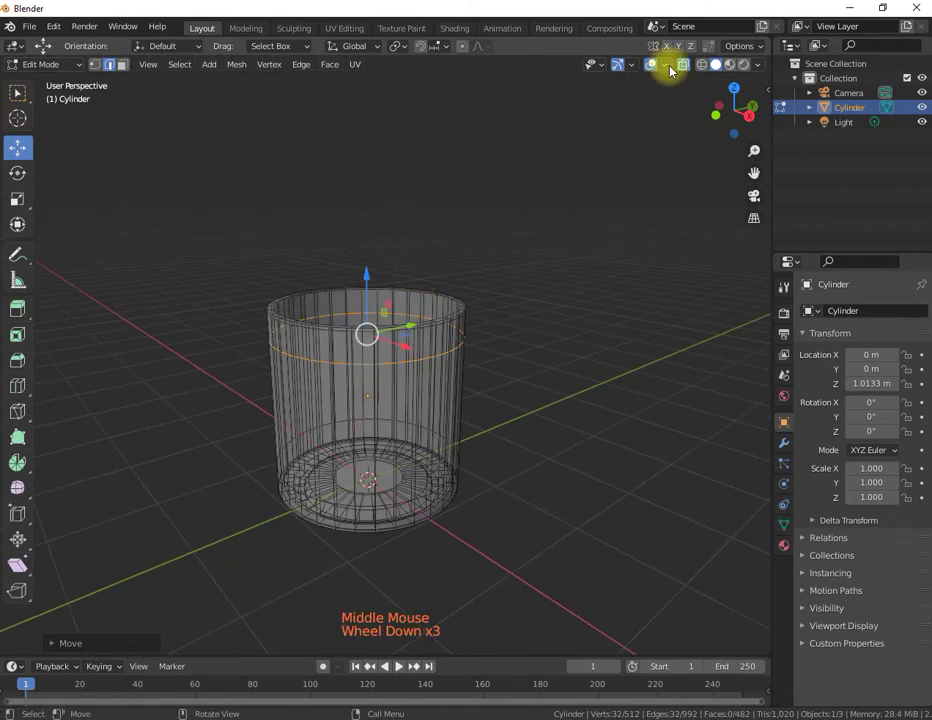
click(684, 66)
middle_drag(597, 214, 553, 295)
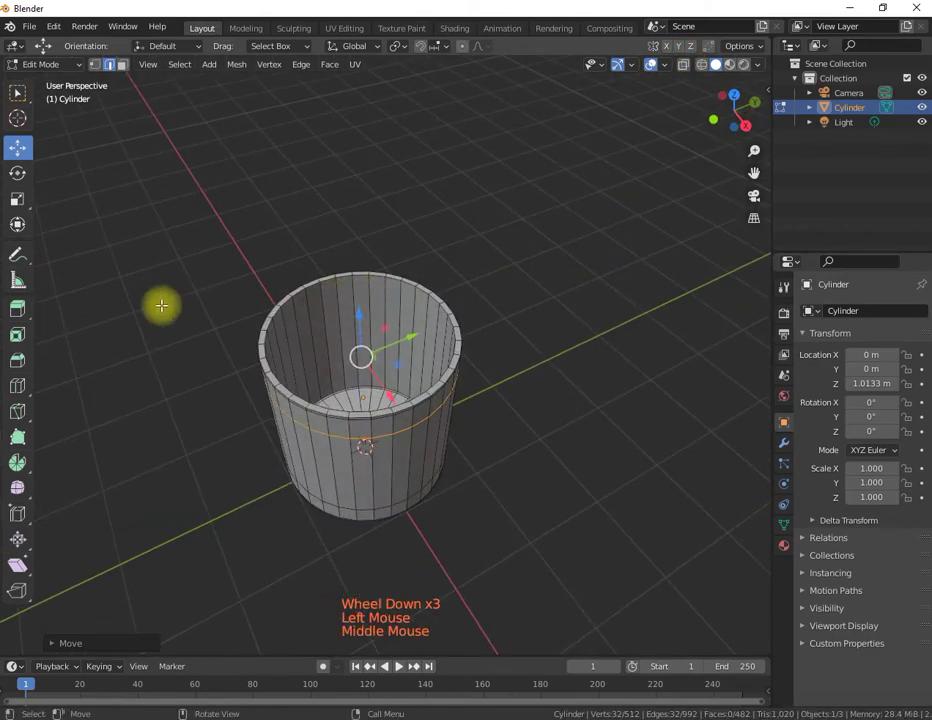
- Add an edge loop to the inner wall just below the rim, slid about 0.957 upward
click(17, 93)
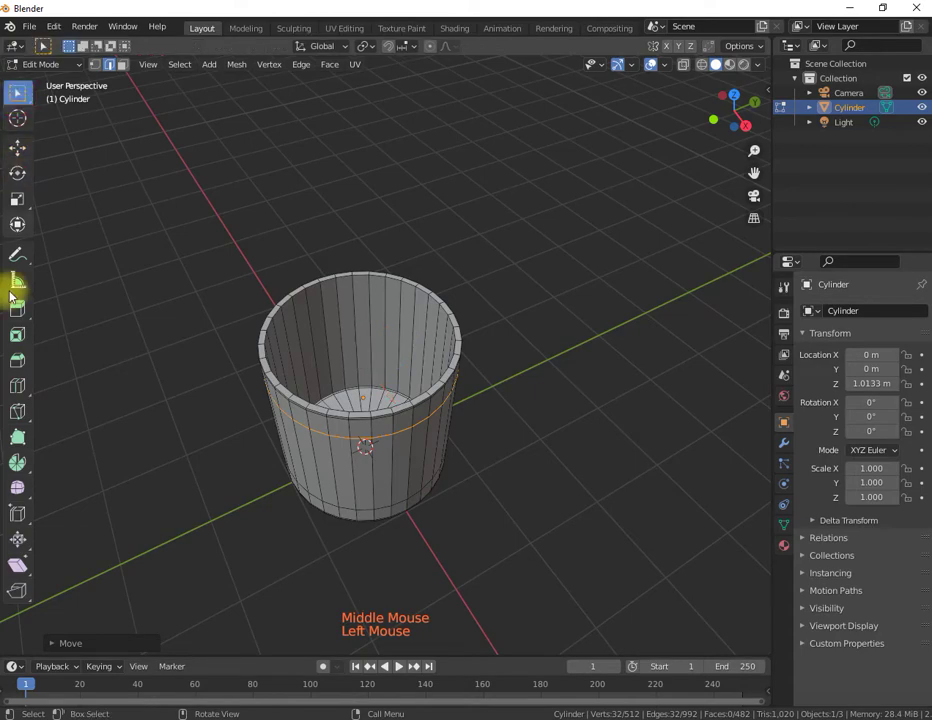
click(166, 385)
scroll(327, 327, up, 3)
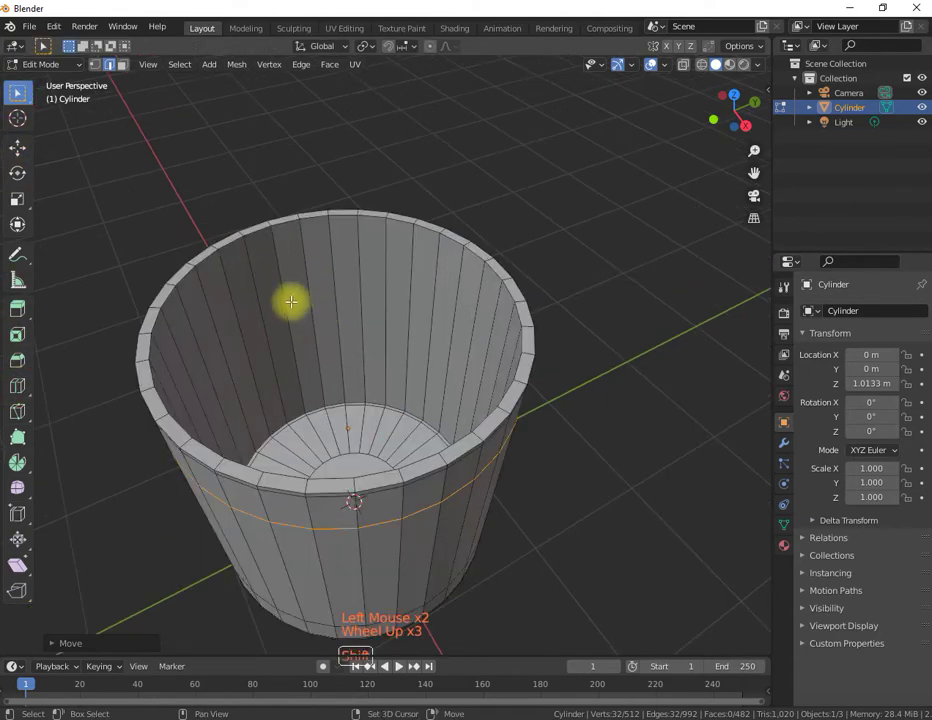
shift+middle_drag(291, 297, 355, 348)
scroll(355, 348, down, 1)
scroll(355, 348, up, 1)
click(368, 329)
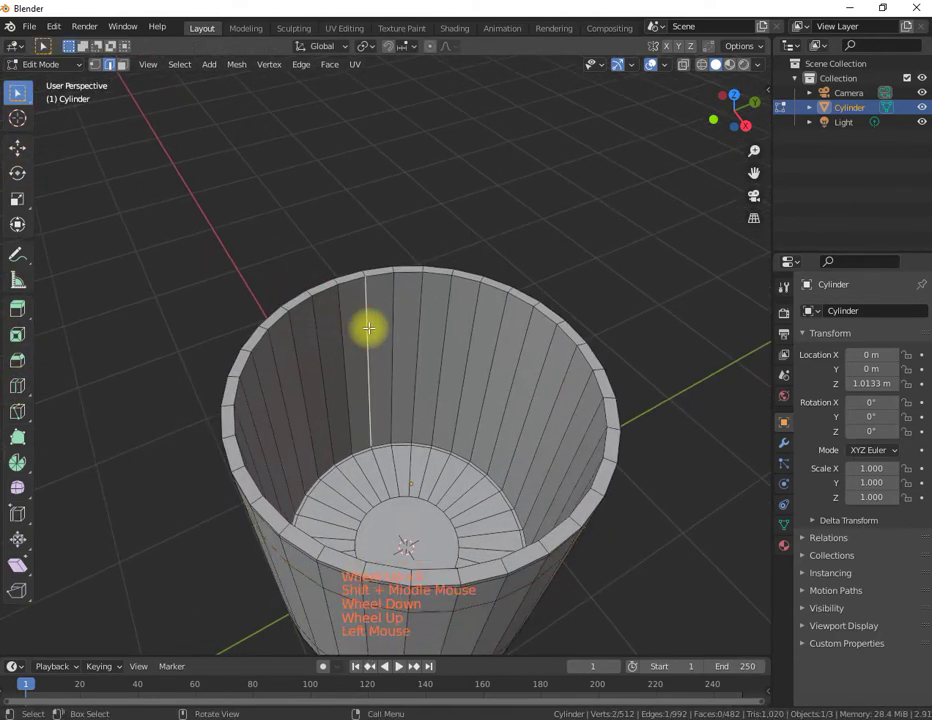
click(17, 385)
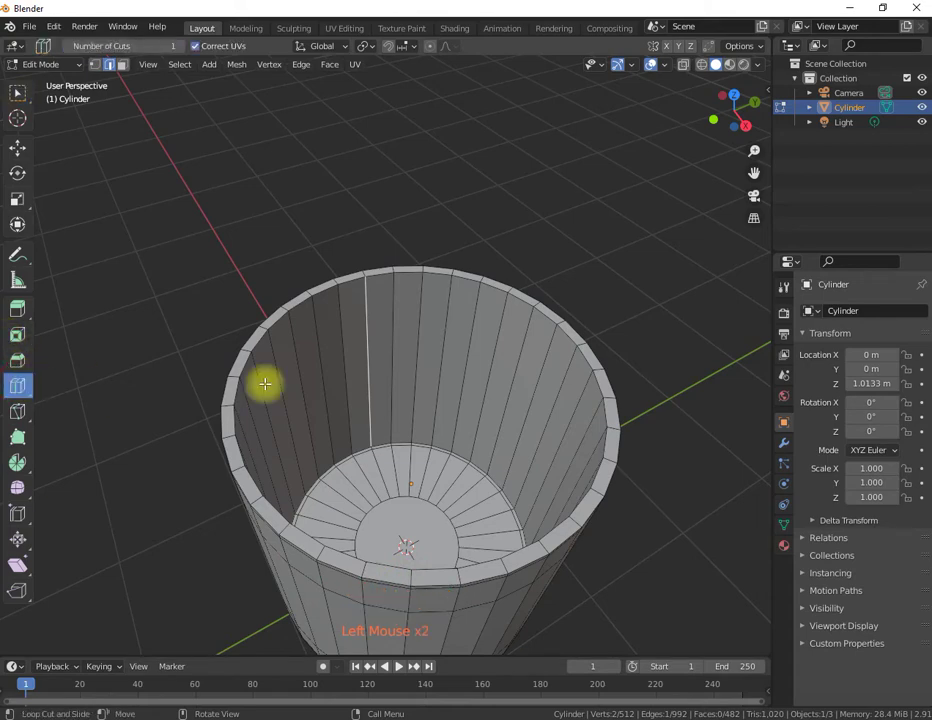
drag(399, 362, 404, 313)
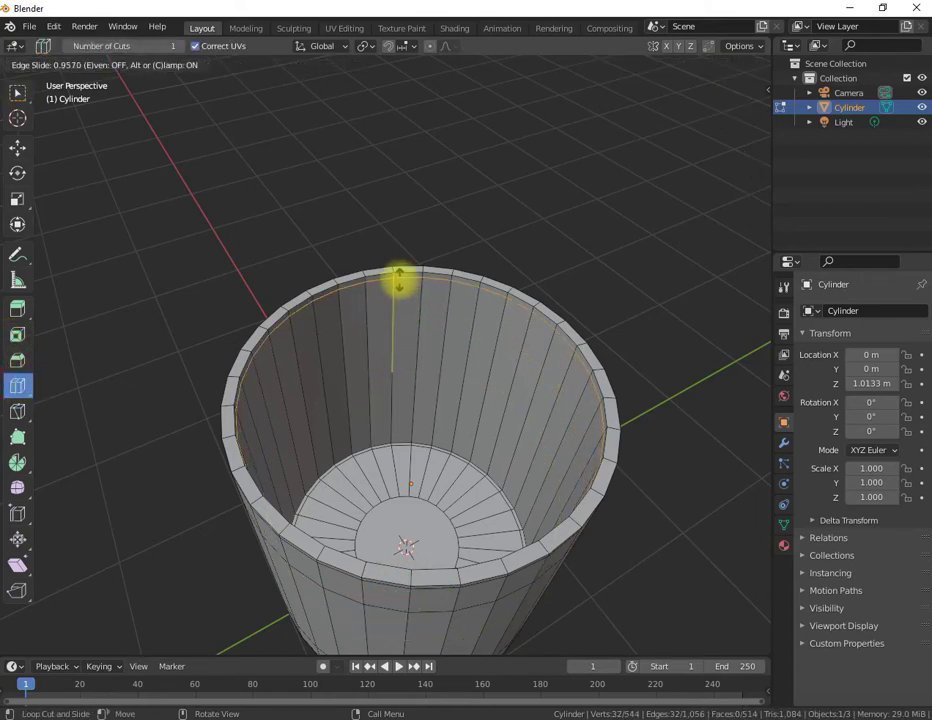
click(398, 280)
- Add an edge loop around the middle of the rim's flat top and clear the selection
middle_drag(349, 308, 291, 337)
scroll(233, 329, up, 2)
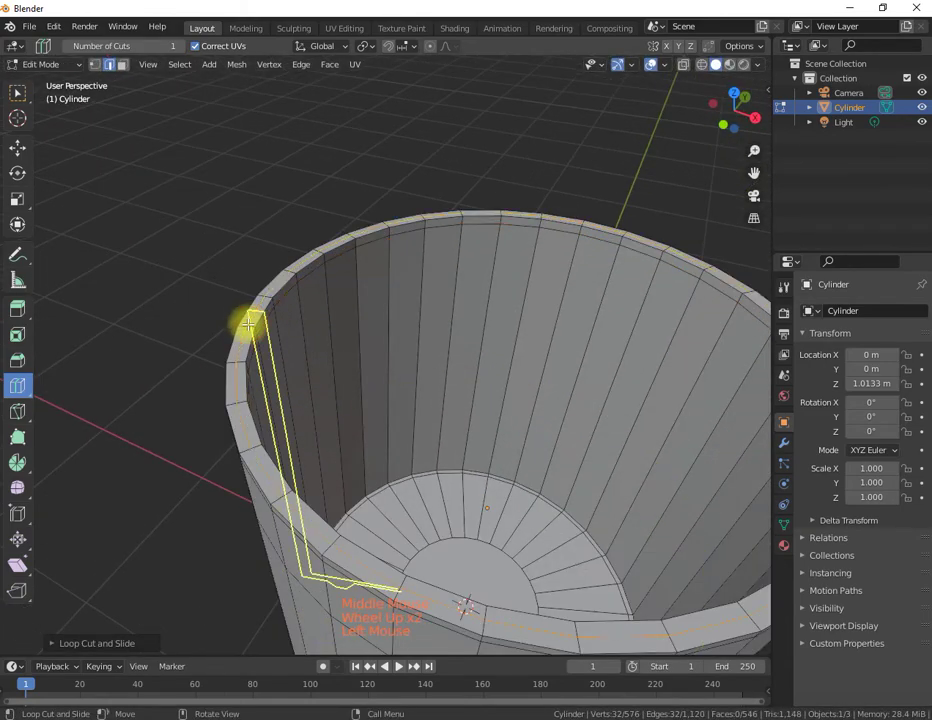
click(245, 321)
click(18, 95)
click(150, 178)
scroll(225, 250, down, 3)
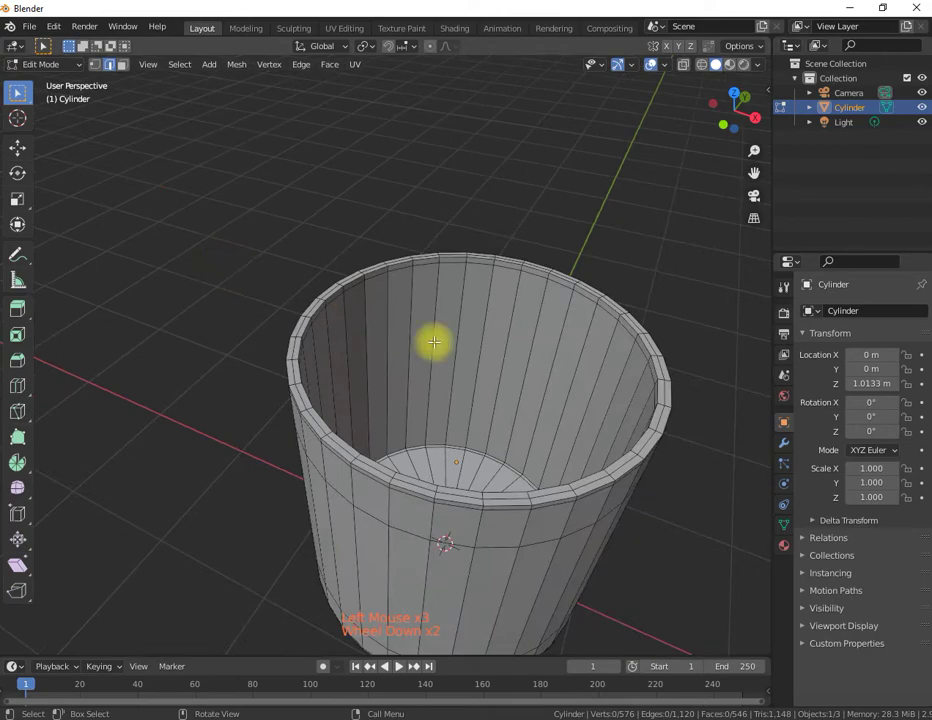
- Examine the cup's edge loops and rim from the front, the top and at an angle from the side
middle_drag(433, 339, 364, 291)
scroll(364, 291, down, 3)
key(KP_1)
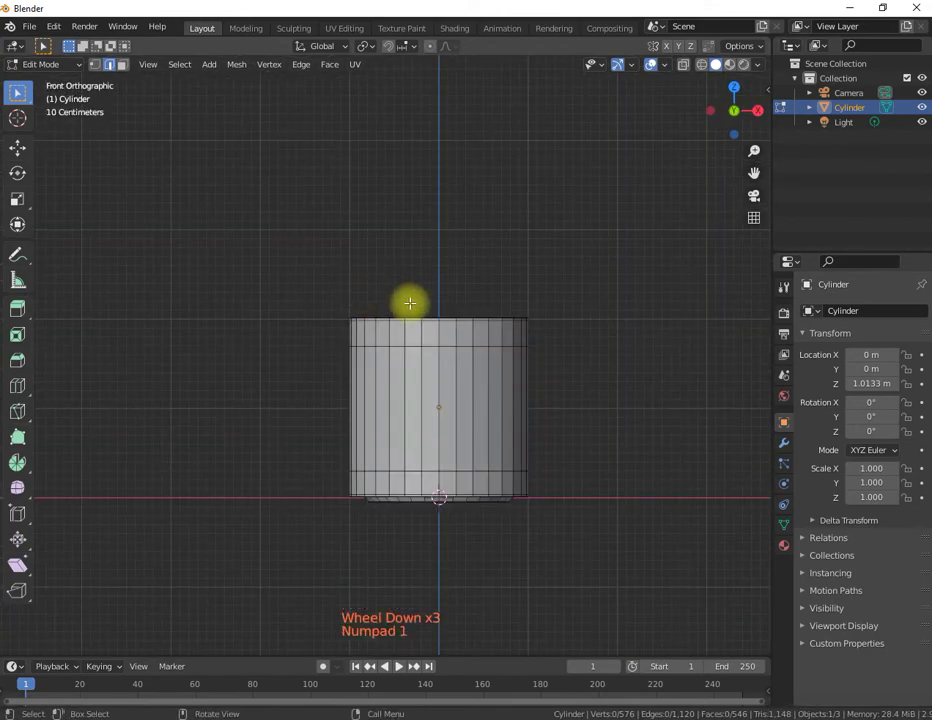
key(KP_7)
scroll(576, 358, up, 4)
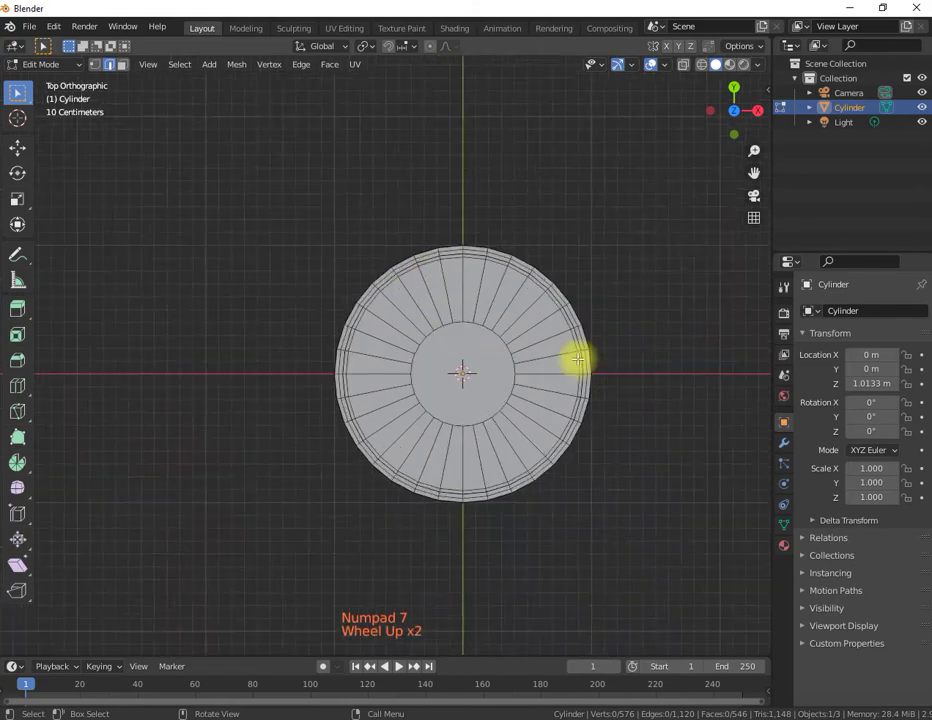
shift+middle_drag(574, 356, 428, 333)
middle_drag(408, 432, 253, 284)
scroll(253, 284, down, 4)
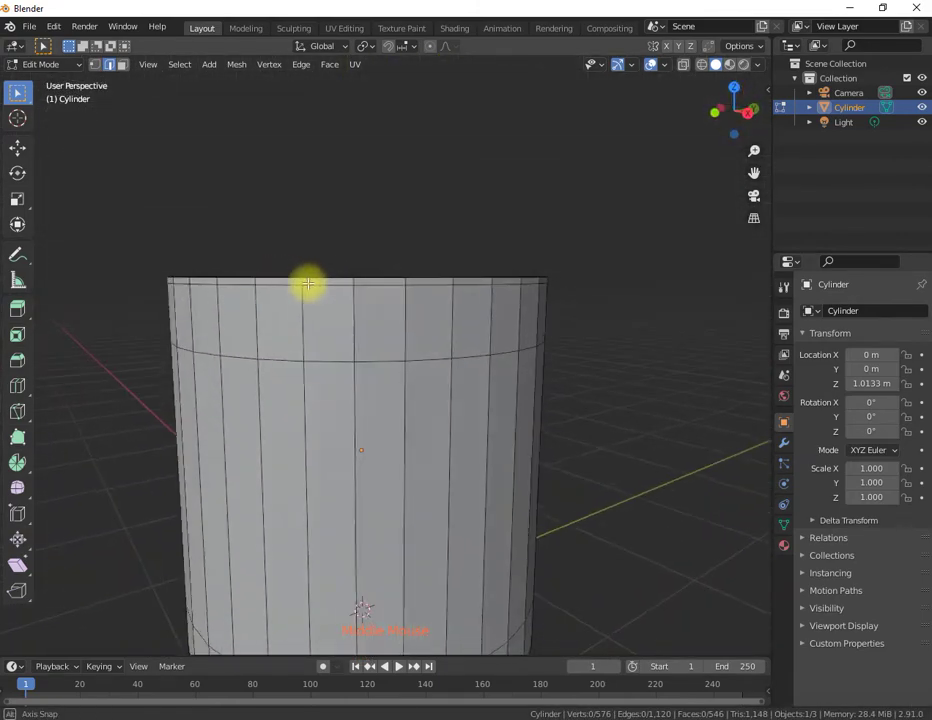
mouse_move(426, 326)
middle_down()
mouse_move(385, 326)
mouse_move(427, 329)
middle_up()
scroll(430, 331, up, 3)
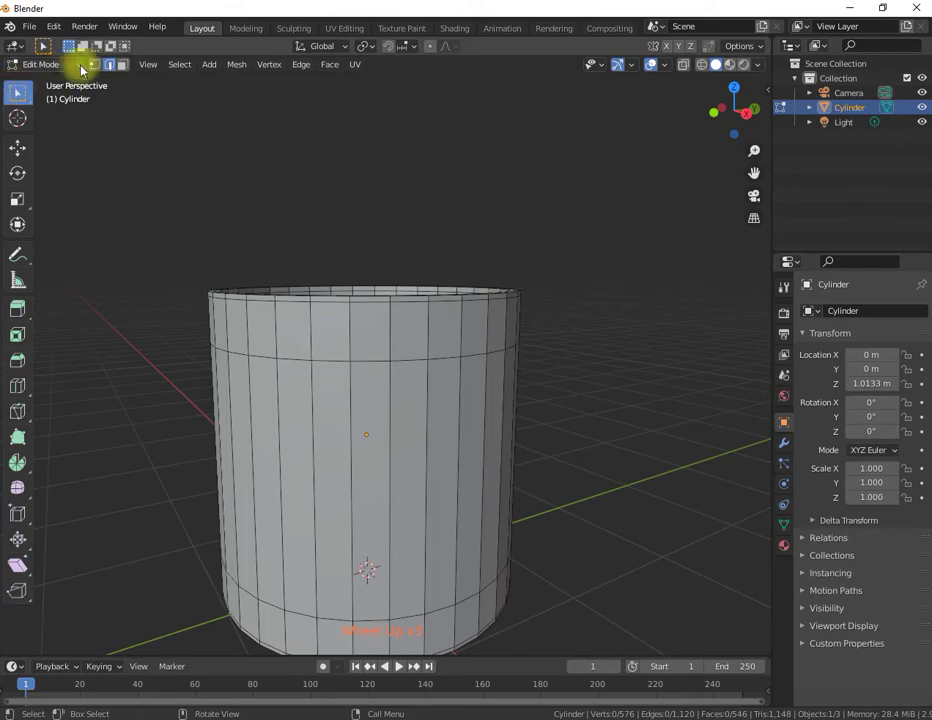
- Extrude two adjacent faces of the outer wall's upper band and the two aligned faces of its lower band outward by about 0.186 m
click(121, 63)
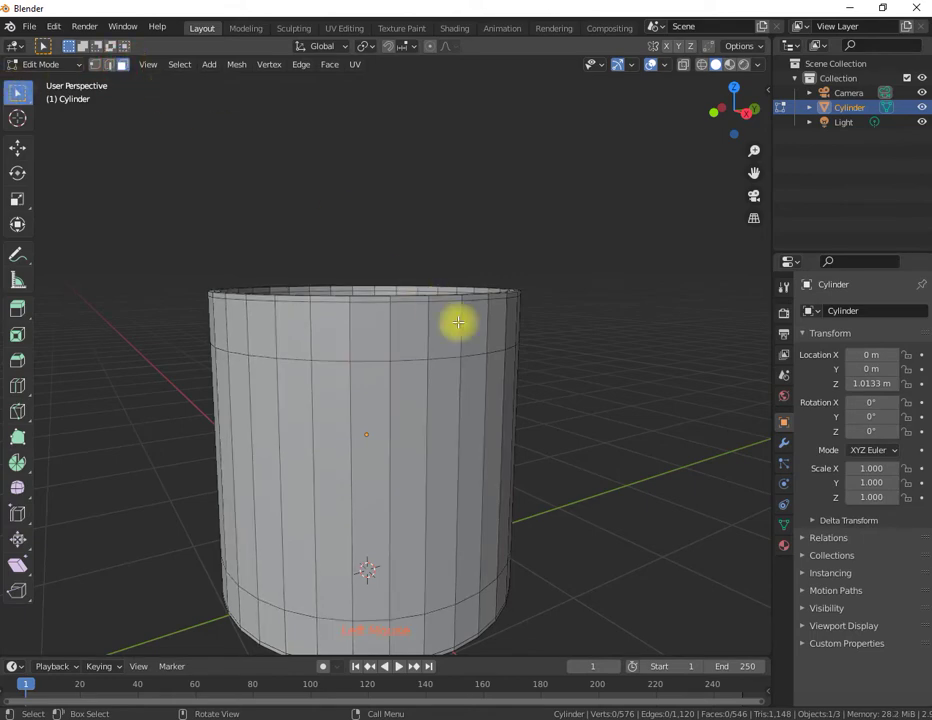
middle_drag(424, 339, 391, 354)
scroll(415, 359, down, 2)
scroll(415, 359, up, 1)
scroll(414, 360, down, 1)
click(398, 358)
shift+click(390, 369)
shift+click(397, 539)
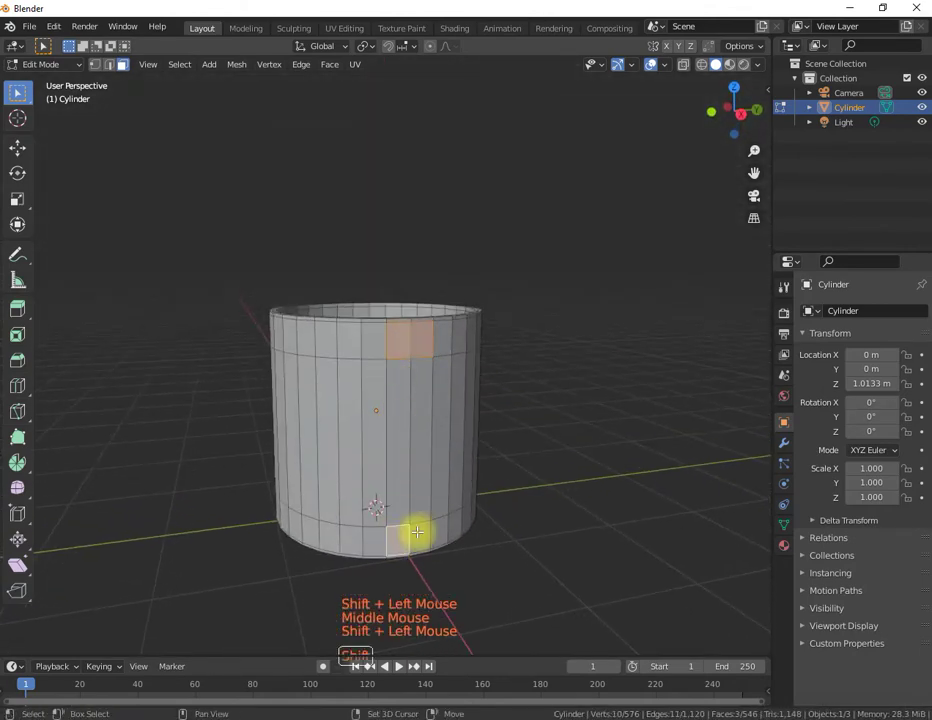
middle_drag(424, 531, 395, 412)
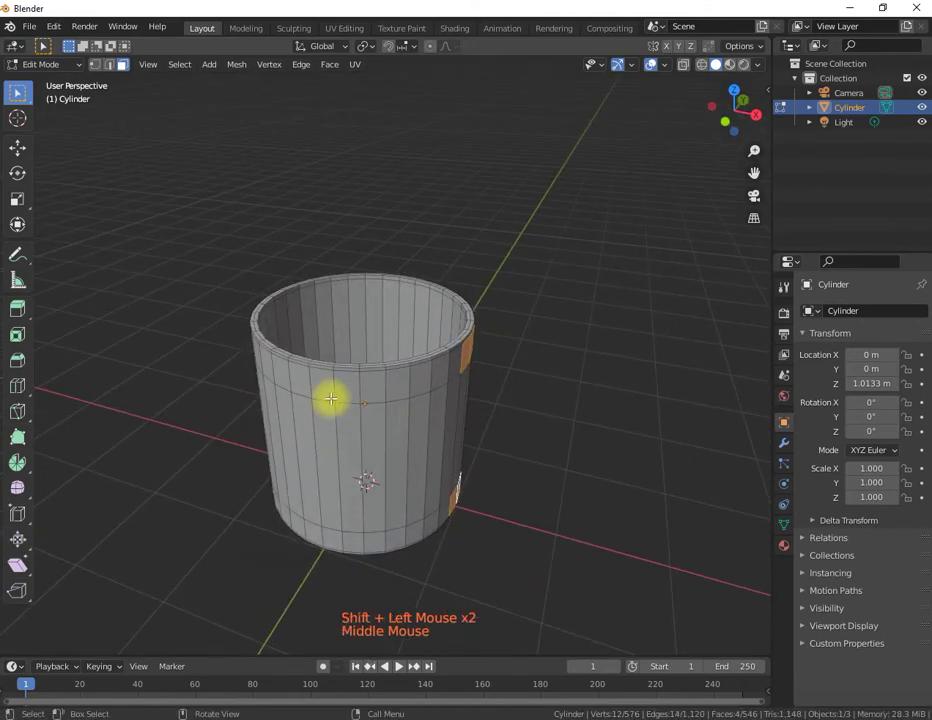
click(18, 308)
click(515, 440)
drag(515, 440, 535, 440)
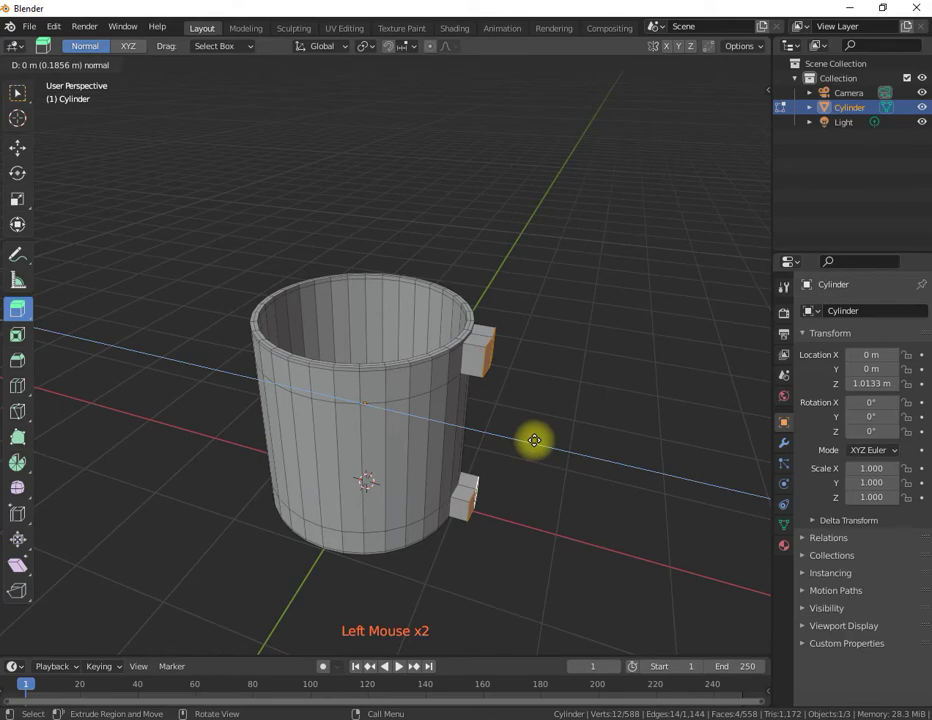
drag(535, 440, 535, 441)
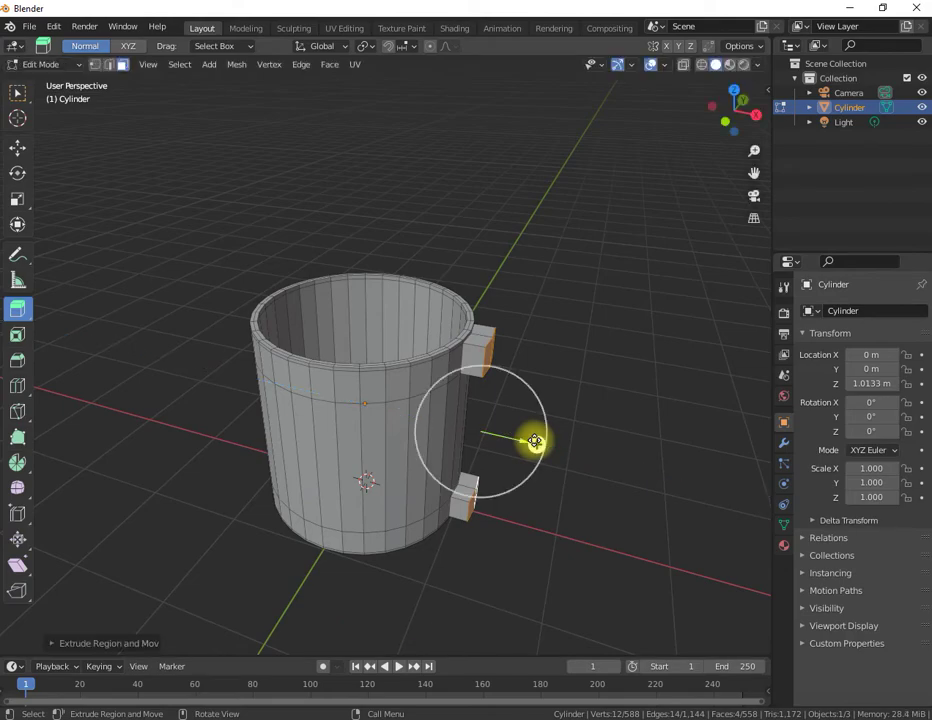
- Flatten the ends of both handle stubs in top view with X-ray by moving their outer corner vertices about 0.018 m along X, then deselect
key(KP_7)
scroll(505, 356, up, 1)
shift+middle_drag(499, 339, 397, 304)
scroll(470, 398, up, 3)
shift+scroll(483, 404, up, 1)
scroll(387, 369, up, 6)
click(94, 64)
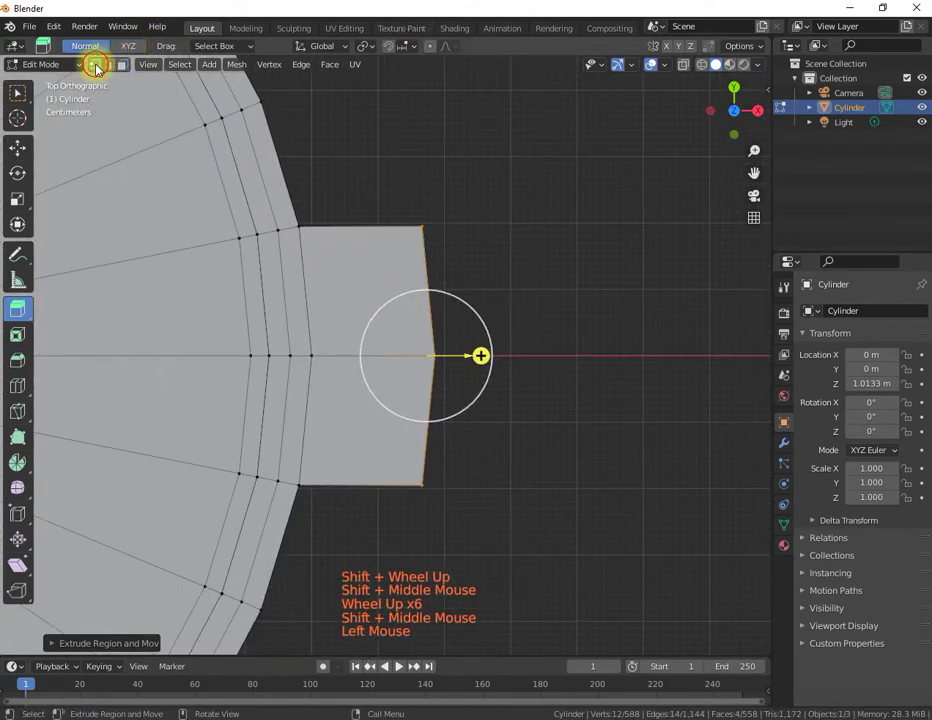
click(683, 64)
drag(400, 190, 450, 252)
shift+drag(399, 458, 435, 514)
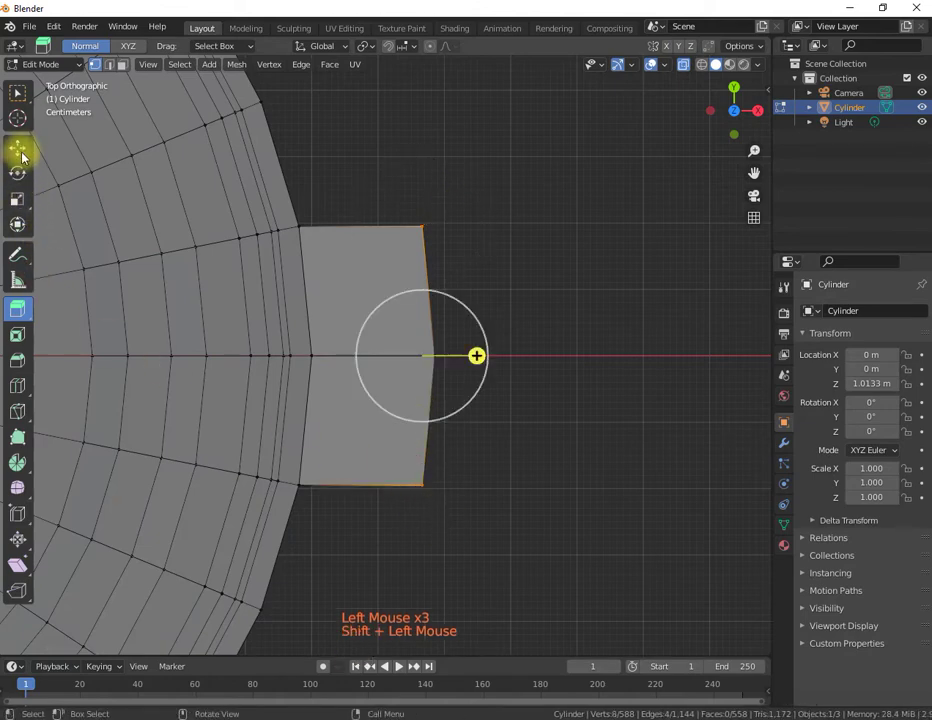
click(17, 147)
drag(476, 357, 481, 357)
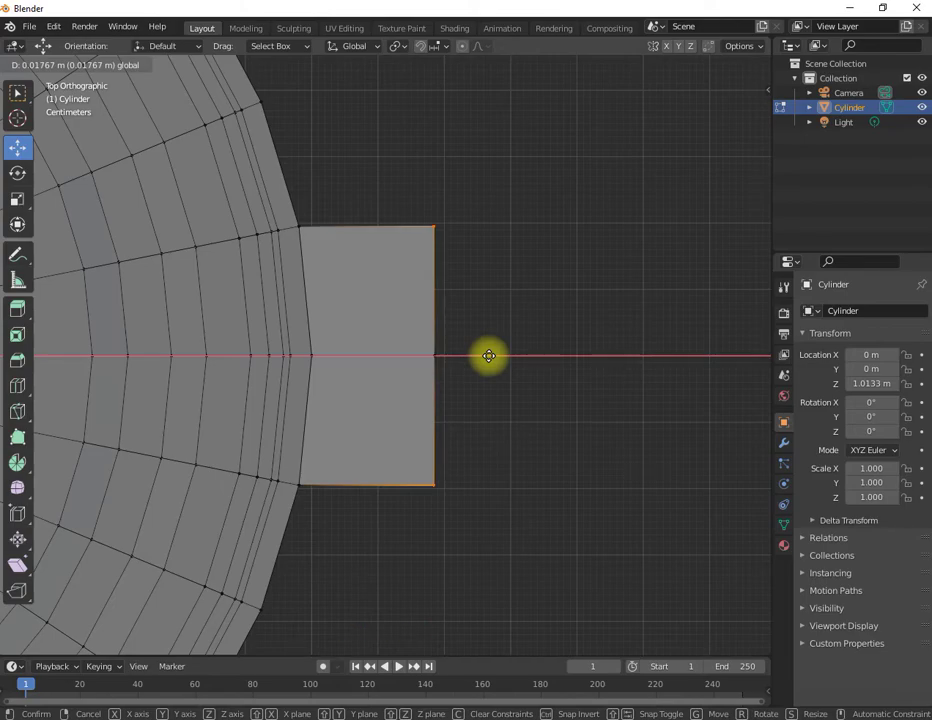
drag(489, 356, 490, 356)
scroll(445, 460, down, 4)
middle_drag(424, 478, 395, 339)
click(680, 72)
click(545, 362)
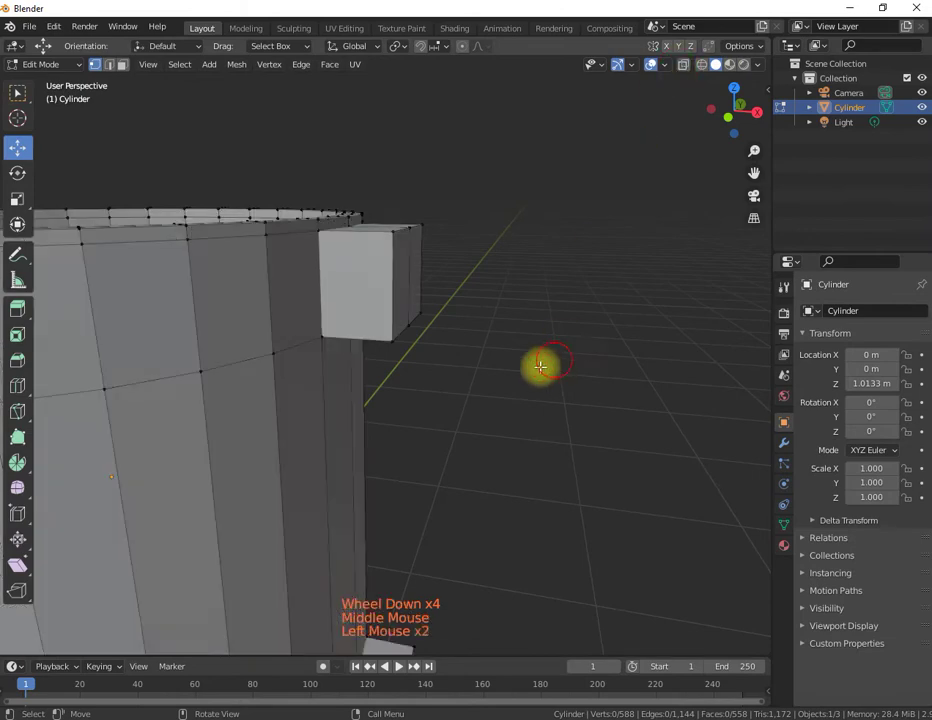
- Extrude the two end faces of the upper handle stub and the two of the lower stub outward together by about 0.30 m, then deselect
scroll(500, 362, up, 1)
scroll(450, 360, down, 2)
mouse_move(443, 360)
middle_down()
mouse_move(420, 364)
mouse_move(439, 377)
mouse_move(443, 312)
middle_up()
scroll(418, 372, up, 1)
scroll(437, 316, down, 3)
click(399, 256)
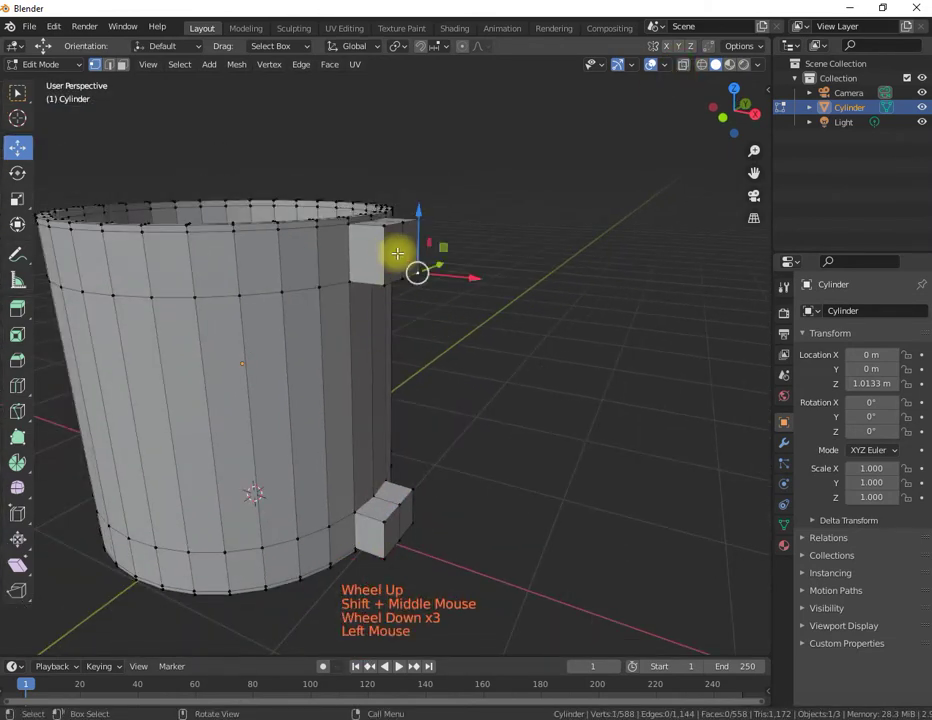
click(14, 92)
click(121, 64)
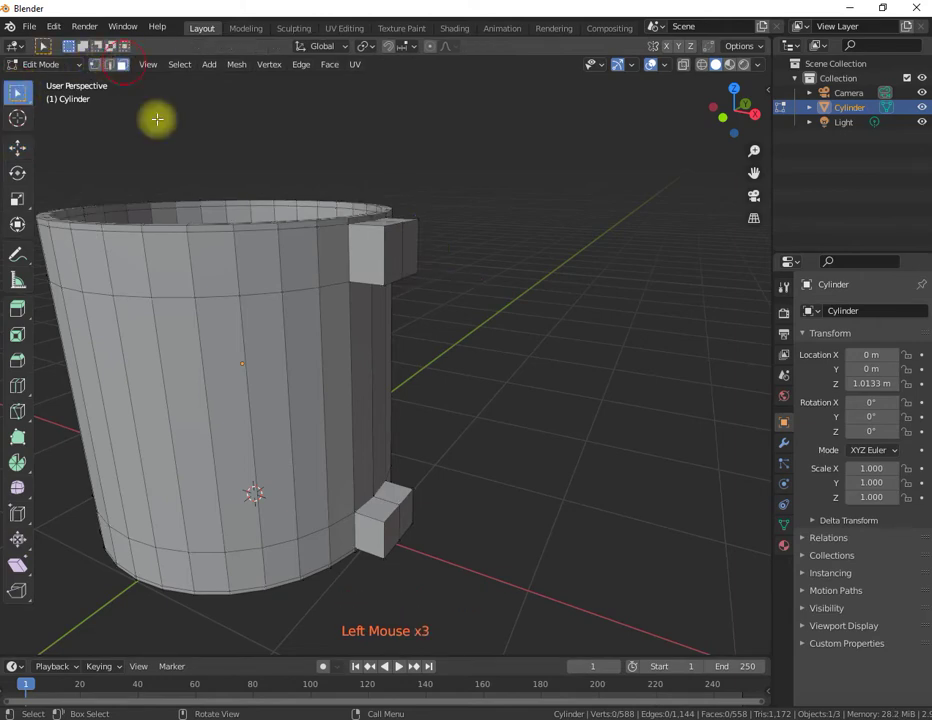
shift+click(401, 256)
shift+click(411, 243)
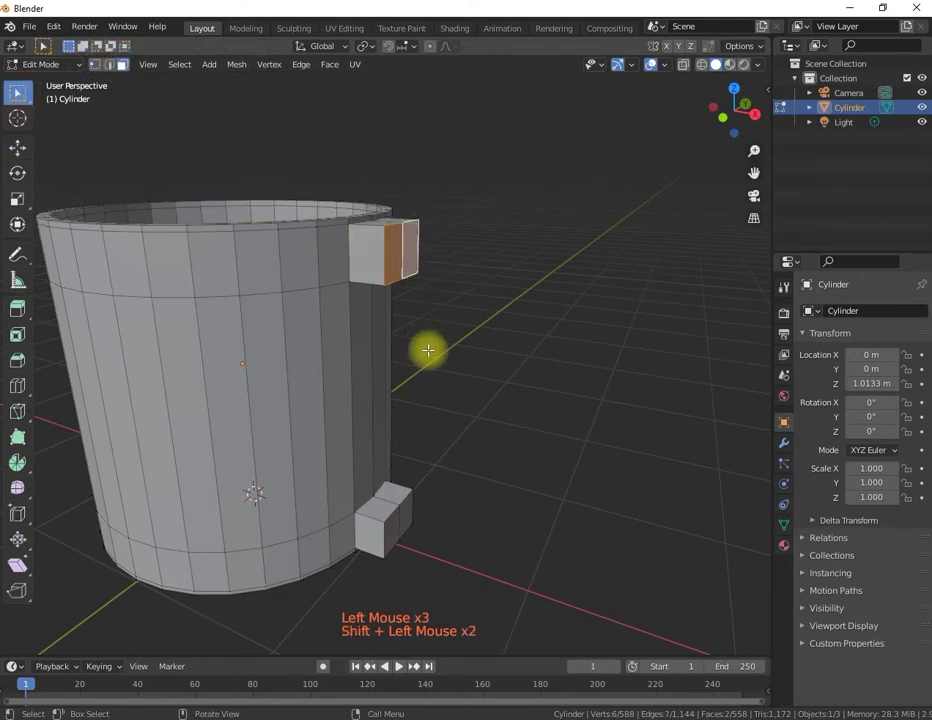
shift+click(403, 512)
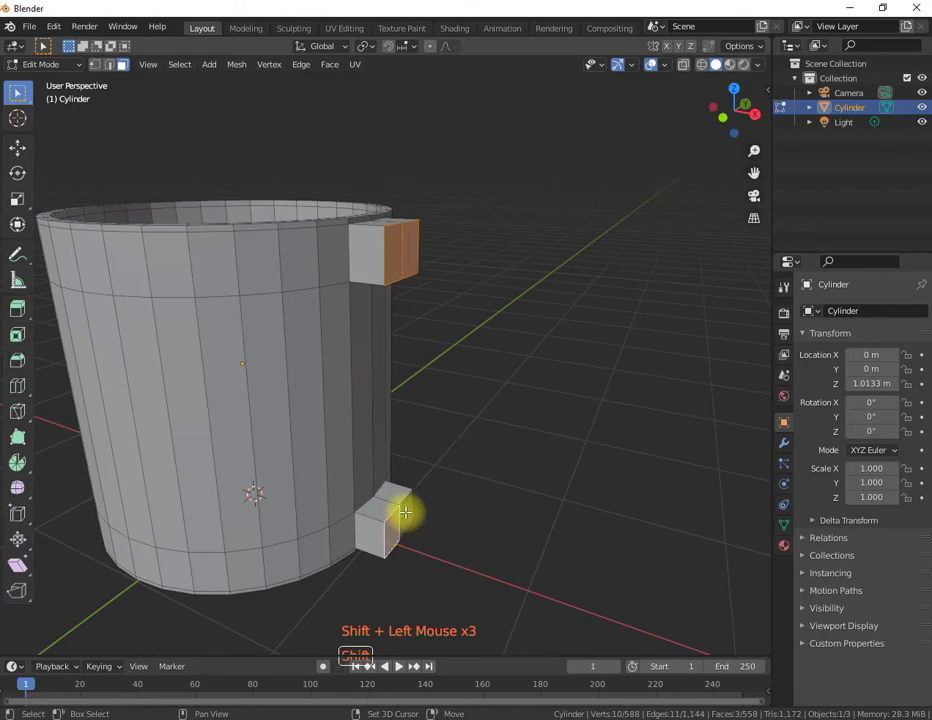
shift+click(385, 511)
click(17, 314)
drag(447, 407, 501, 415)
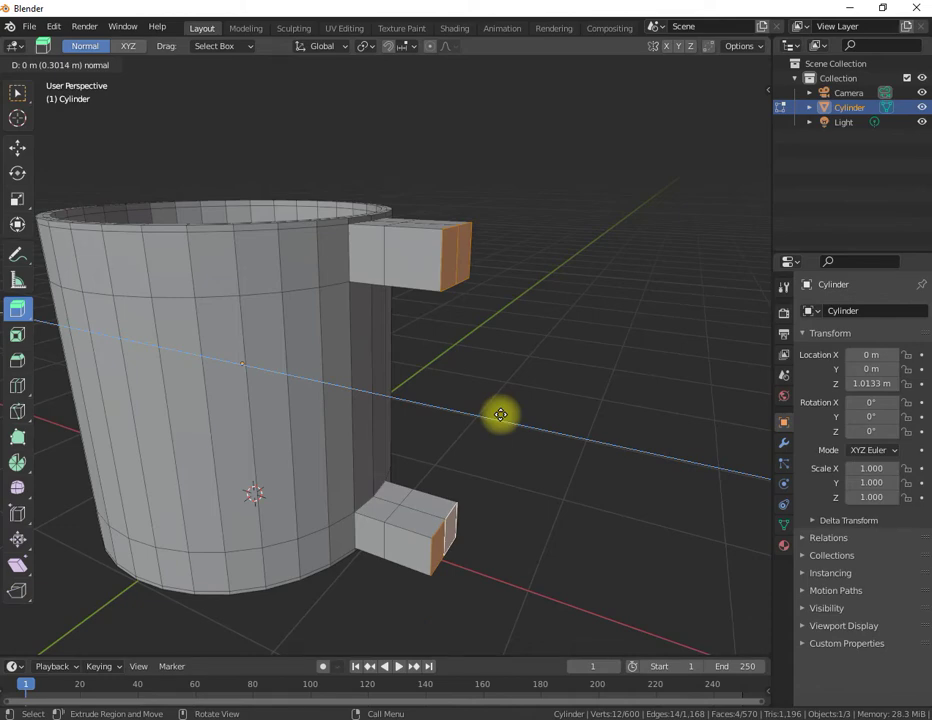
drag(501, 414, 501, 411)
click(543, 356)
- In front view with X-ray, rotate the end edges of the upper handle arm about Y so their top leans outward
key(KP_1)
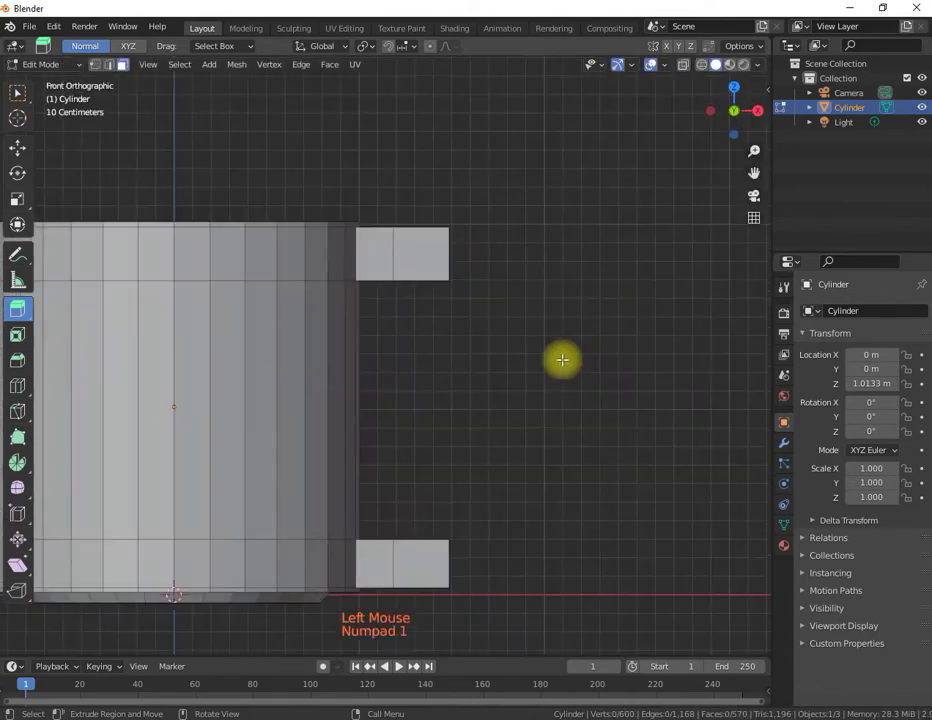
click(684, 67)
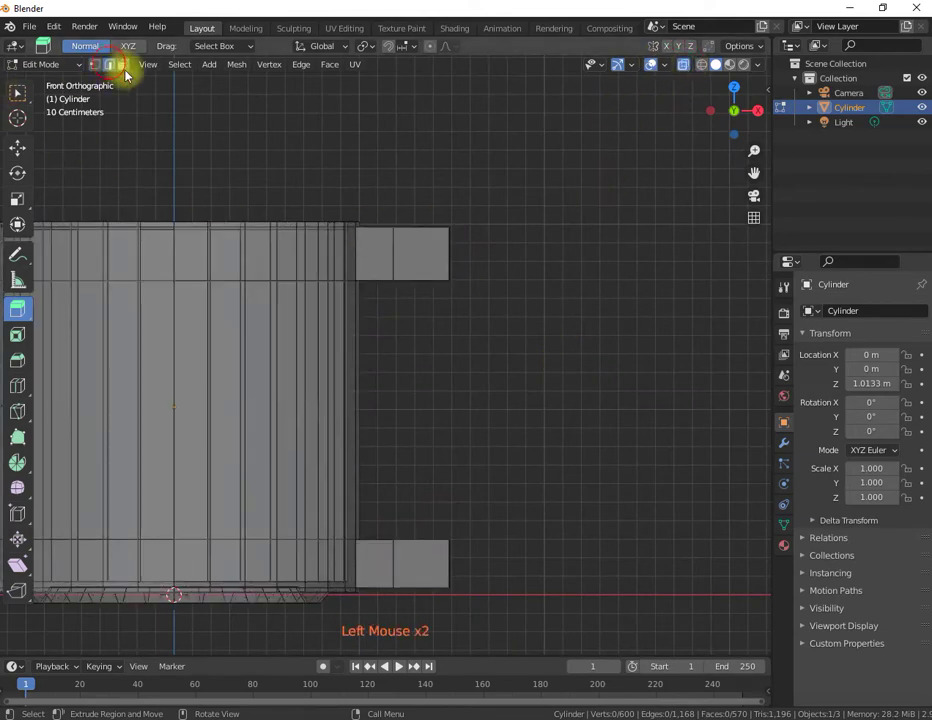
click(463, 300)
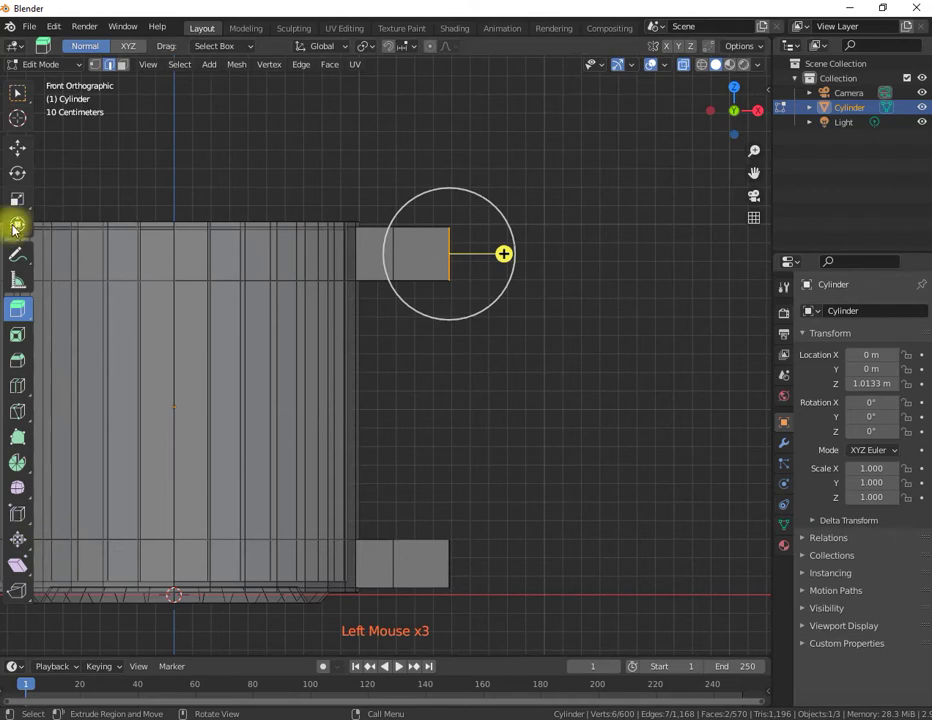
click(17, 175)
drag(471, 207, 483, 213)
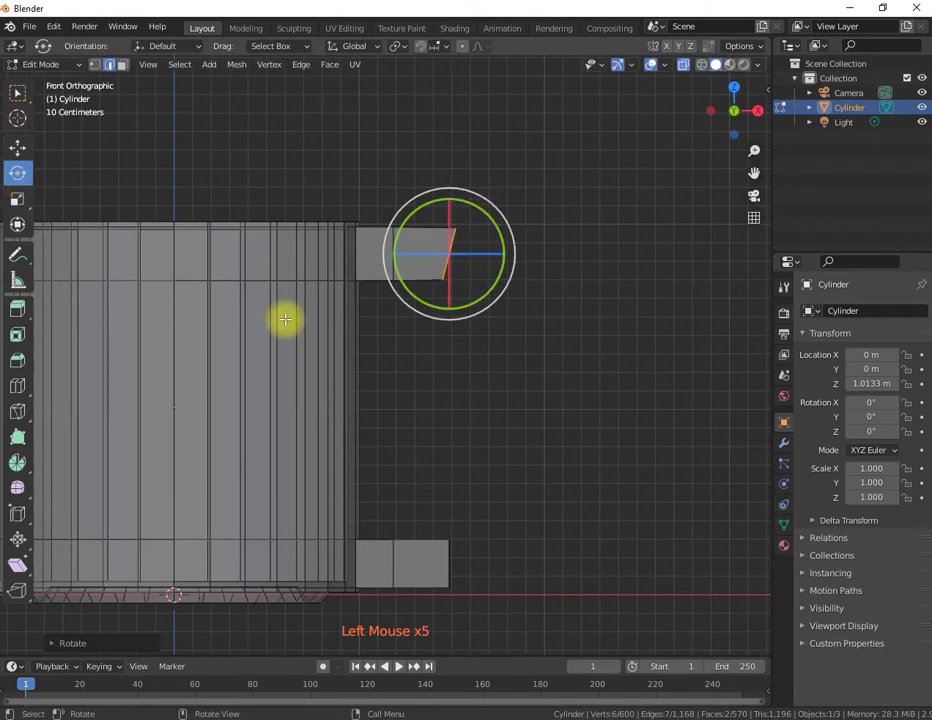
click(70, 645)
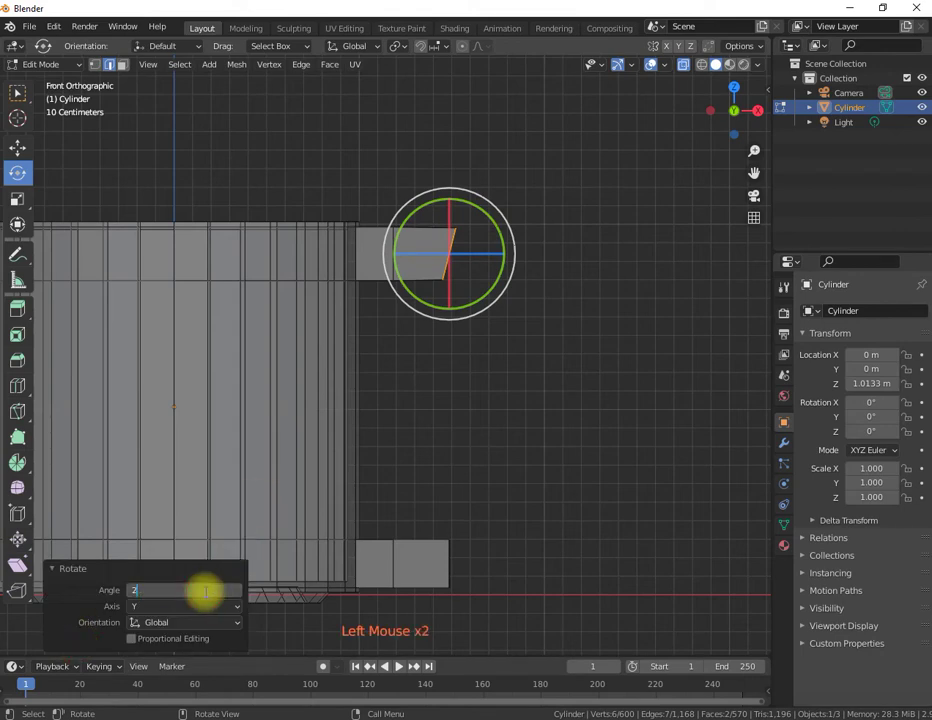
- Rotate the end edges of the lower handle arm about Y in the opposite direction so their bottom leans outward, and deselect
drag(428, 507, 489, 616)
drag(493, 533, 482, 521)
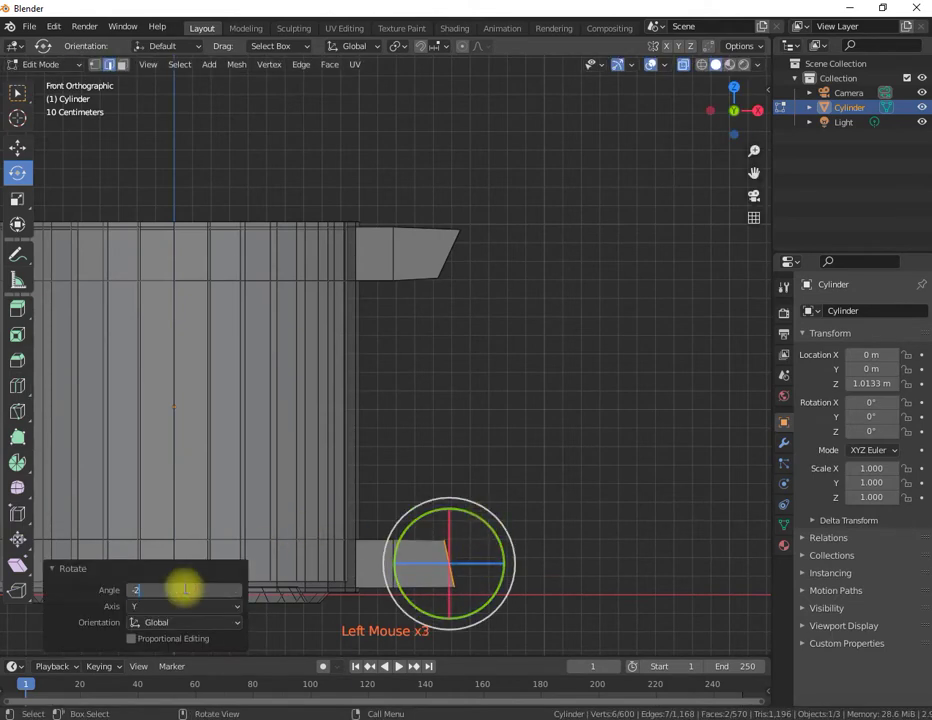
click(466, 414)
- Move the end edges of the upper handle arm down along Z by about 0.127 m
drag(412, 187, 495, 298)
click(17, 147)
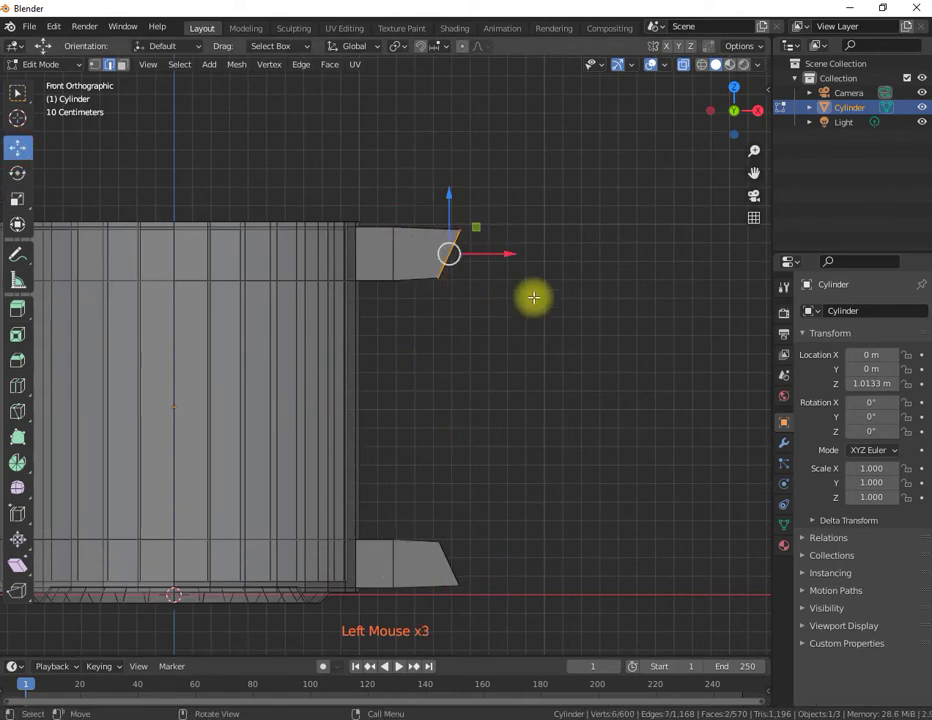
drag(450, 202, 441, 226)
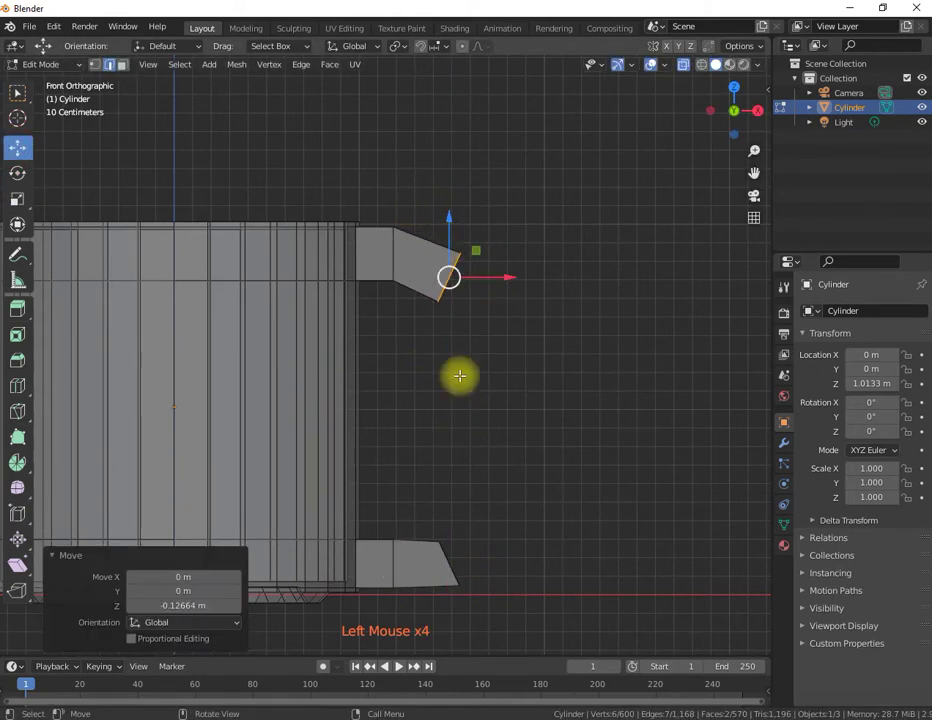
- Move the end edges of the lower handle arm up along Z by about 0.115 m and clear the selection
click(454, 539)
drag(440, 514, 450, 491)
key(ctrl+z)
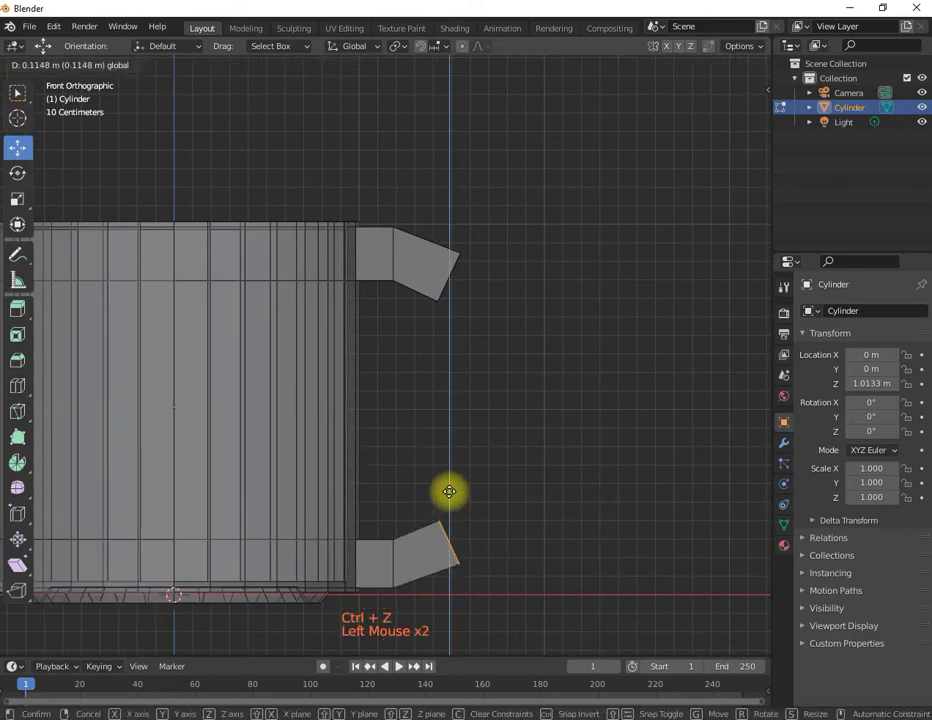
drag(450, 491, 450, 491)
middle_drag(449, 543, 425, 387)
click(512, 352)
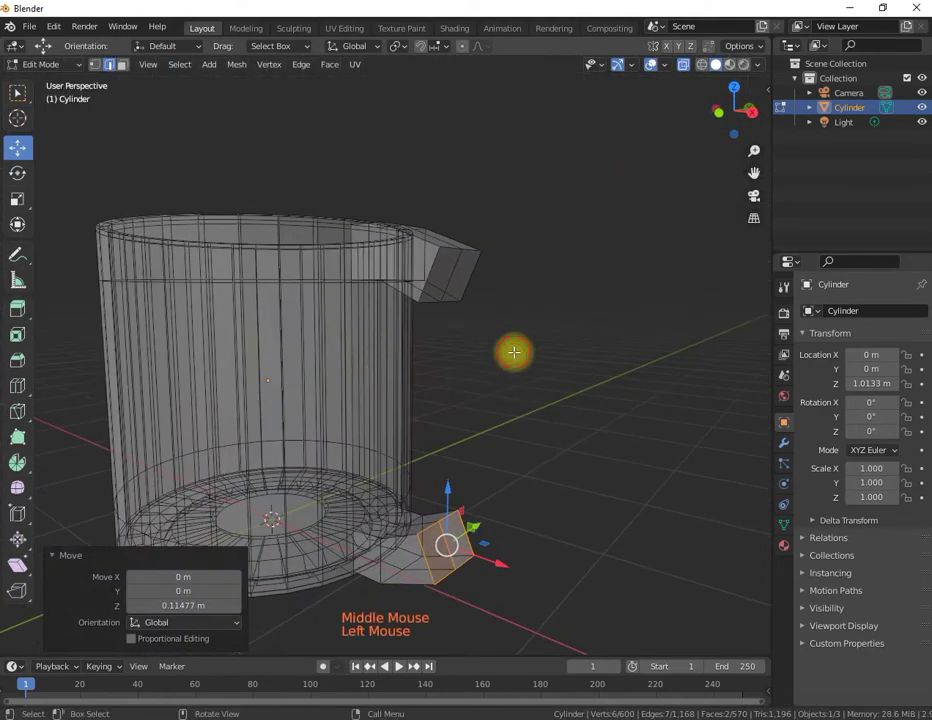
- Try to extrude the end faces of both handle arms together by about 0.15 m with X-ray off, then undo the extrusion
click(120, 65)
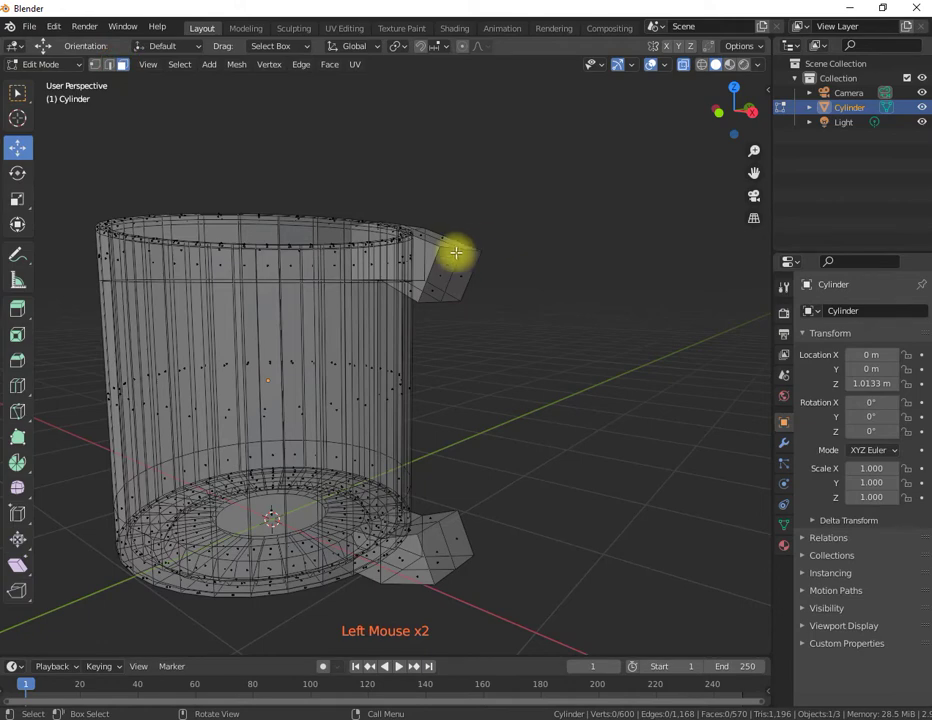
click(447, 262)
click(685, 67)
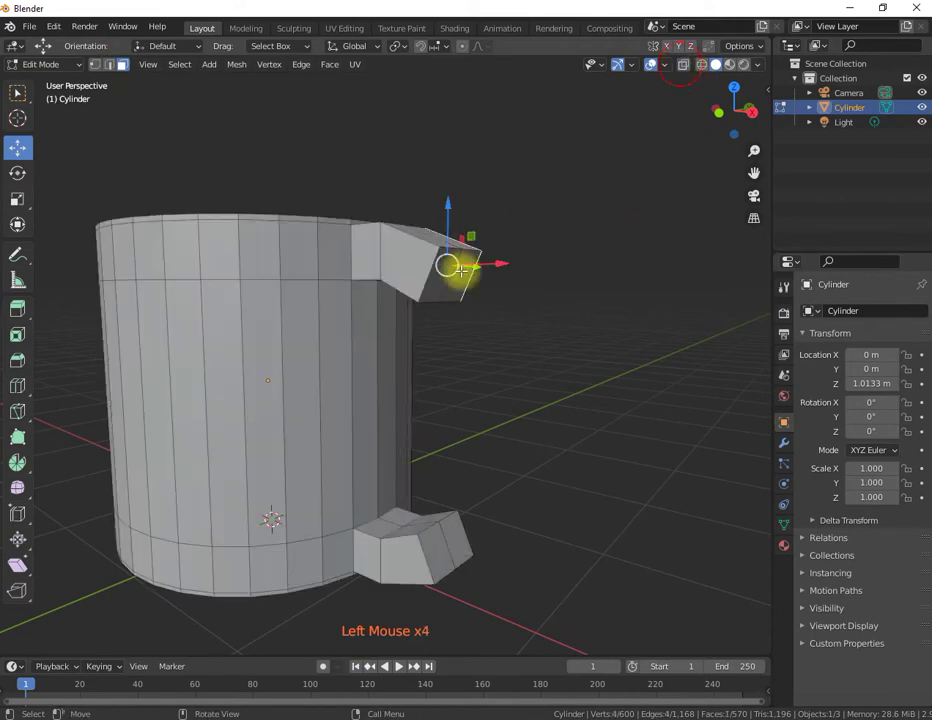
click(462, 276)
shift+click(466, 272)
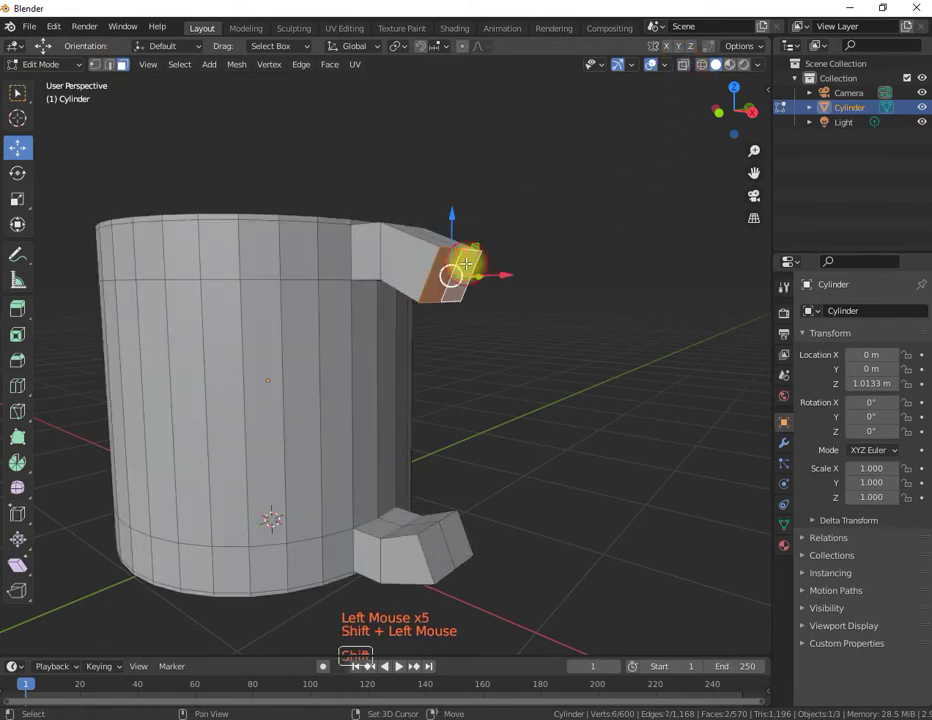
shift+click(440, 545)
shift+click(452, 537)
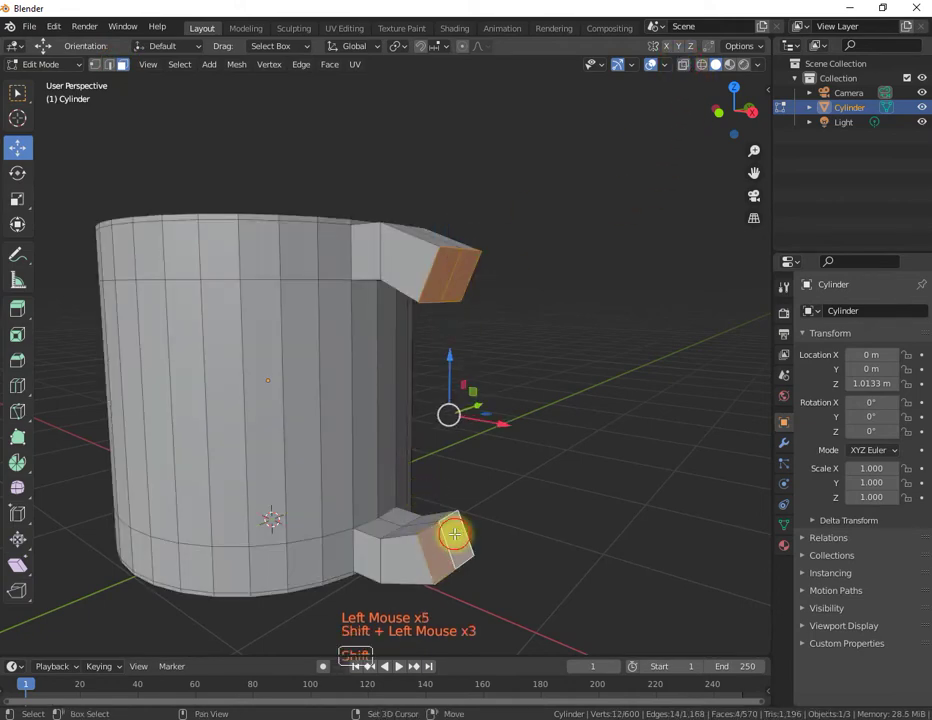
click(17, 308)
drag(499, 426, 526, 431)
key(Escape)
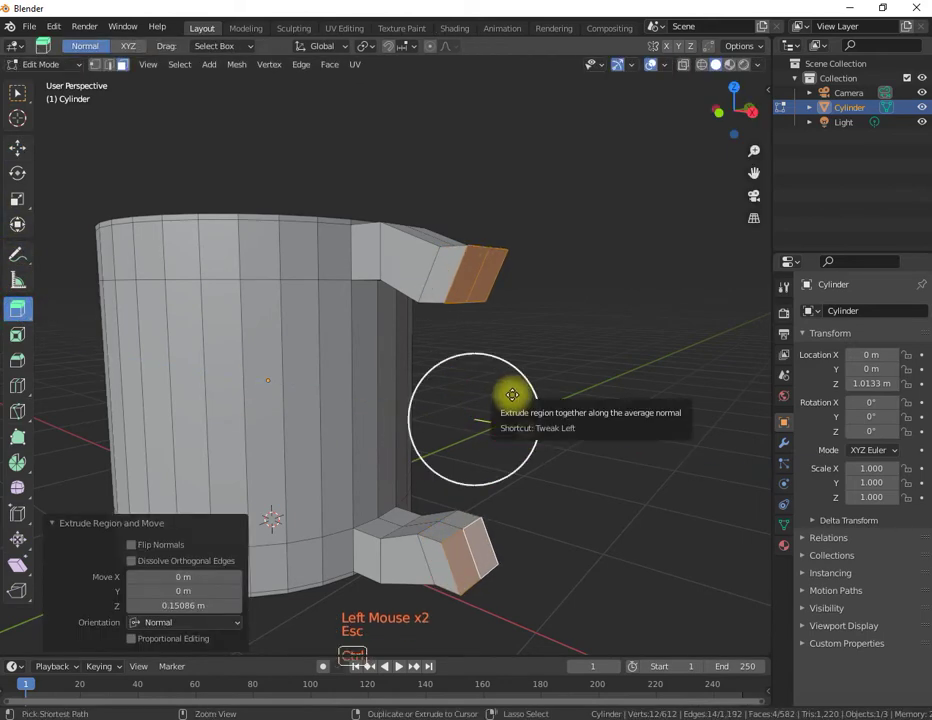
key(ctrl+z)
- Extrude only the two end faces of the upper handle arm along their normal by 0.2 m
click(439, 279)
click(453, 288)
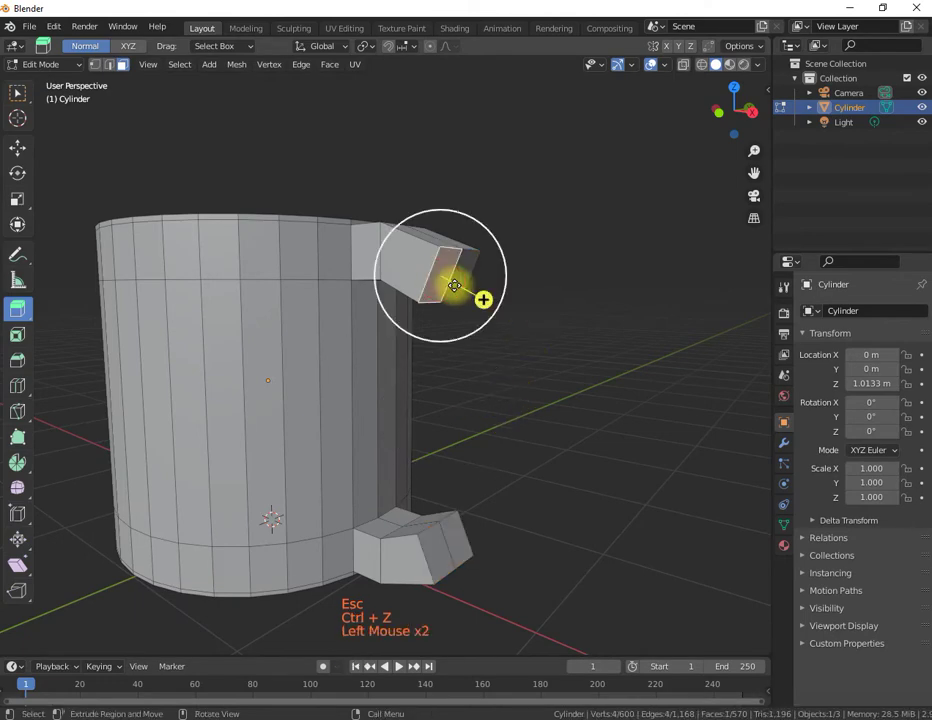
shift+click(465, 273)
drag(491, 297, 524, 324)
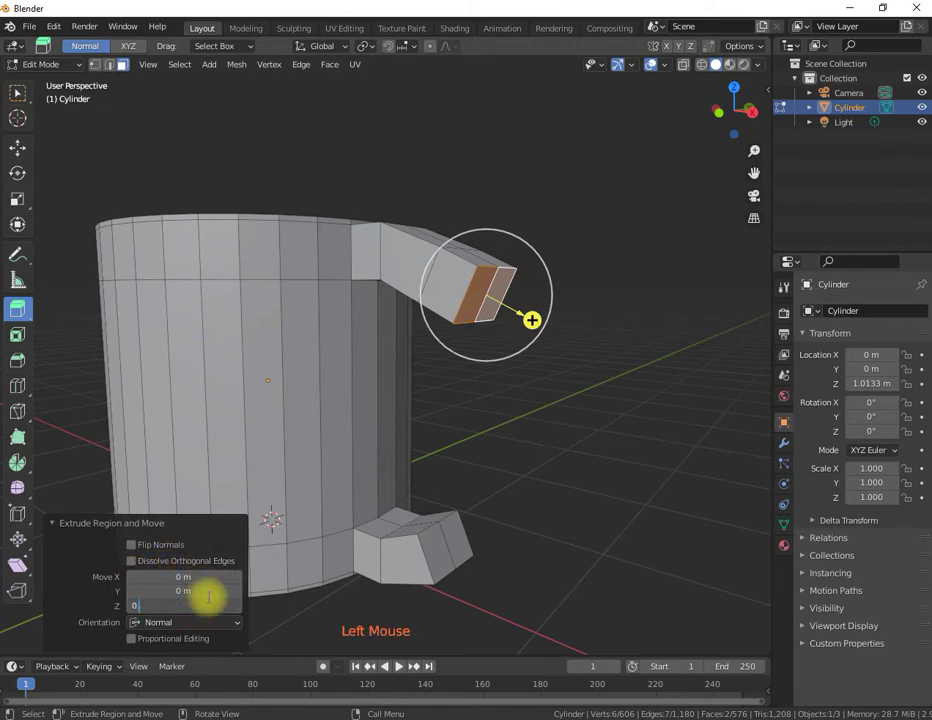
key(Return)
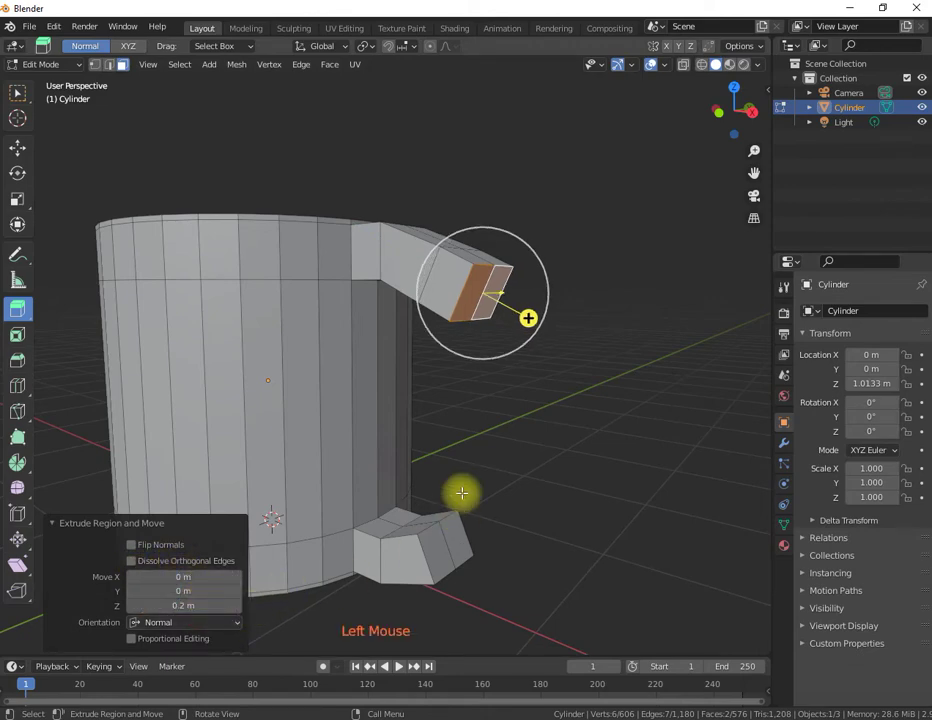
- Extrude the two end faces of the lower handle arm along their normal by 0.2 m and clear the selection
click(427, 551)
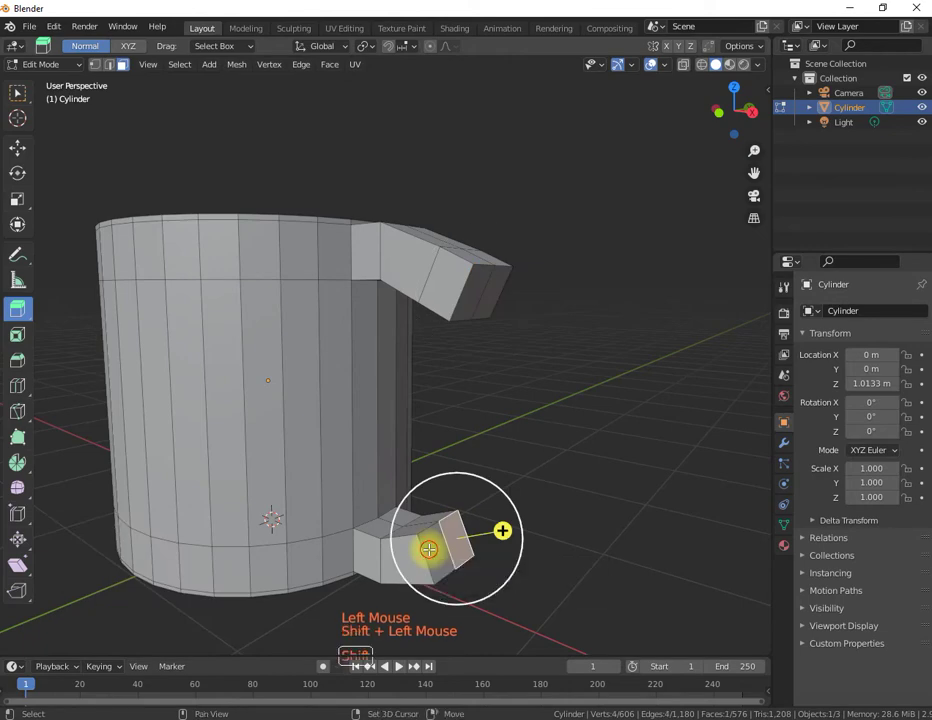
shift+click(460, 545)
drag(499, 533, 524, 531)
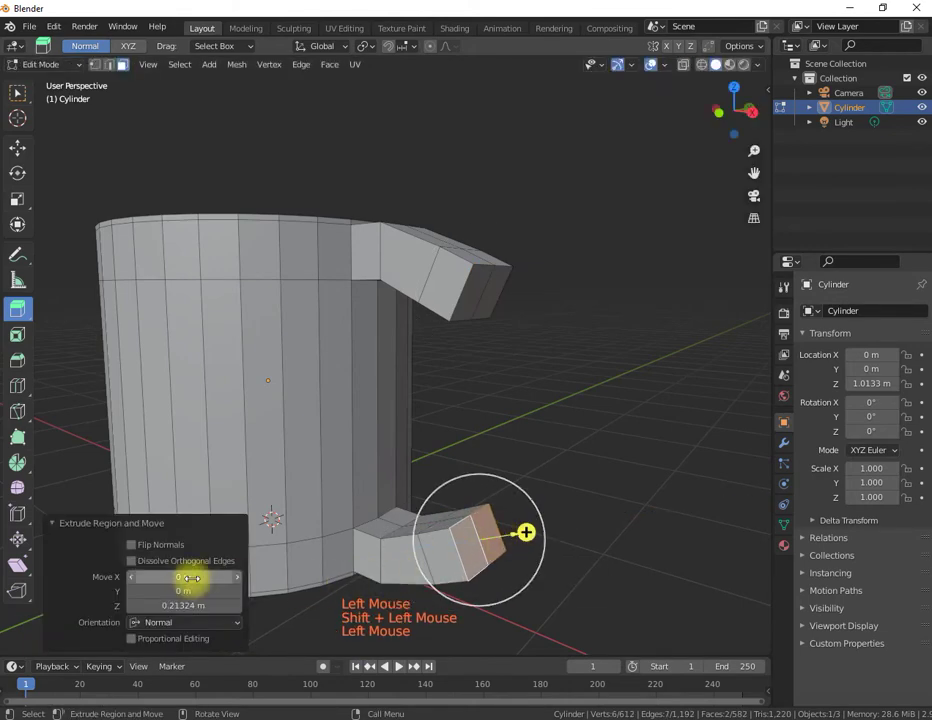
text(0.2)
key(Return)
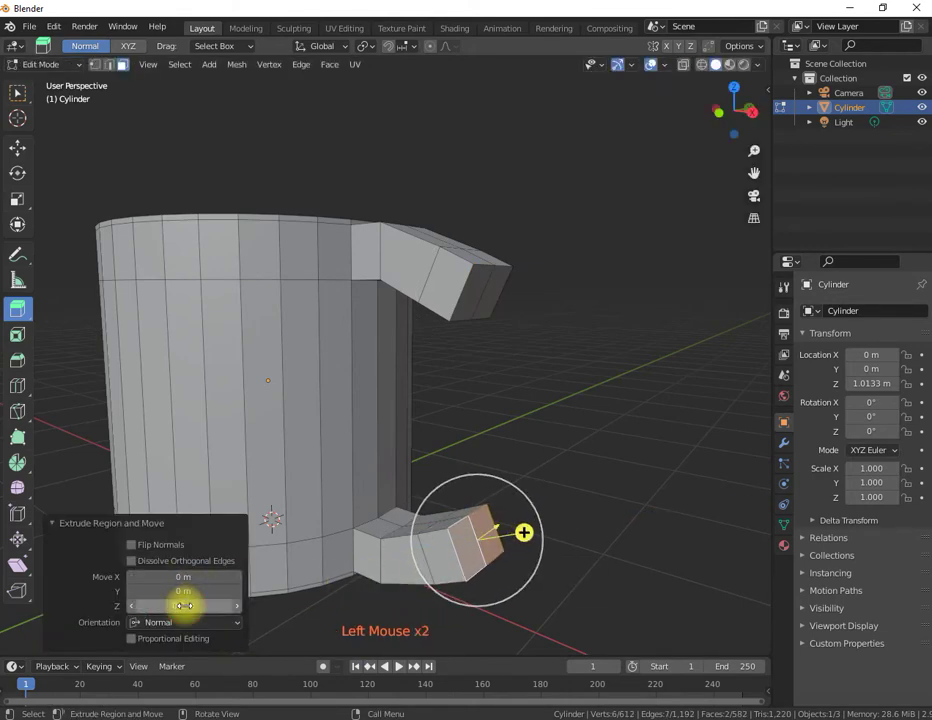
click(544, 329)
- In front view with X-ray, move the upper arm's end edges about 0.059 m outward along X and 0.111 m down along Z
key(KP_1)
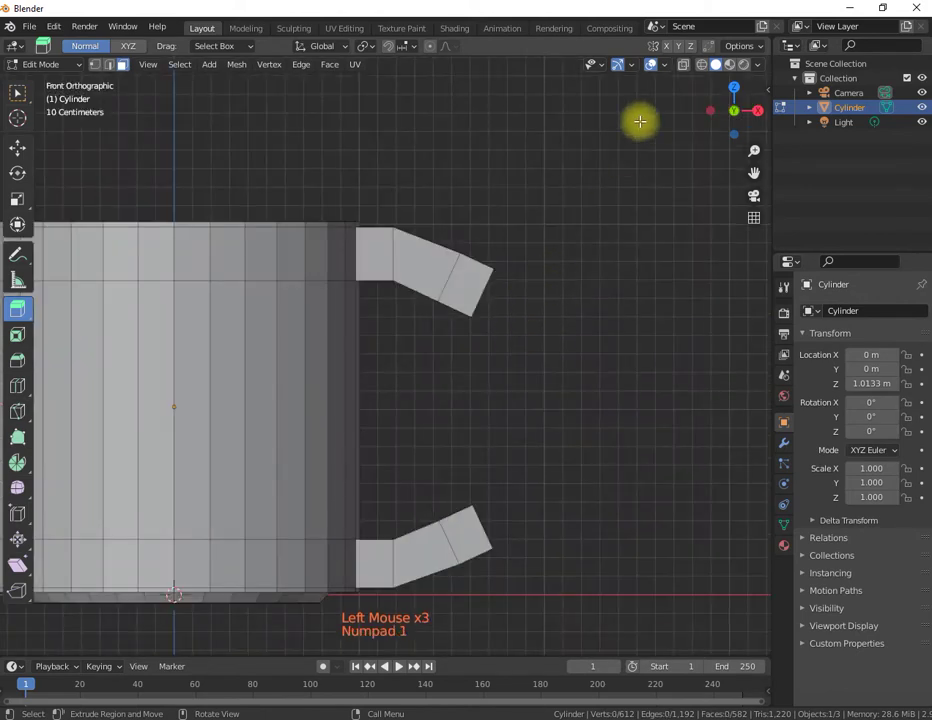
click(683, 65)
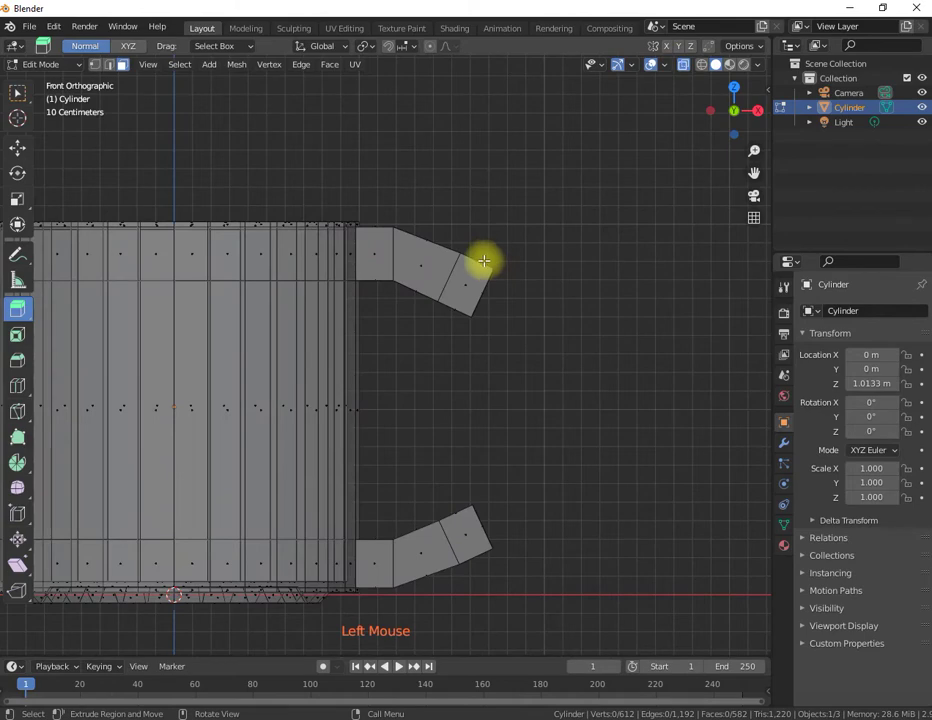
drag(473, 232, 512, 347)
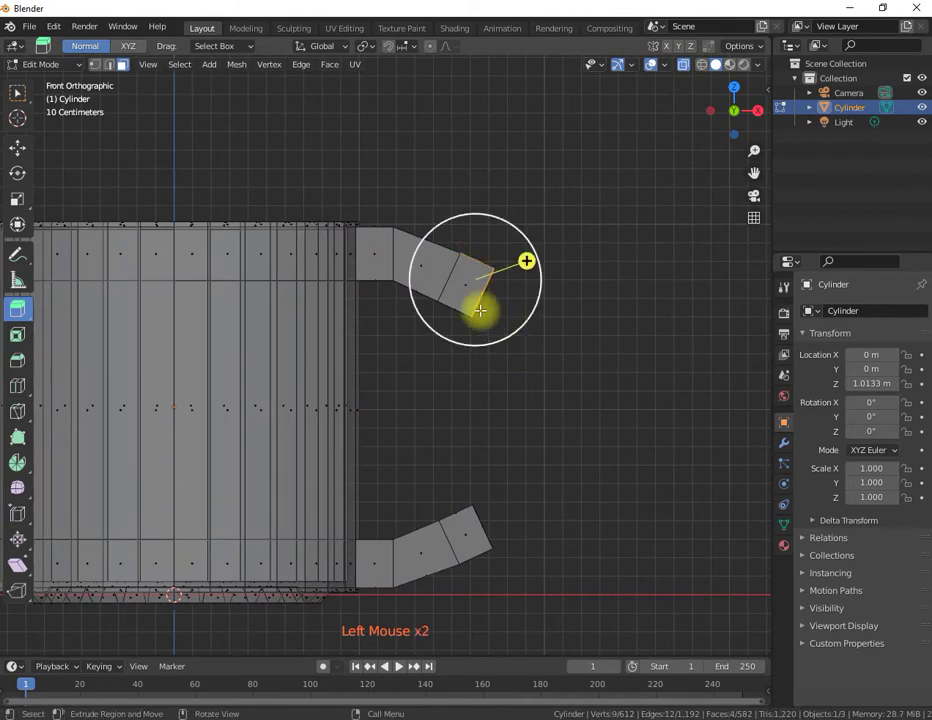
mouse_move(491, 241)
mouse_down()
mouse_move(472, 243)
mouse_move(485, 252)
mouse_move(478, 256)
mouse_up()
key(ctrl+z)
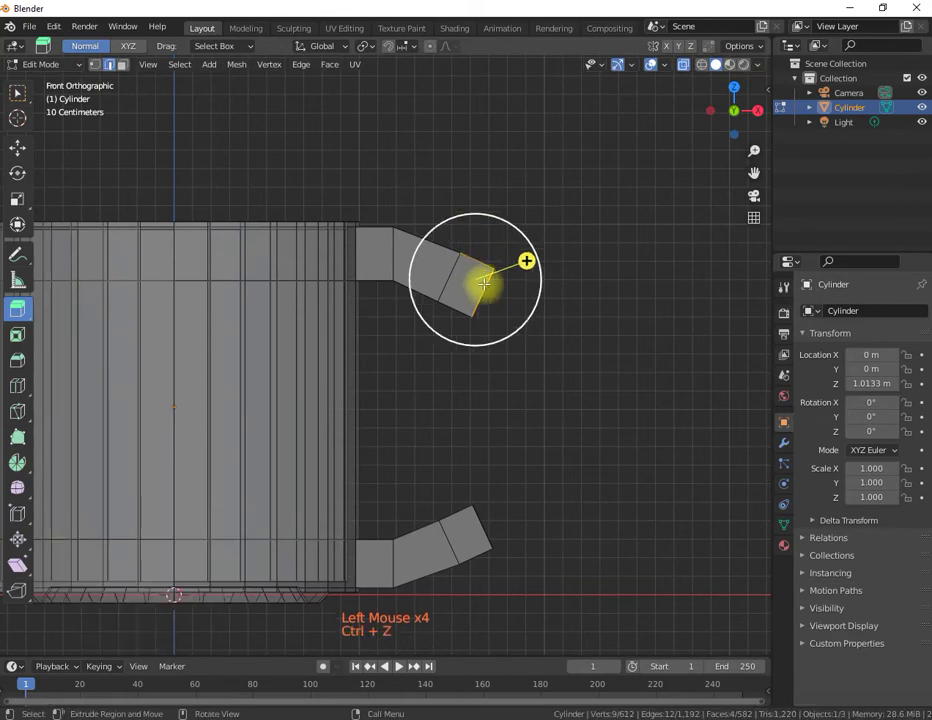
click(503, 298)
drag(497, 401, 462, 240)
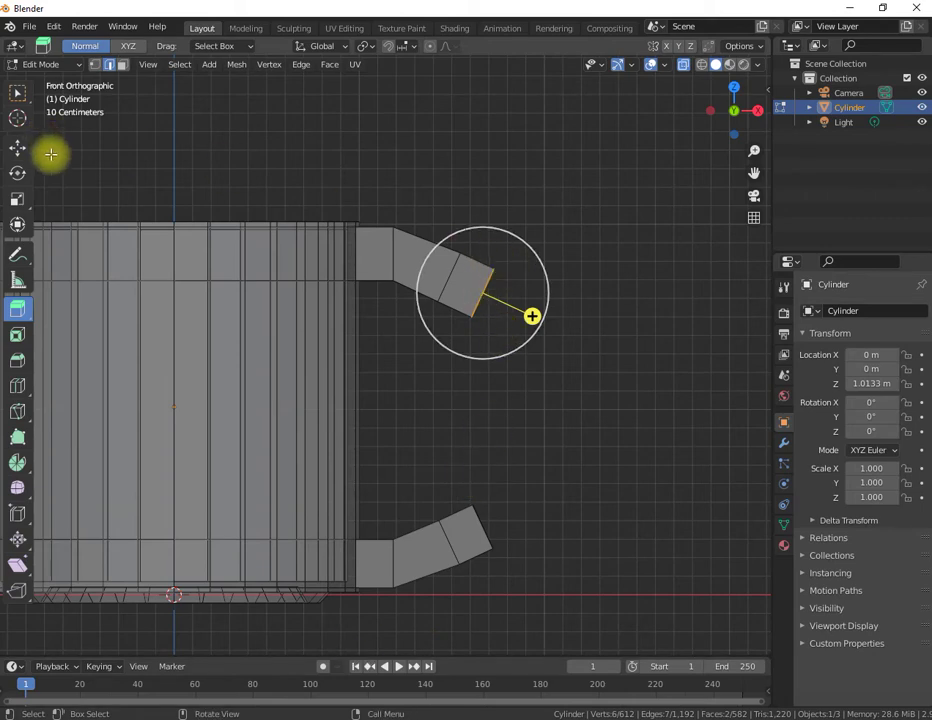
click(17, 149)
drag(505, 266, 524, 312)
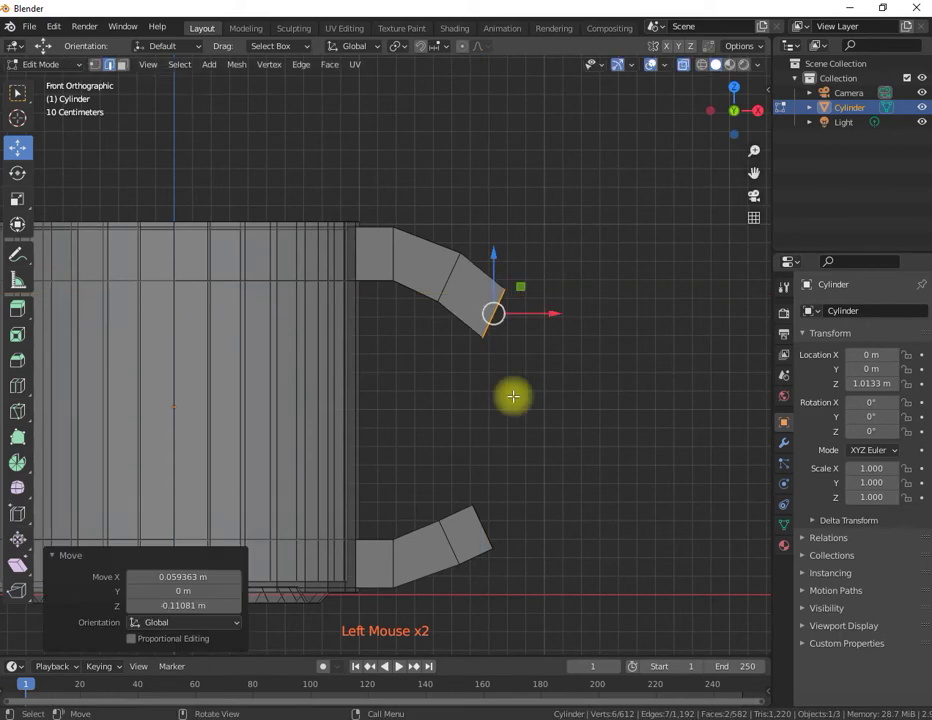
- Move the lower arm's end edges outward and up to mirror the upper arm, and rotate them about -15.7° around Y
drag(462, 483, 520, 560)
drag(508, 501, 517, 483)
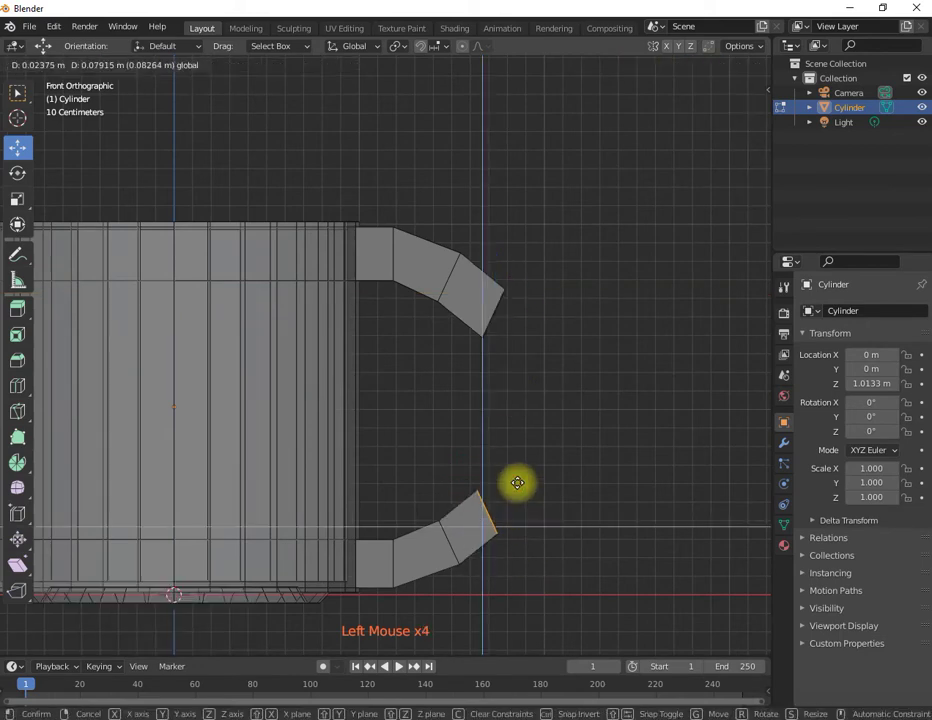
drag(523, 478, 511, 456)
click(17, 173)
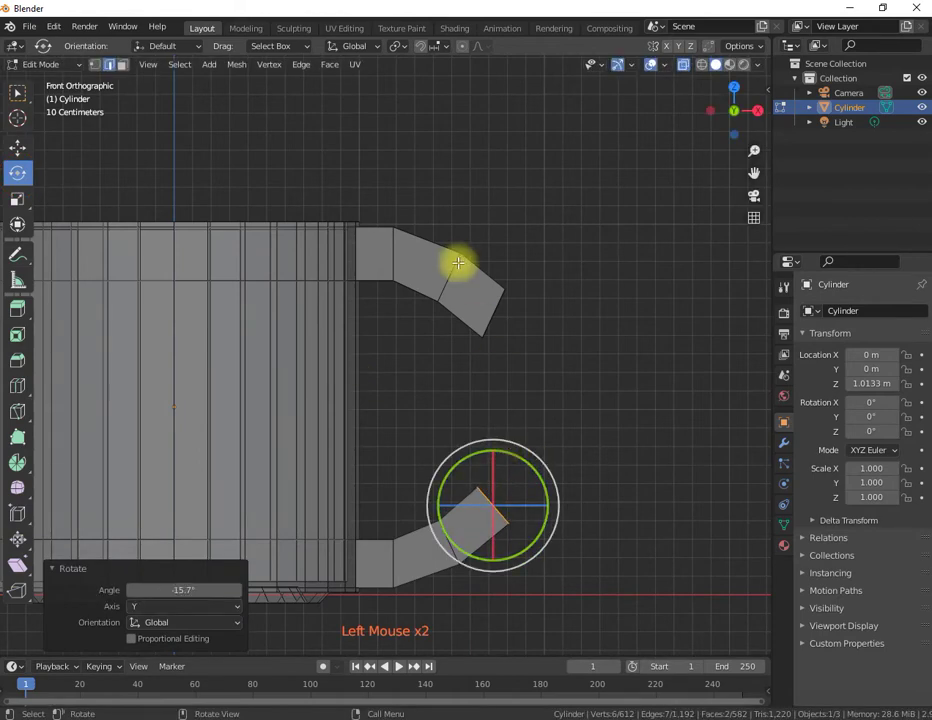
- Rotate the upper arm's end edges slightly further around Y so they tilt like the lower arm's end, and clear the selection
drag(470, 236, 533, 356)
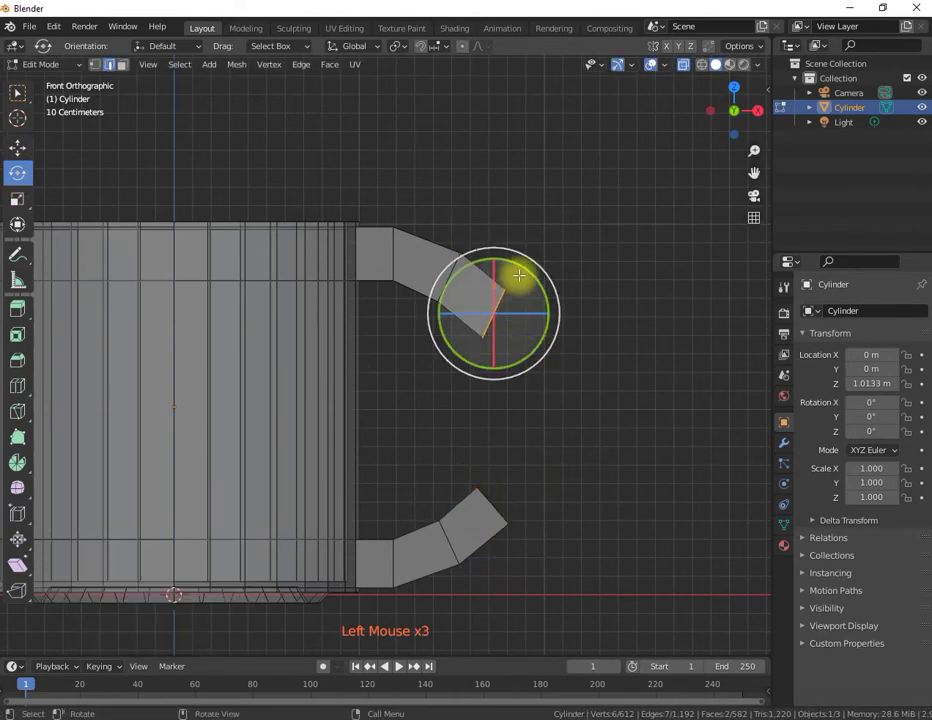
drag(520, 268, 529, 283)
drag(449, 458, 520, 531)
drag(510, 456, 510, 456)
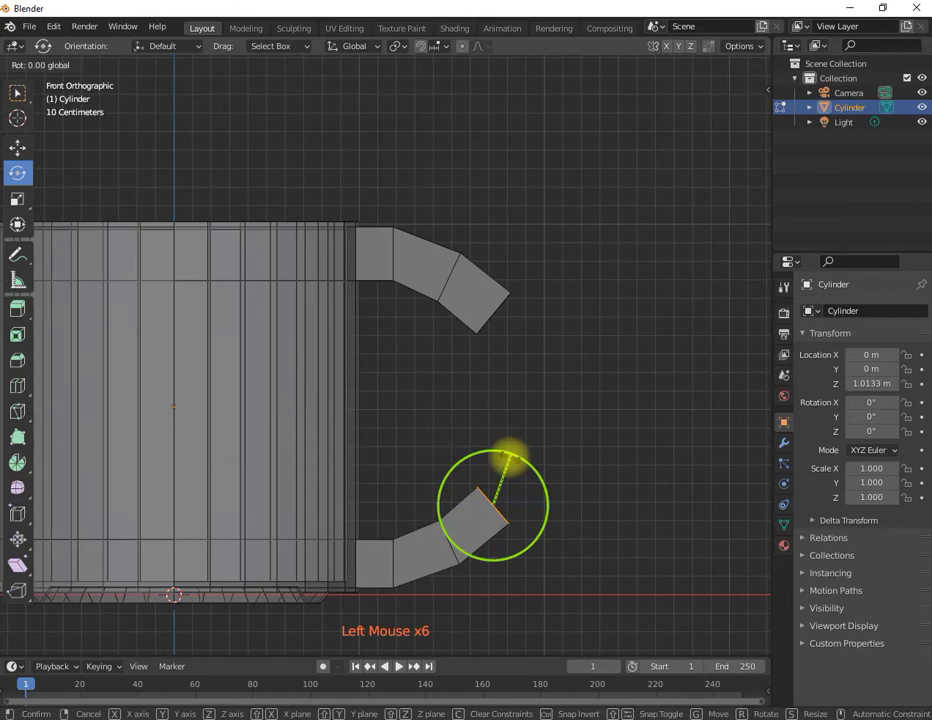
click(557, 337)
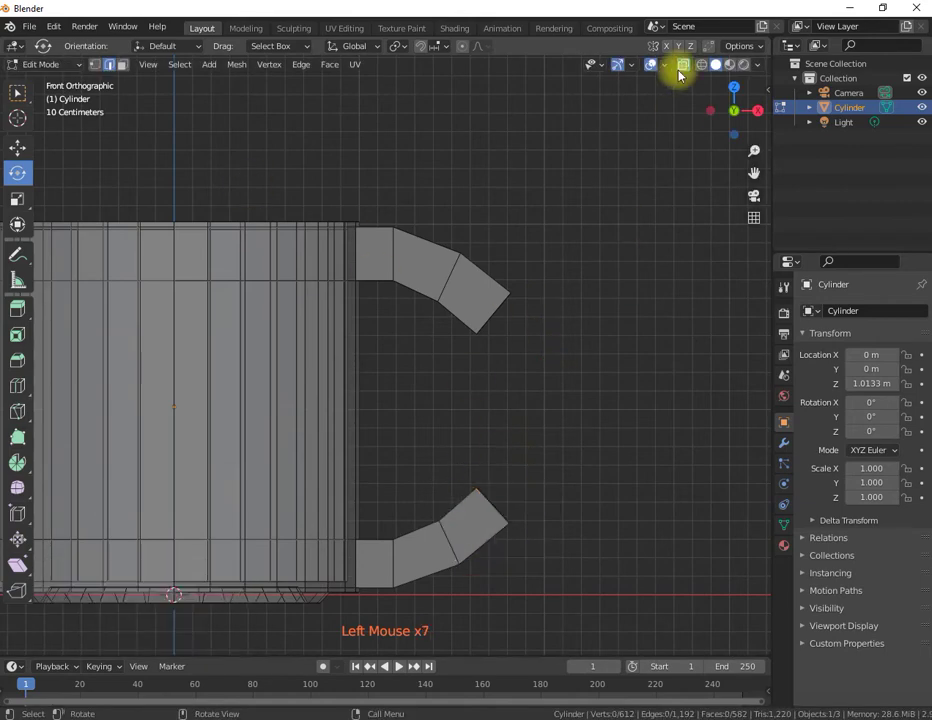
- With X-ray off, extrude the two end faces of the upper handle arm along their normal by about 0.226 m
click(680, 66)
middle_drag(547, 410, 451, 364)
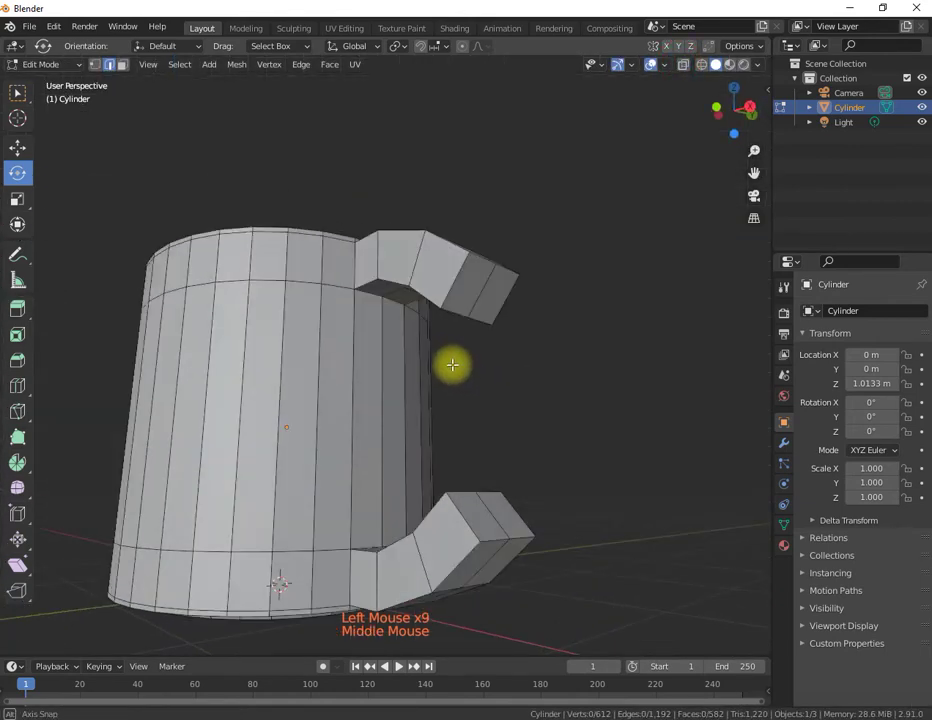
click(121, 76)
click(122, 67)
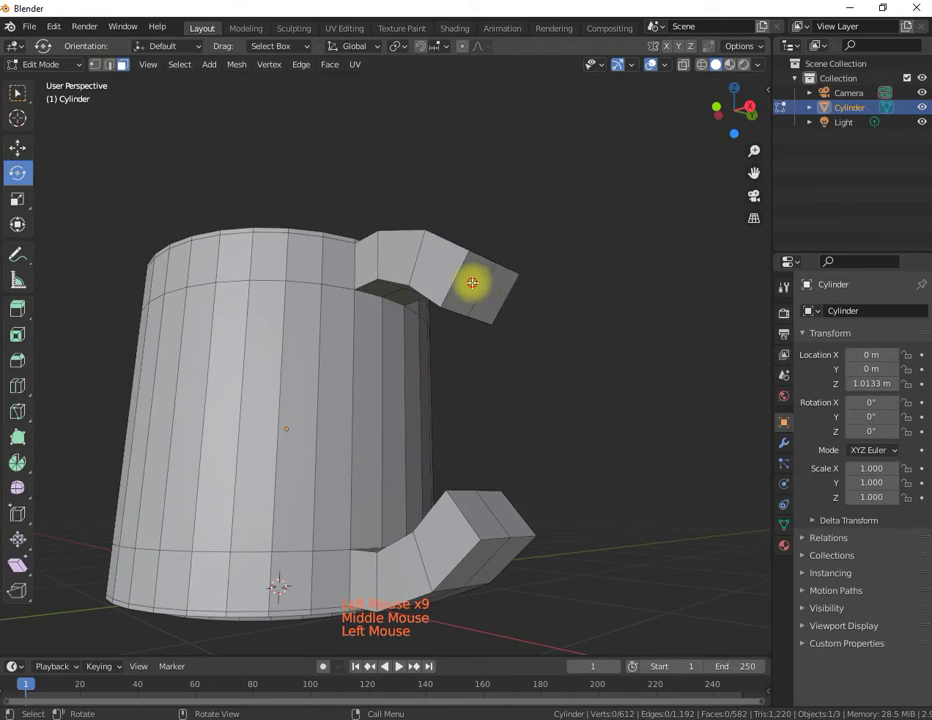
click(472, 283)
click(15, 97)
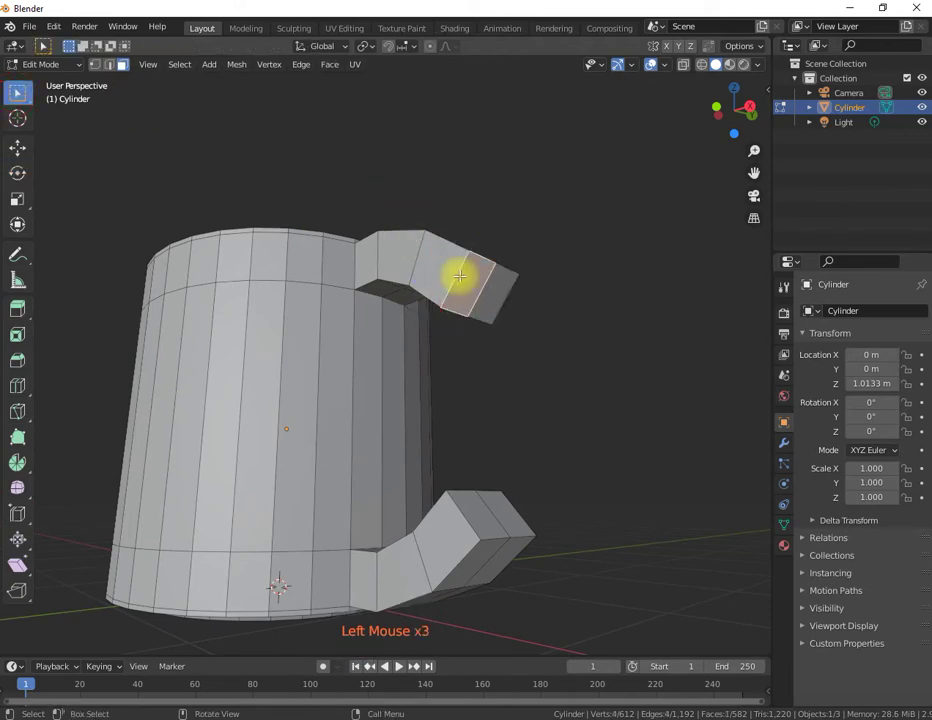
shift+click(491, 287)
click(19, 308)
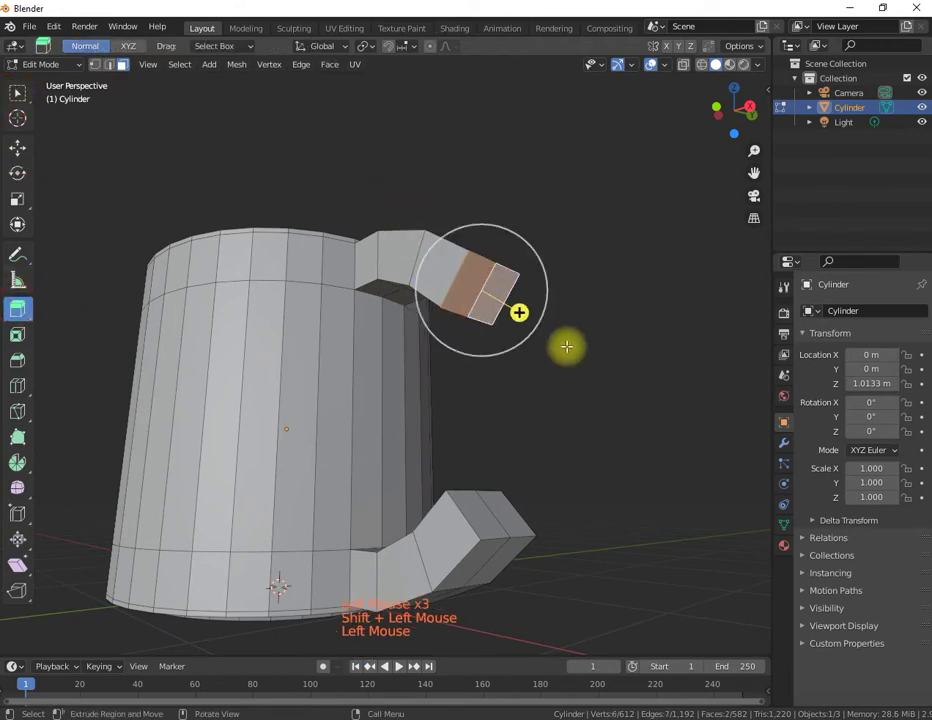
drag(515, 310, 548, 331)
- Extrude the two end faces of the lower handle arm along their normal by about 0.264 m
middle_drag(548, 335, 501, 453)
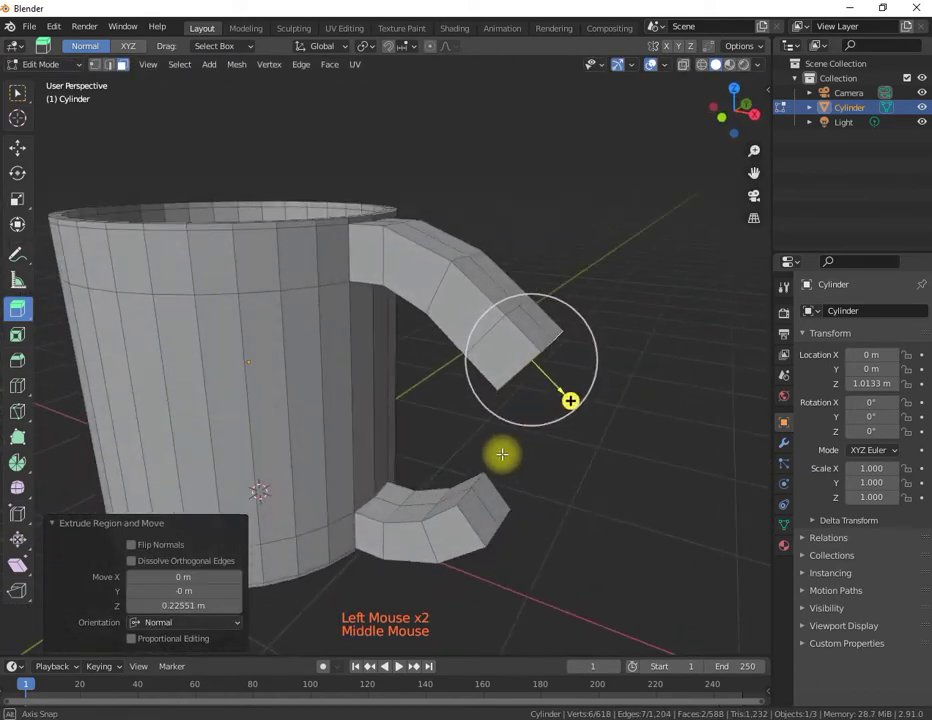
click(478, 515)
shift+click(493, 508)
drag(527, 487, 520, 453)
middle_drag(520, 453, 487, 390)
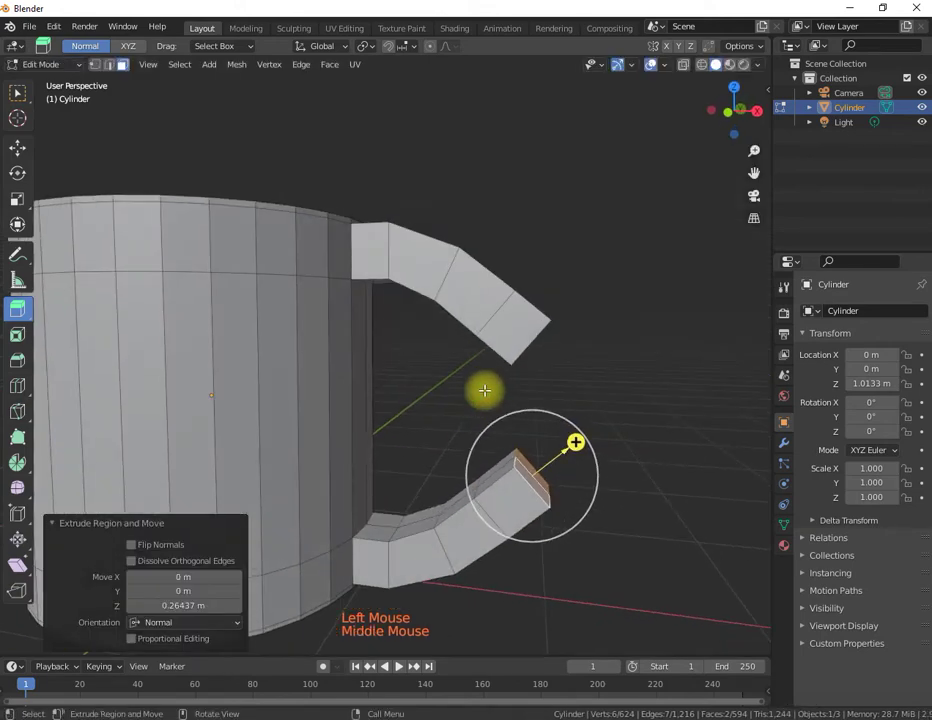
- In front view with X-ray, rotate the upper arm's end edges about 21.5° around Y and move them slightly inward and down
key(KP_1)
click(108, 64)
click(683, 68)
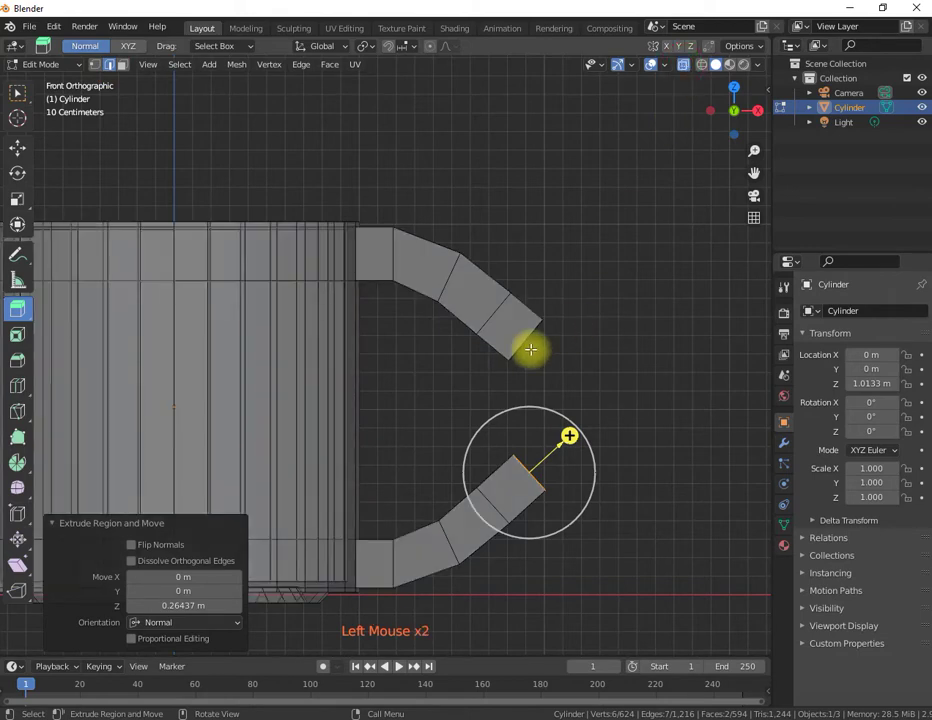
drag(556, 384, 505, 325)
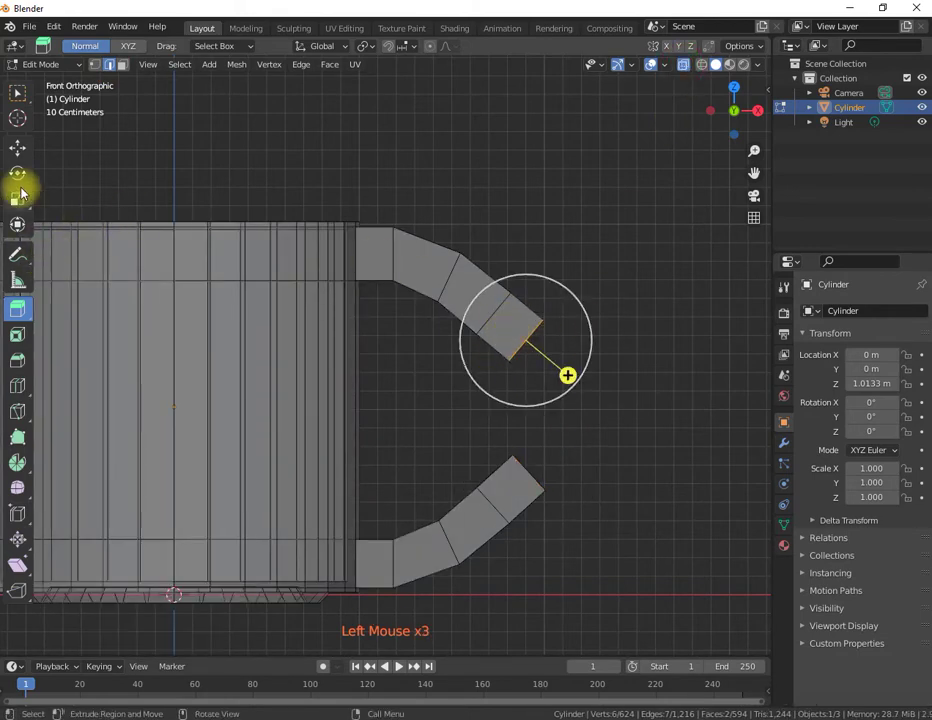
click(18, 174)
drag(566, 306, 569, 321)
click(18, 170)
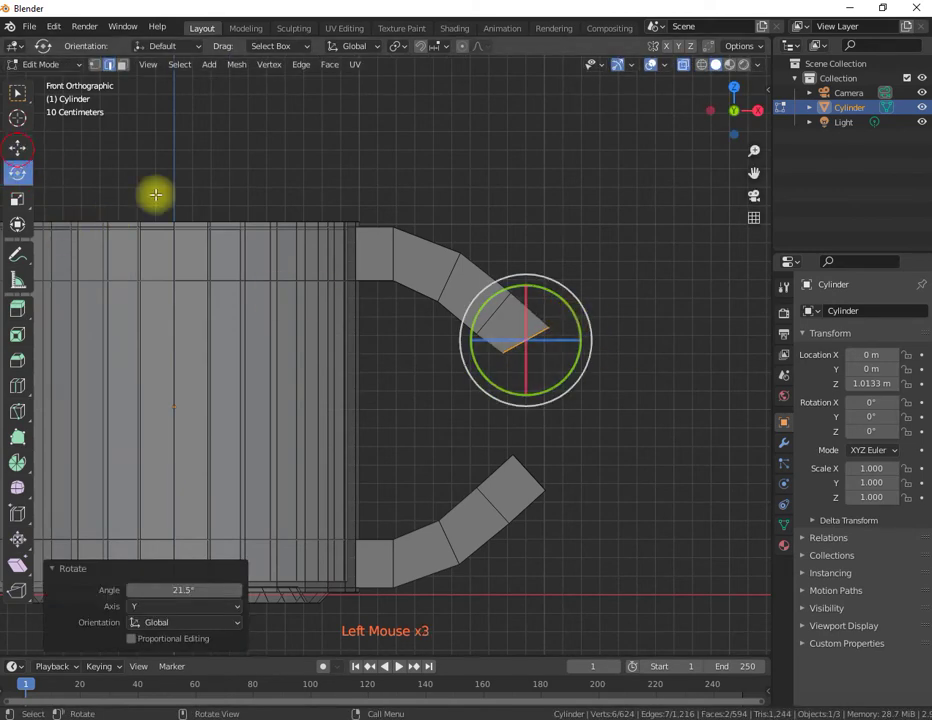
click(20, 150)
drag(553, 314, 548, 338)
- Rotate the lower arm's end edges about -16.3° around Y and move them about -0.040 m along X and 0.091 m along Z
drag(505, 430, 555, 503)
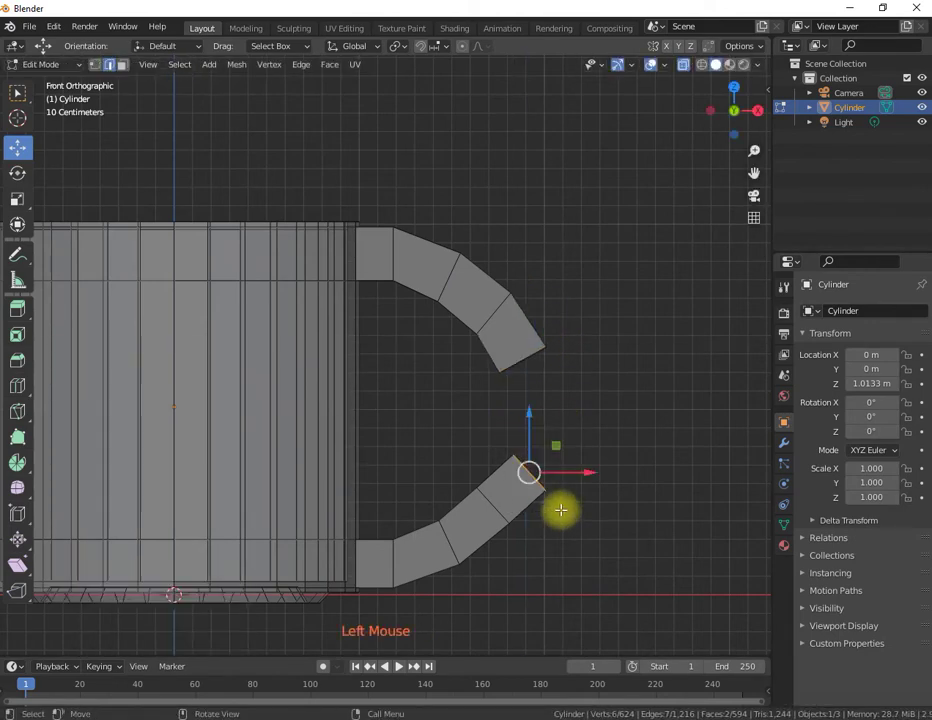
click(18, 183)
drag(564, 433, 561, 428)
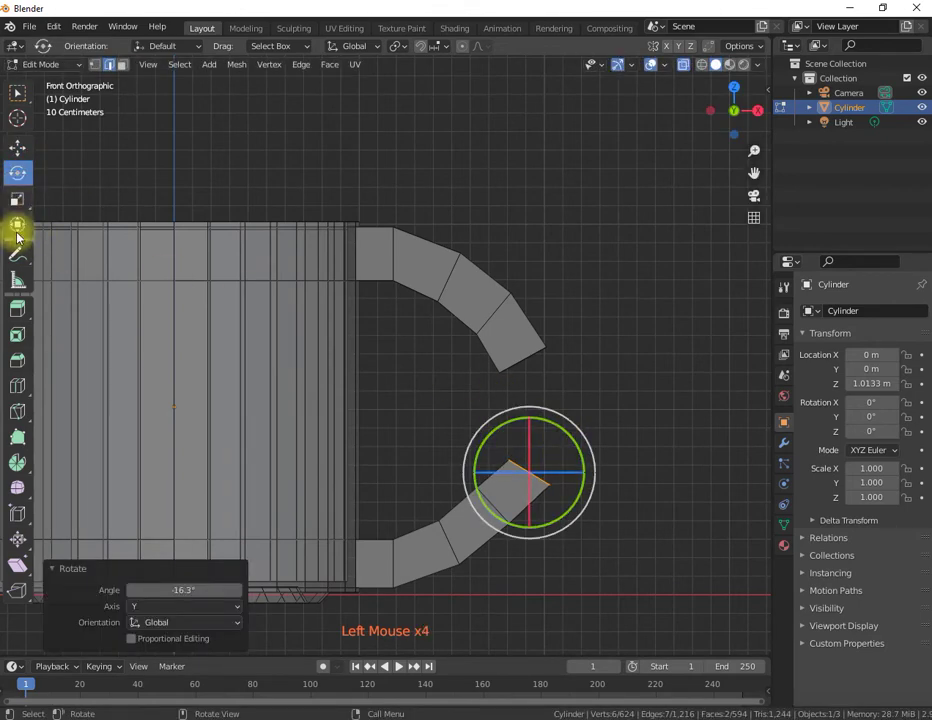
click(16, 150)
click(530, 474)
drag(557, 445, 554, 437)
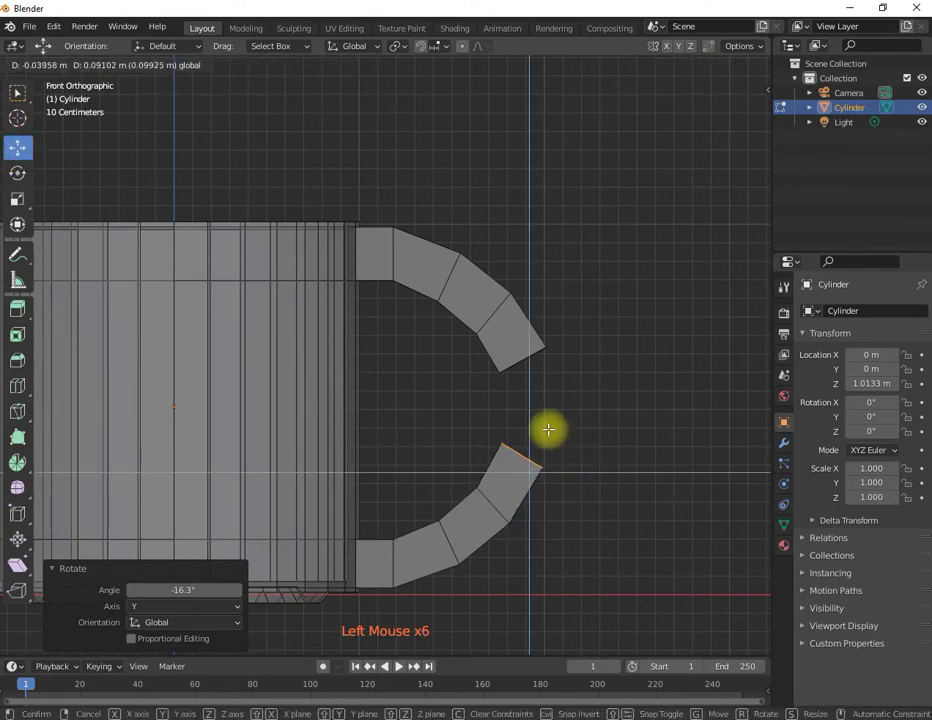
drag(548, 429, 541, 422)
- With X-ray off, extrude the upper arm's two end faces a short distance along their normal toward the lower arm
middle_drag(541, 422, 508, 339)
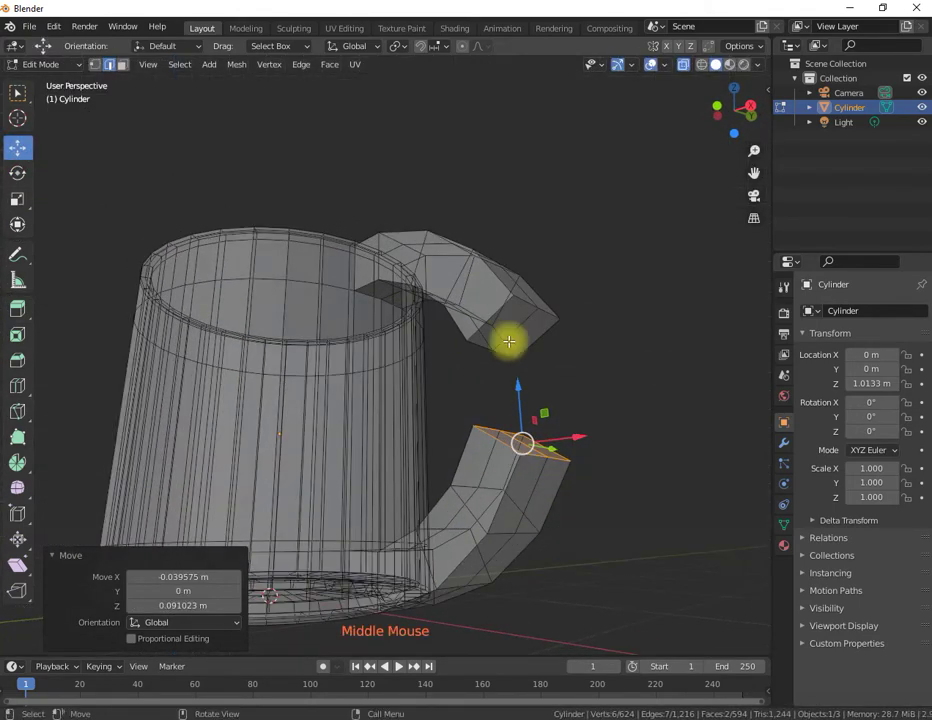
click(683, 66)
click(122, 64)
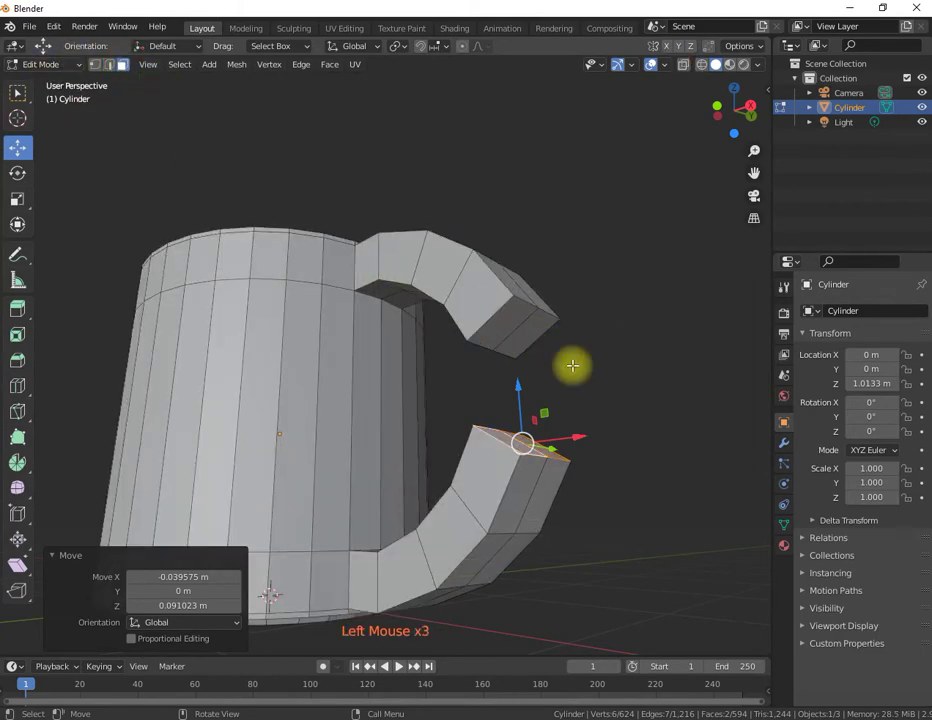
click(505, 327)
shift+click(543, 332)
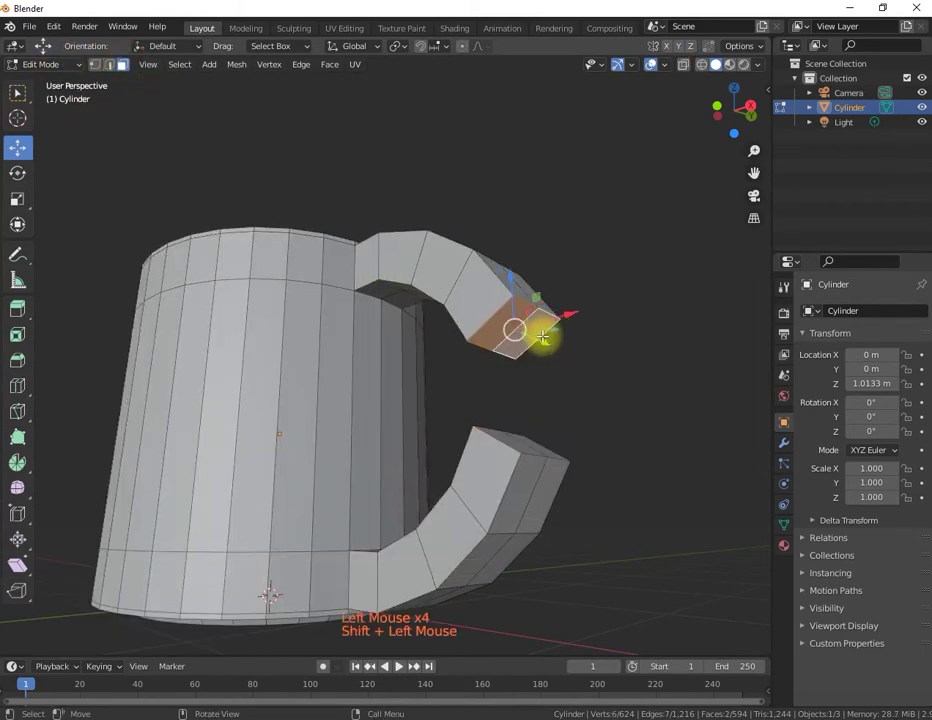
click(17, 310)
drag(541, 370, 545, 418)
- Extrude the lower arm's two end faces along their normal by about 0.19 m, leaving a small gap between the arms
middle_drag(545, 418, 481, 490)
click(478, 505)
shift+click(518, 472)
drag(516, 445, 528, 400)
middle_drag(477, 414, 493, 424)
- In front view with X-ray, rotate the lower arm's end about -18.7° around Y and move it -0.025 m along X and 0.048 m along Z
key(KP_1)
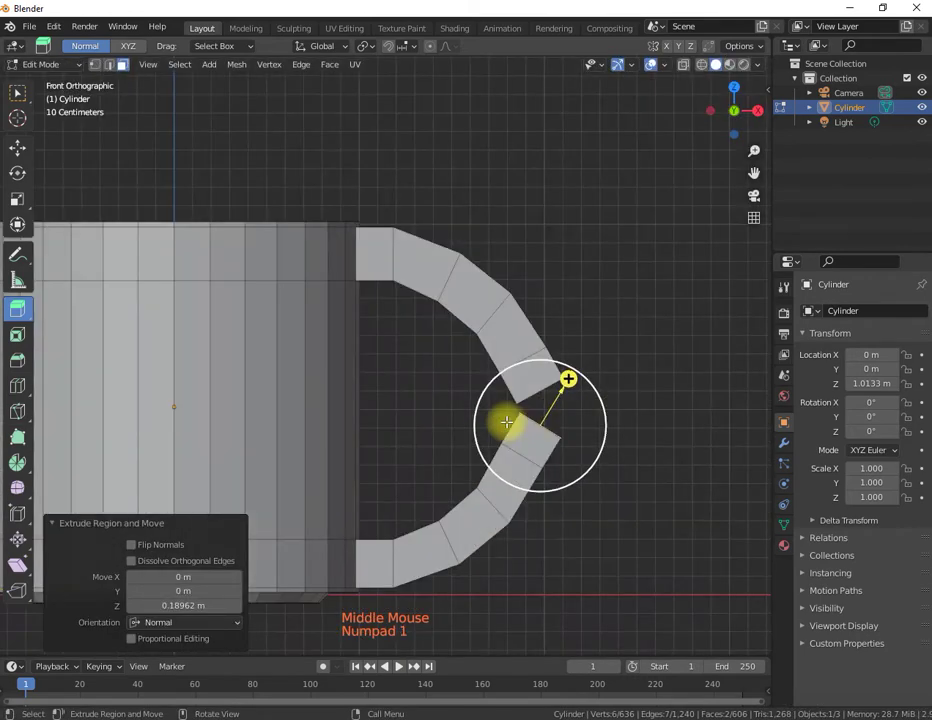
click(683, 65)
scroll(508, 395, up, 3)
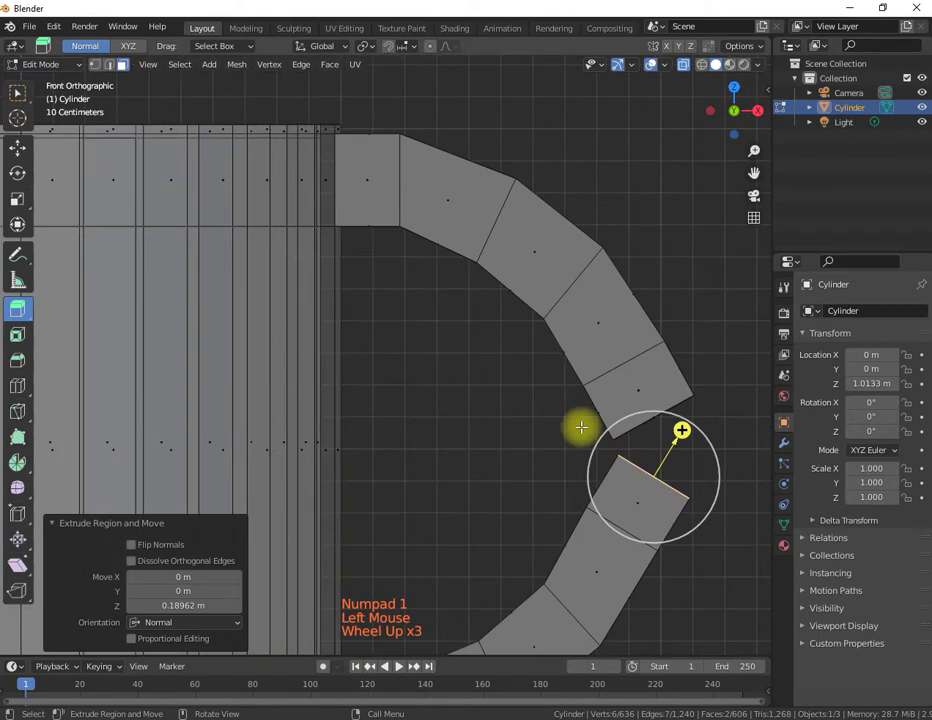
click(17, 149)
click(17, 174)
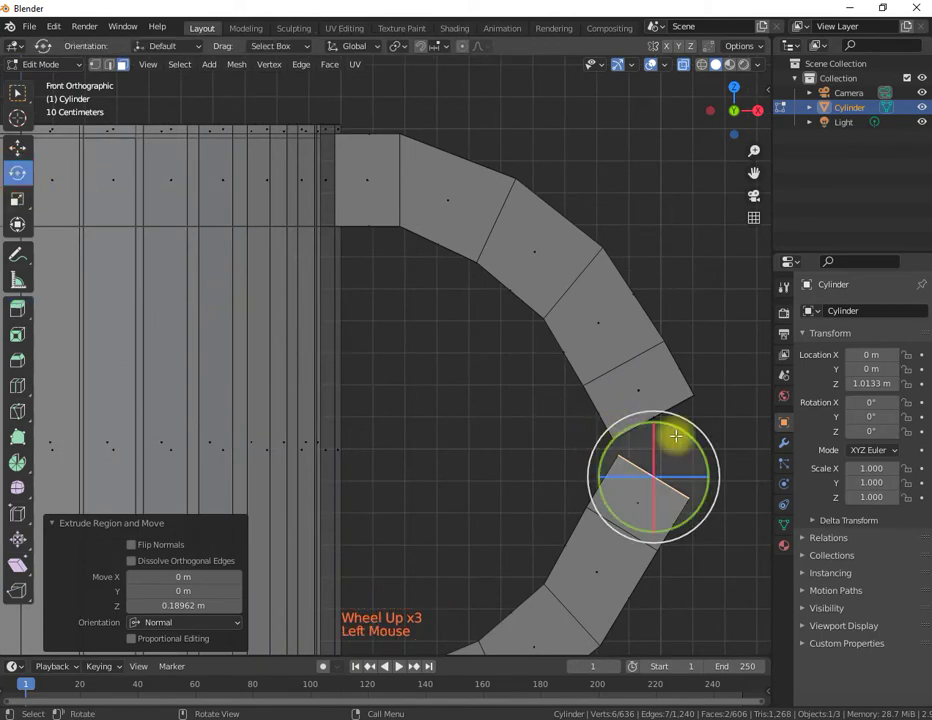
drag(686, 438, 676, 424)
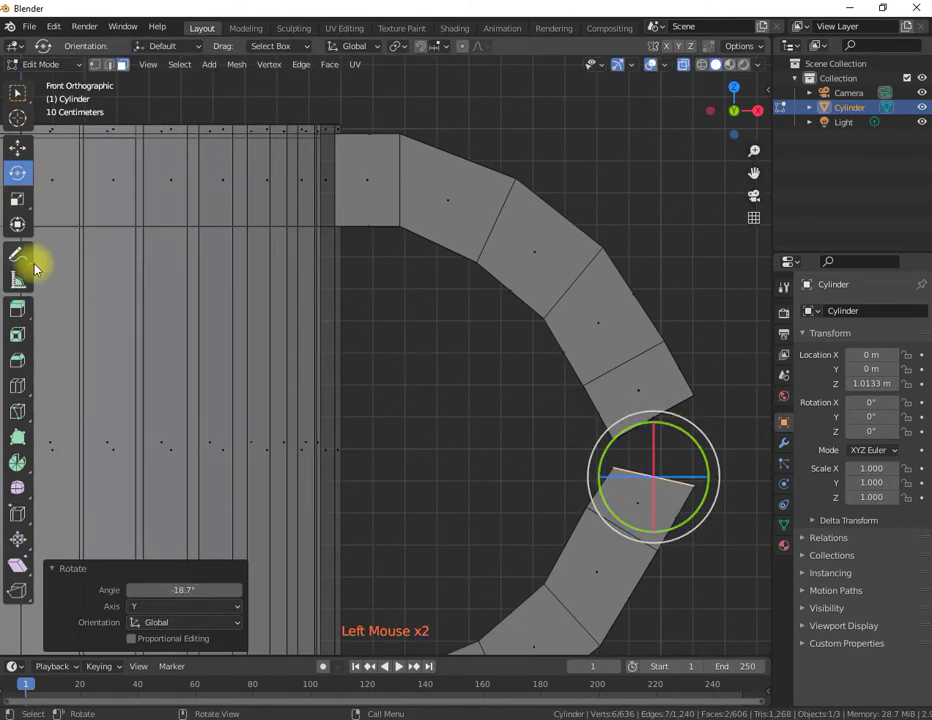
click(17, 149)
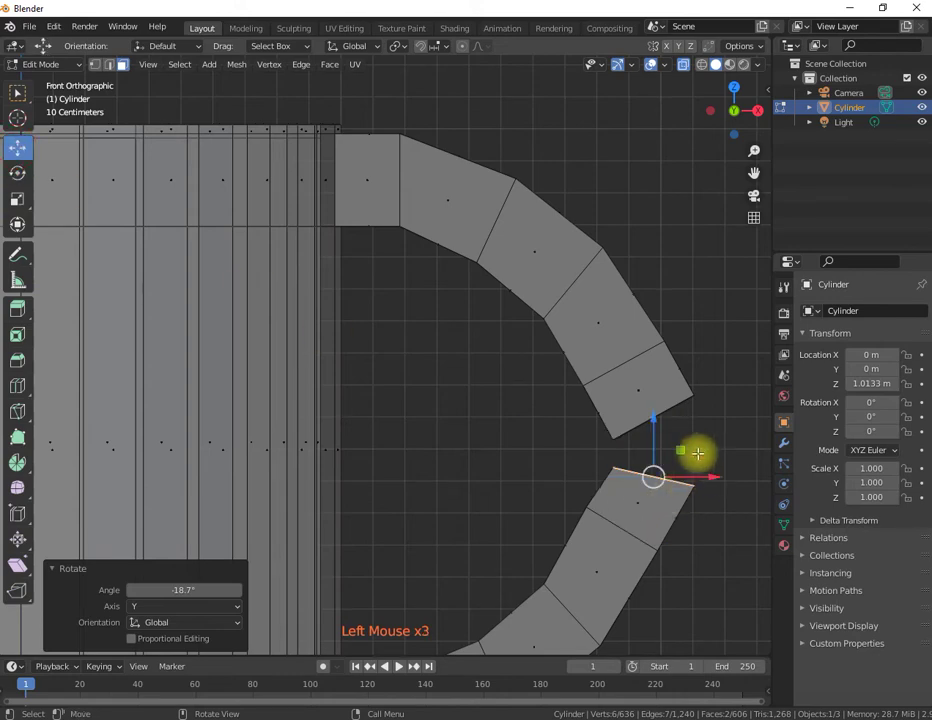
drag(674, 438, 666, 426)
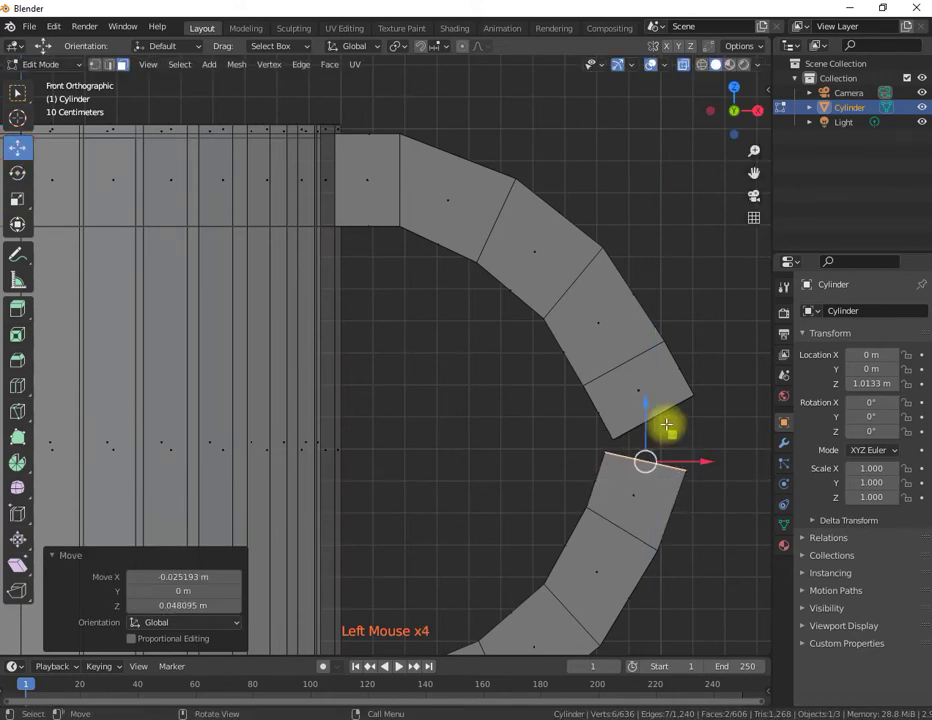
- Rotate the upper arm's end edges about 19.8° around Y and move them slightly inward and down
drag(716, 390, 570, 441)
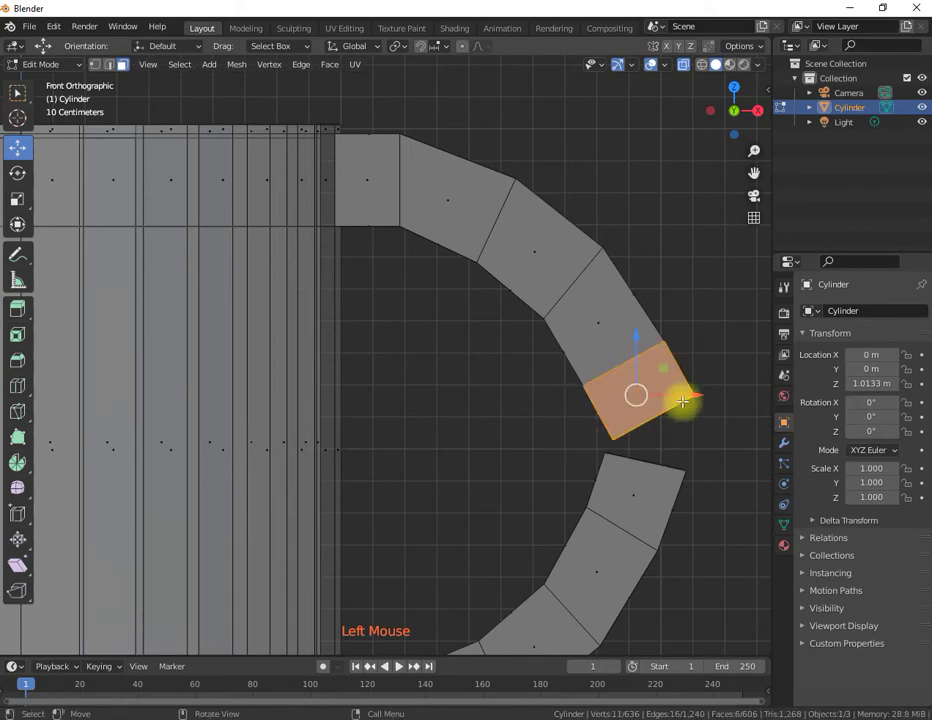
click(110, 66)
drag(729, 442, 562, 392)
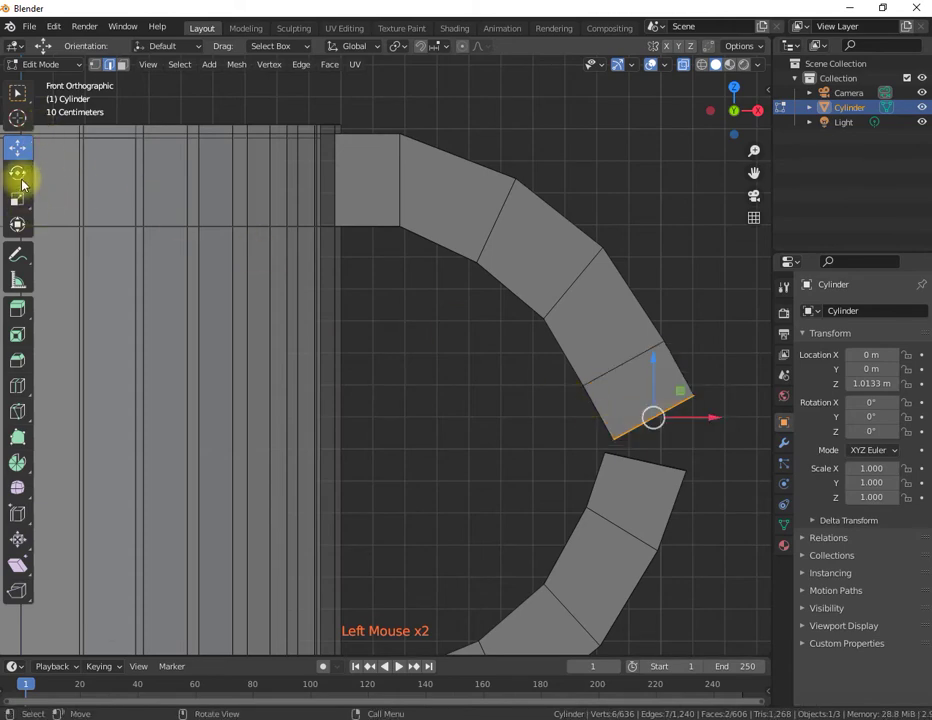
click(18, 174)
drag(684, 376, 695, 387)
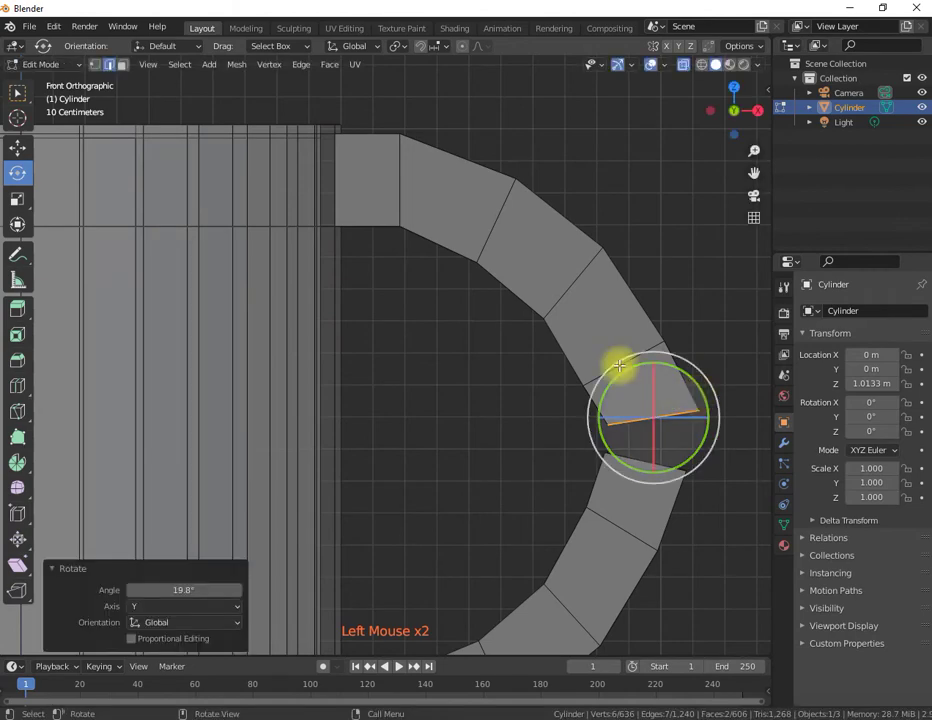
click(18, 147)
drag(680, 398, 672, 404)
- Move the lower arm's end edges about -0.023 m along X and 0.030 m along Z toward the upper arm
drag(589, 447, 703, 487)
drag(674, 437, 667, 428)
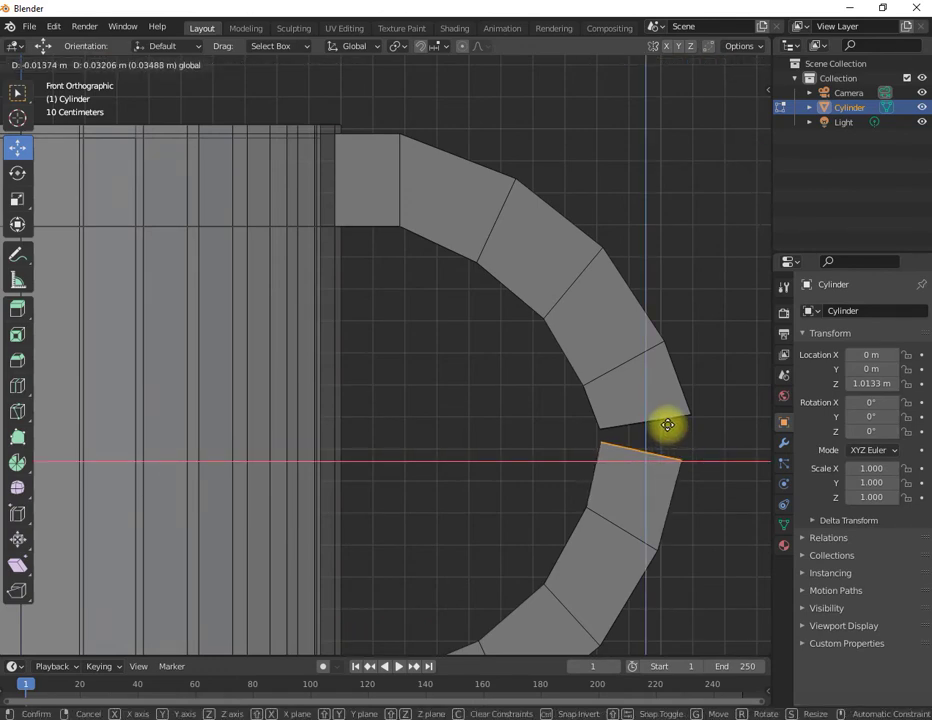
drag(665, 426, 665, 426)
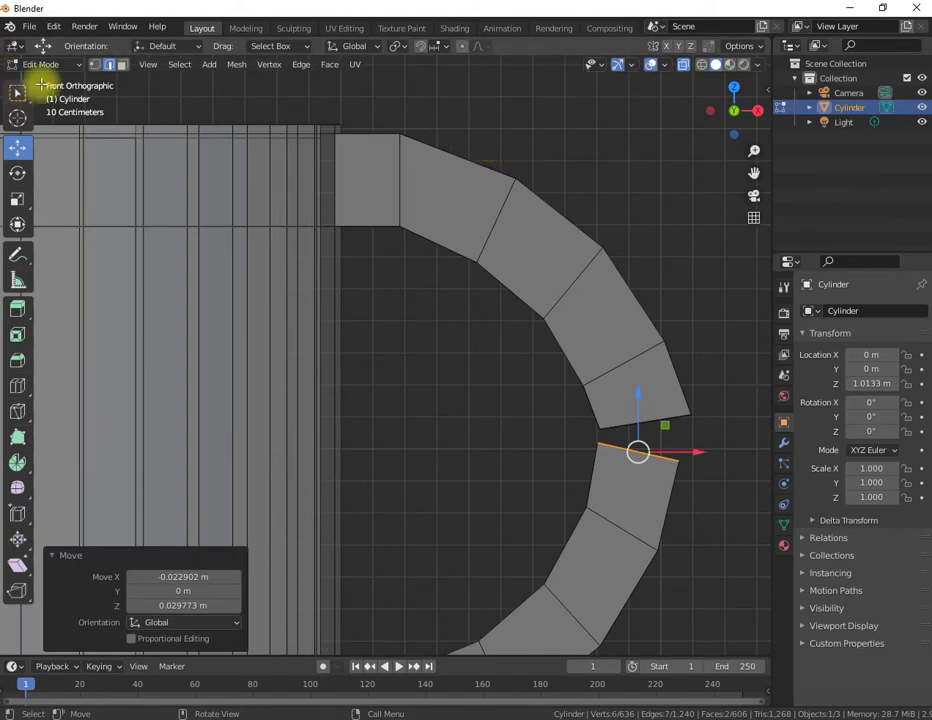
- In vertex mode, move the upper arm's outer corner vertices at the first three joints and the end to smooth its arc
click(96, 64)
click(518, 178)
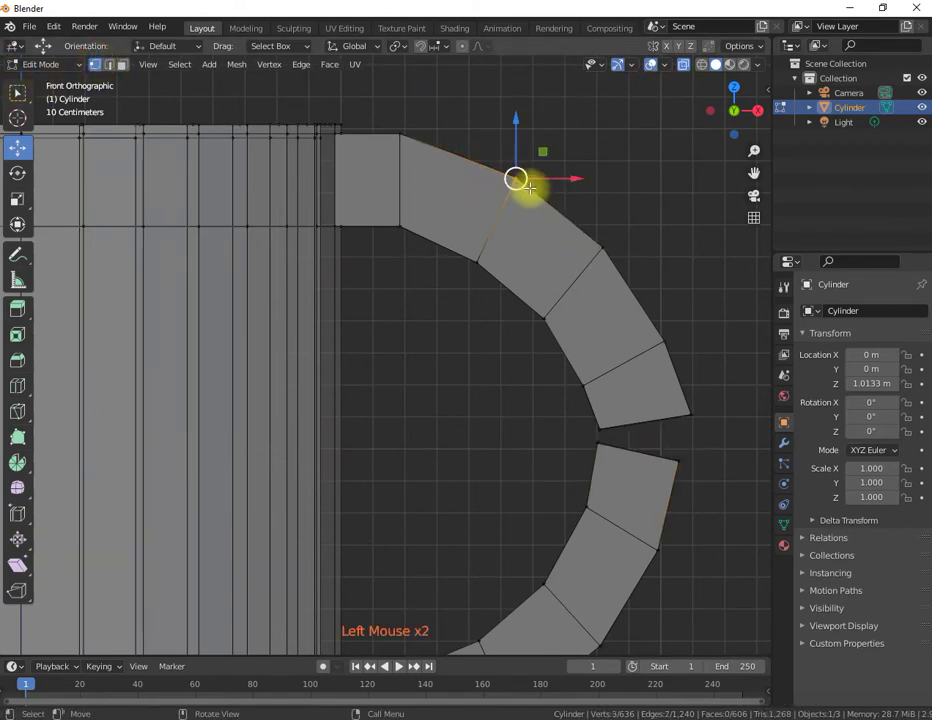
drag(544, 157, 553, 165)
click(405, 134)
drag(424, 104, 470, 132)
click(630, 227)
drag(630, 227, 643, 242)
click(693, 408)
drag(714, 387, 710, 402)
- Raise the lower arm's inner and outer end vertices toward the upper arm, and move the adjacent outer joint vertices outward and up
click(599, 441)
drag(618, 422, 631, 405)
click(678, 459)
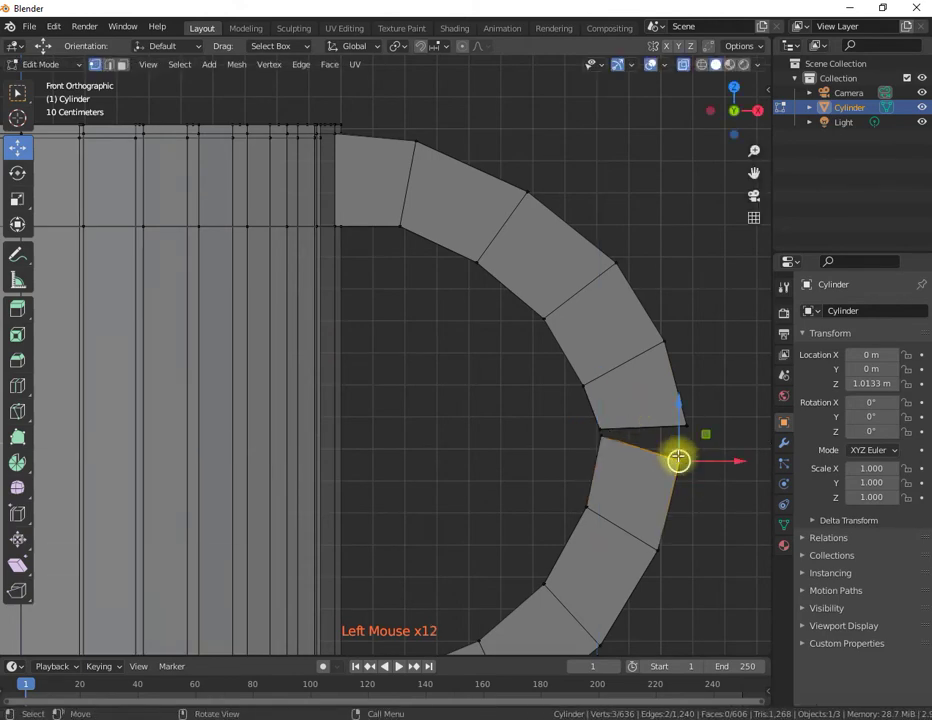
drag(697, 431, 706, 406)
click(652, 540)
drag(678, 537, 692, 508)
- Move the lower arm's outer vertices nearer the cup and its inner joint vertices to even out the curve, and clear the selection
scroll(543, 410, down, 3)
shift+middle_drag(441, 410, 452, 340)
click(427, 522)
drag(429, 522, 461, 487)
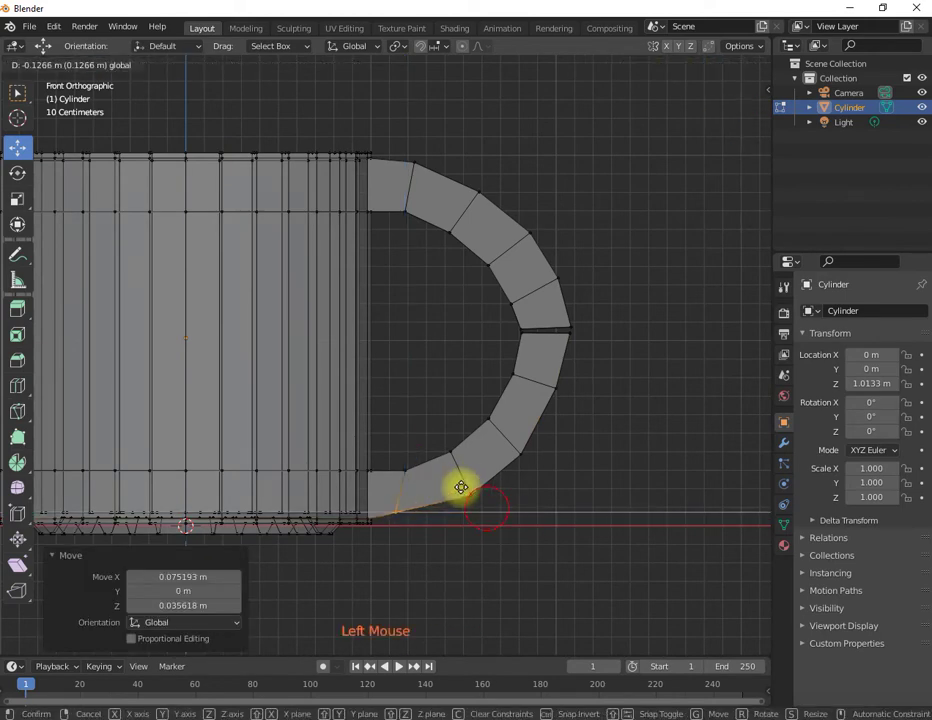
click(510, 545)
drag(481, 494, 508, 466)
click(474, 493)
click(474, 356)
click(514, 378)
drag(541, 355, 536, 347)
click(510, 281)
- Turn off X-ray and delete the four end faces that face each other across the gap between the handle's arms
middle_drag(510, 281, 632, 101)
click(683, 64)
click(479, 266)
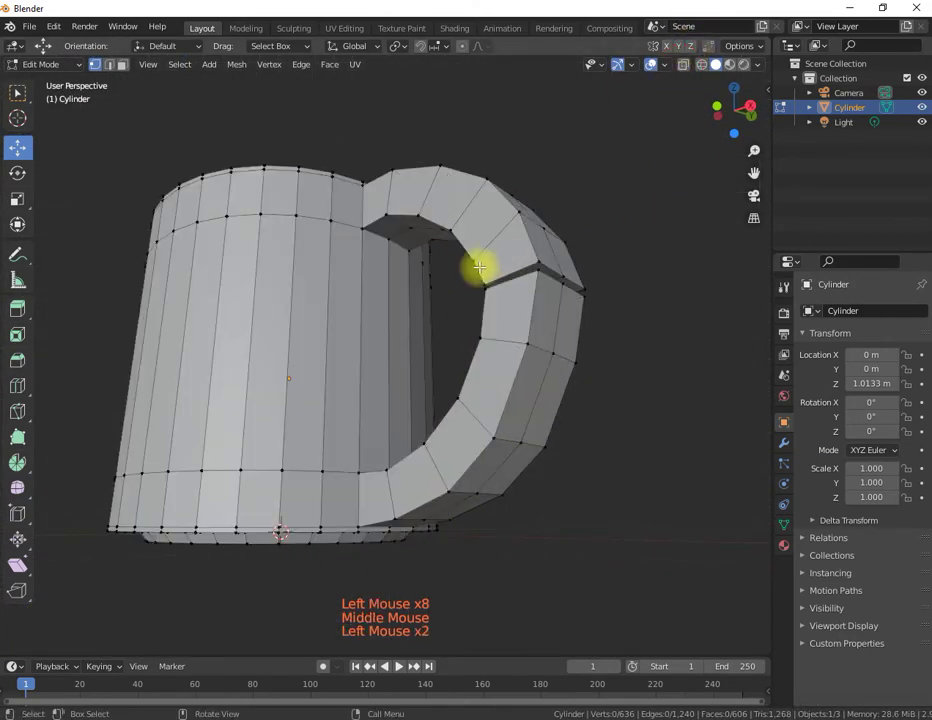
middle_drag(479, 266, 490, 298)
scroll(490, 298, up, 3)
shift+middle_drag(562, 270, 427, 349)
scroll(414, 335, up, 2)
click(122, 64)
click(424, 389)
shift+click(487, 424)
middle_drag(487, 424, 422, 456)
shift+click(333, 522)
scroll(397, 506, up, 2)
scroll(455, 427, down, 2)
scroll(440, 431, down, 1)
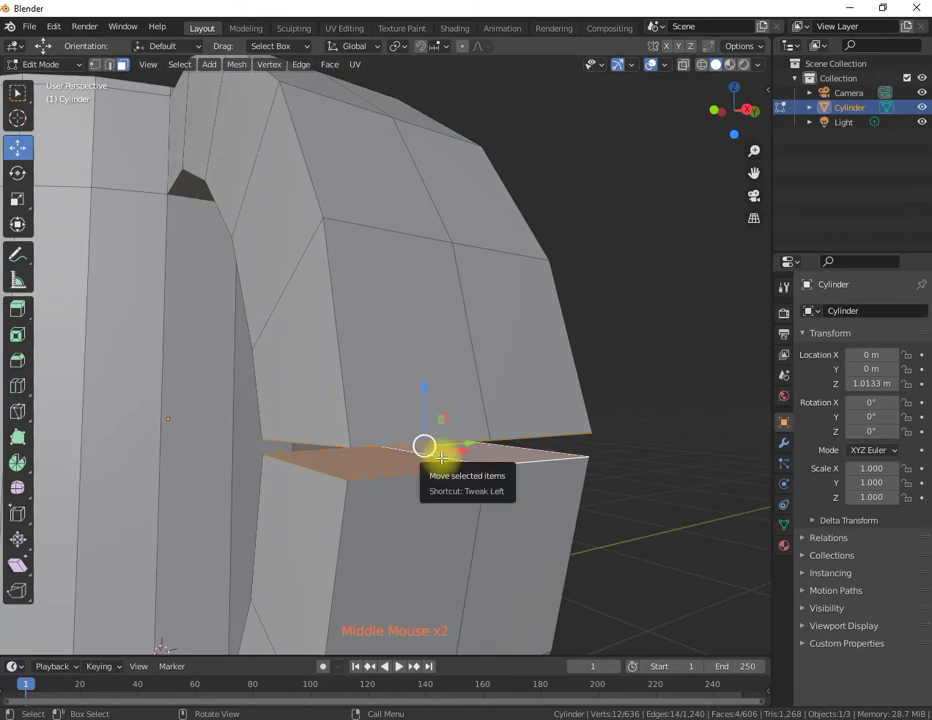
key(x)
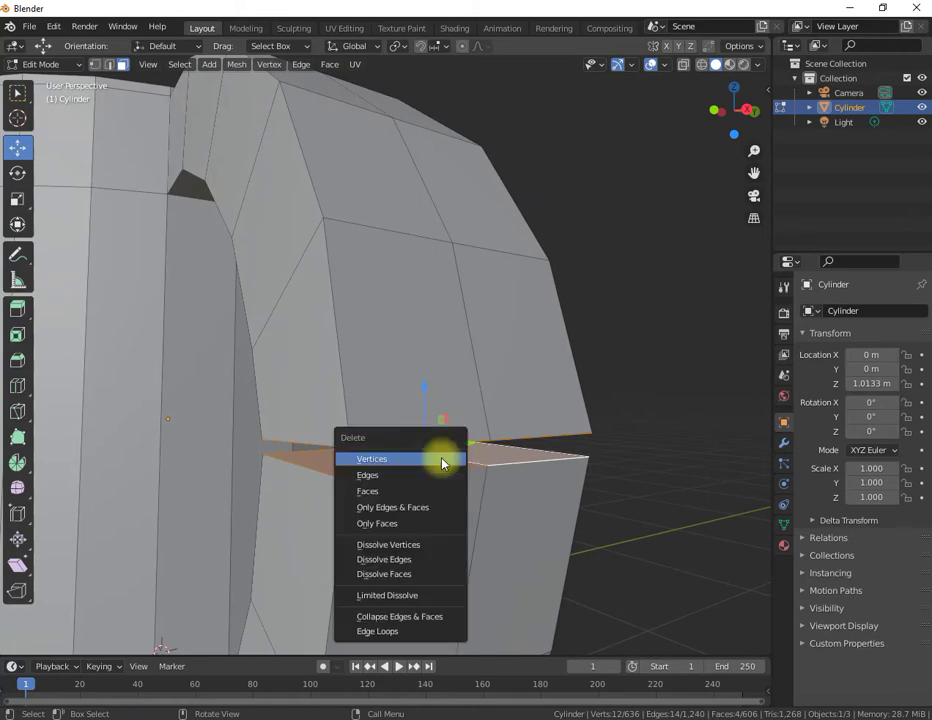
click(388, 490)
- In vertex mode, merge the handle gap's far inner corner vertex pair at its center
middle_drag(601, 374, 603, 358)
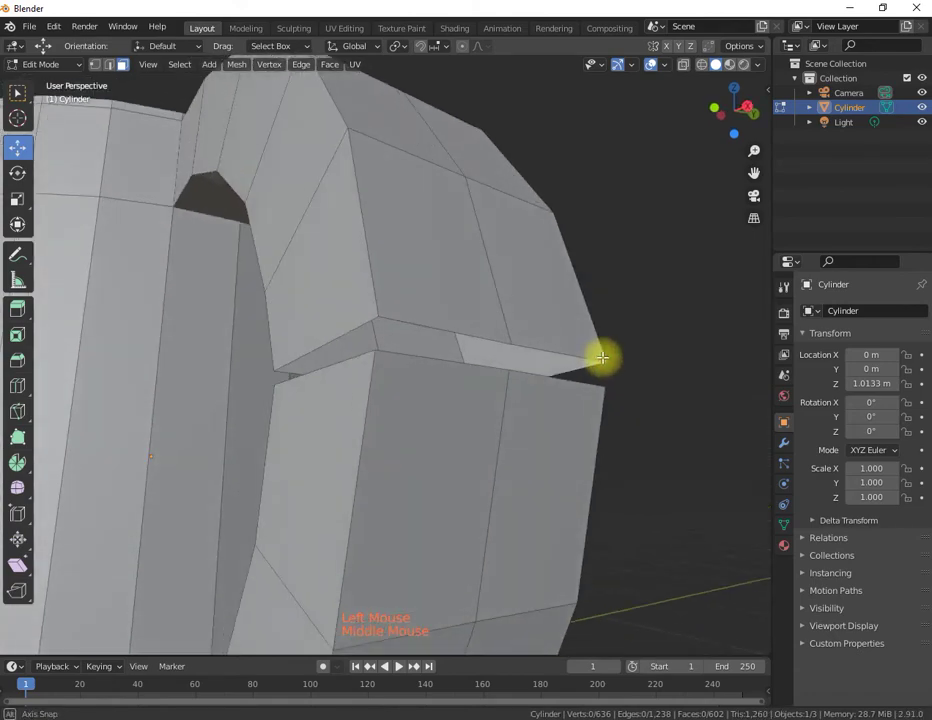
middle_drag(474, 279, 462, 291)
middle_drag(451, 386, 475, 441)
scroll(465, 450, up, 3)
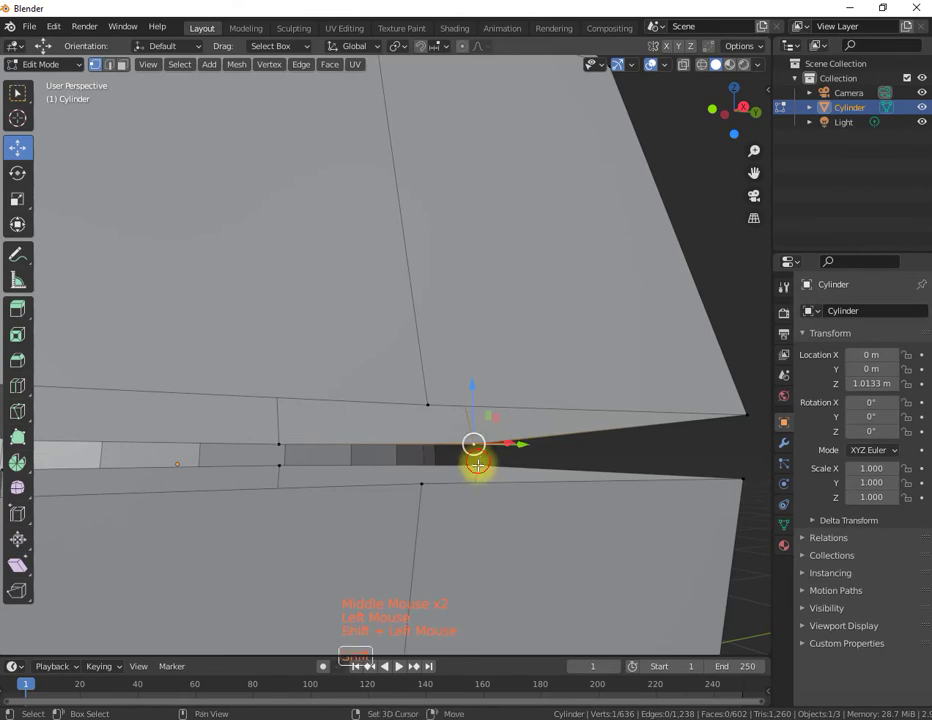
right_click(475, 457)
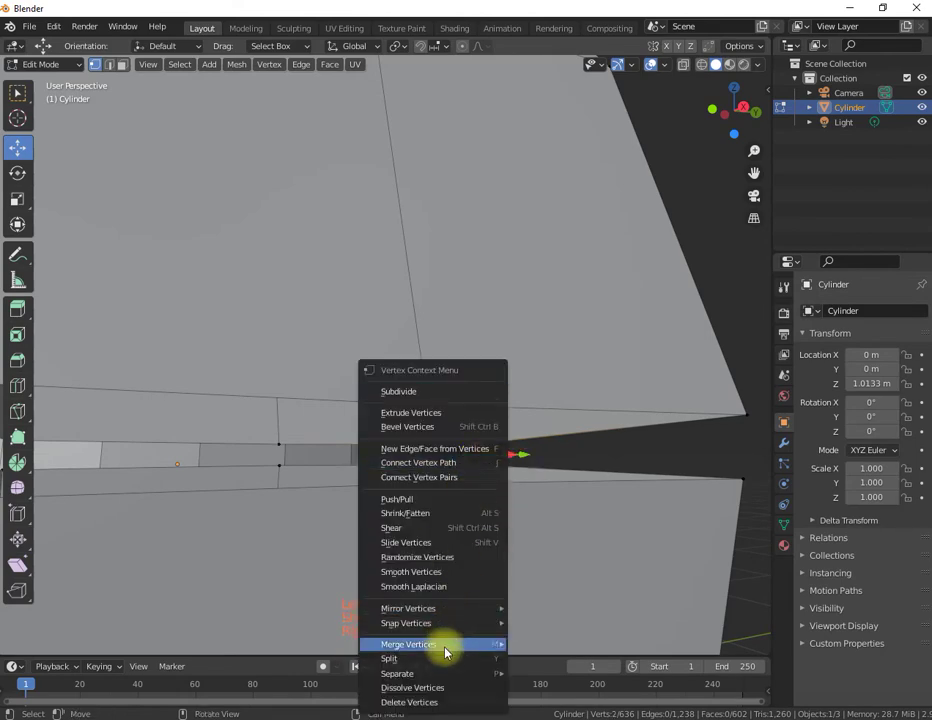
mouse_move(447, 645)
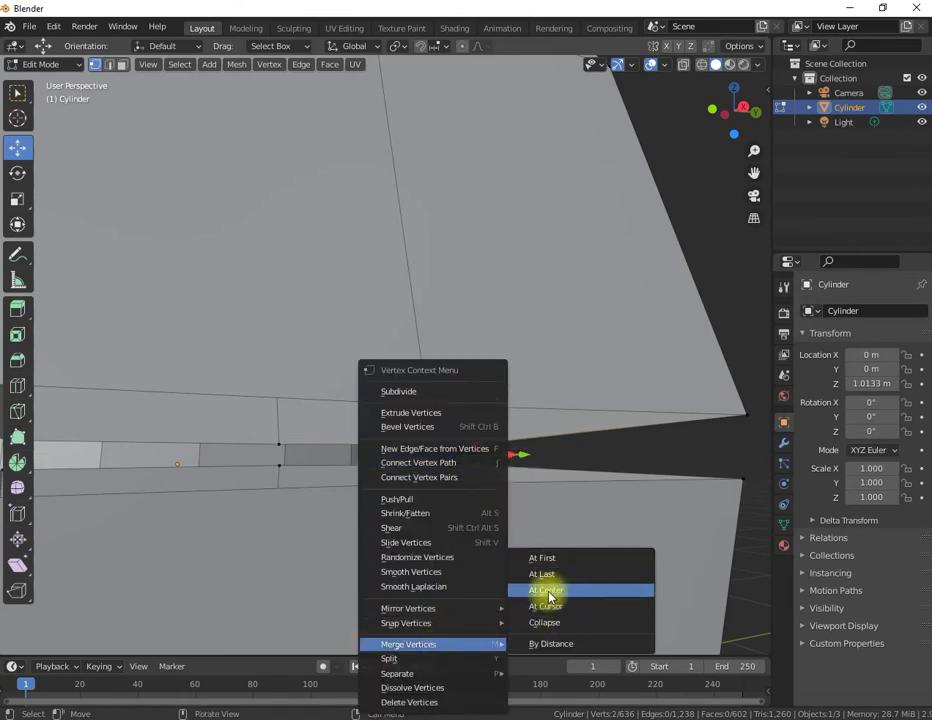
click(547, 590)
scroll(545, 472, up, 1)
scroll(551, 468, down, 3)
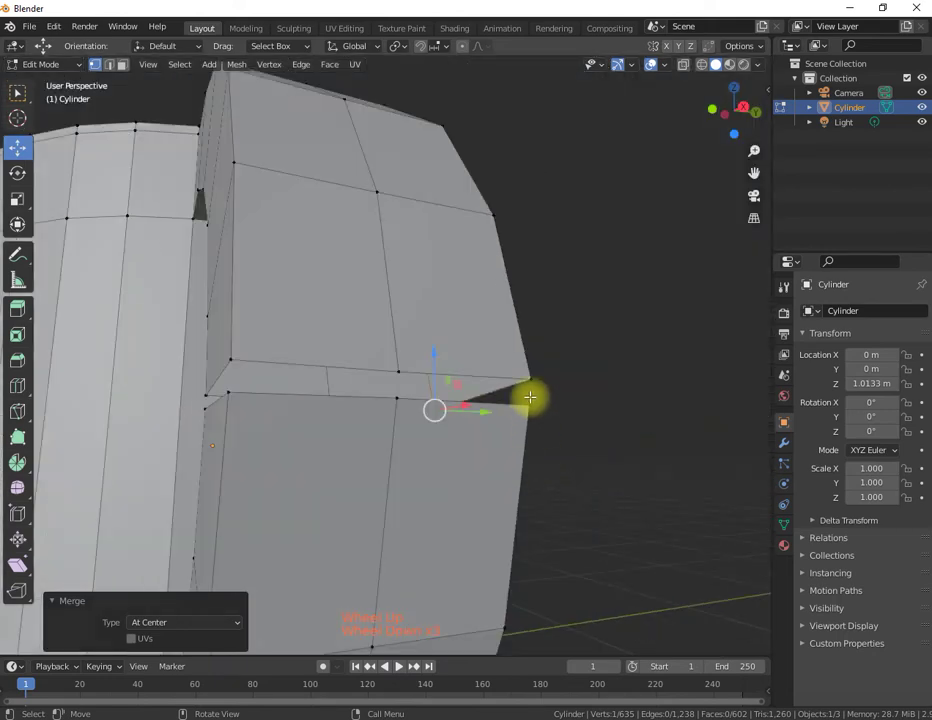
- Merge the gap's far outer corner vertices at center, and select the outer middle vertex pair
drag(557, 430, 522, 356)
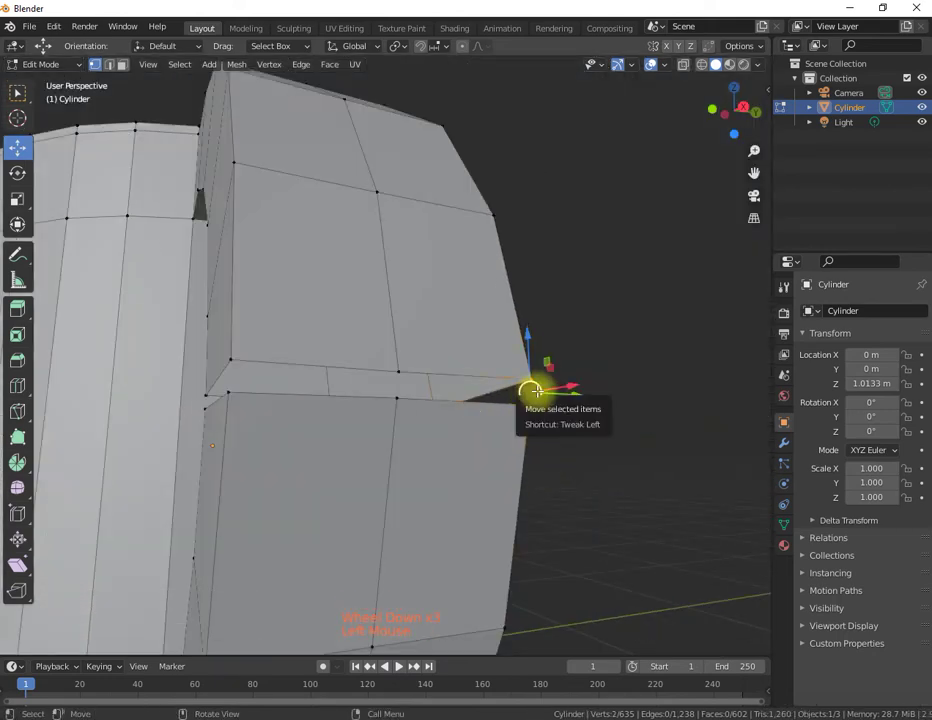
right_click(537, 395)
mouse_move(537, 393)
click(603, 389)
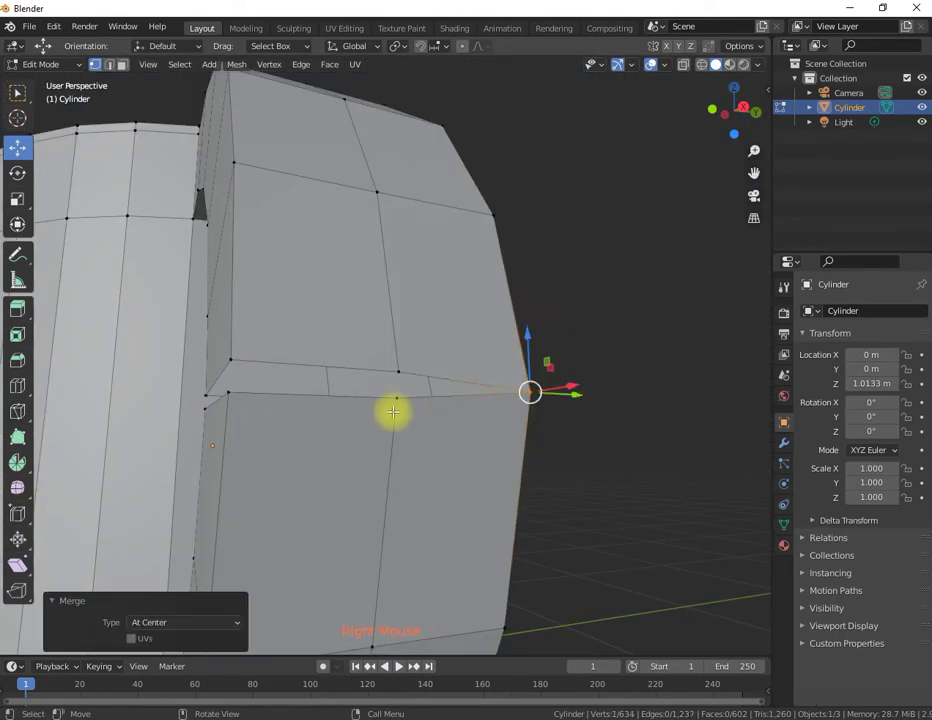
middle_drag(395, 410, 399, 416)
click(438, 399)
shift+click(434, 424)
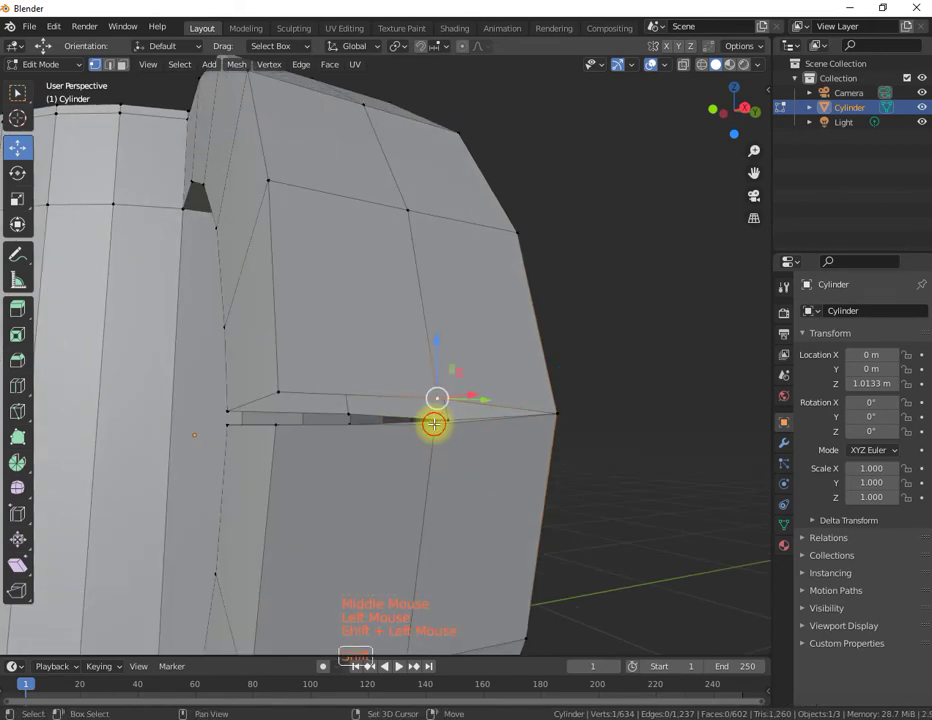
- Try to merge the outer middle vertex pair at the first selected vertex, and undo the merge
right_click(435, 412)
mouse_move(431, 416)
click(493, 416)
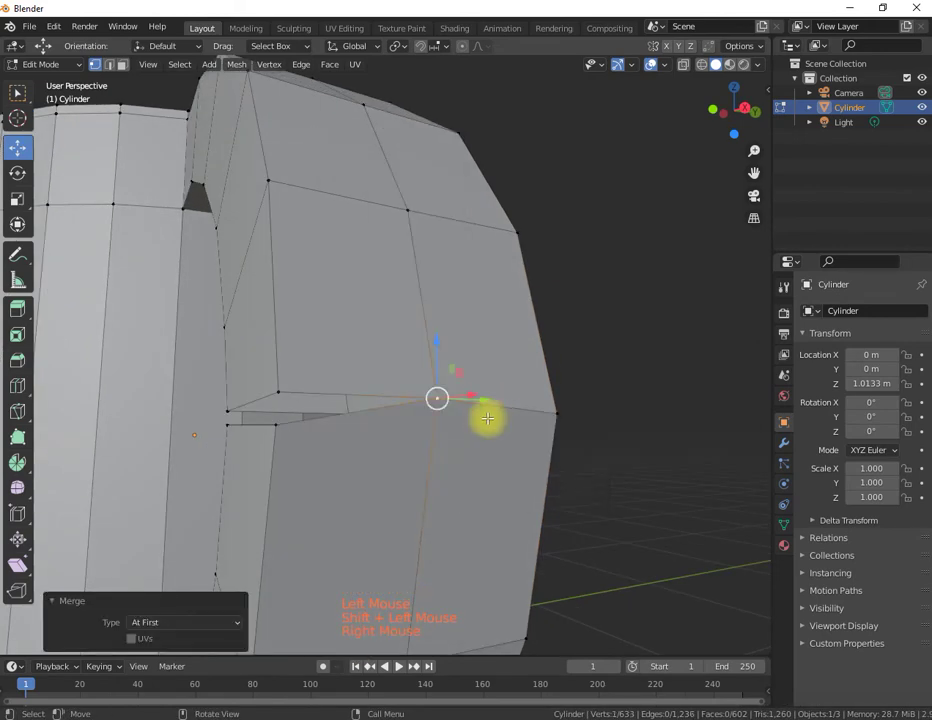
key(ctrl+z)
- Merge the gap's outer middle vertex pair and its inner middle vertex pair, each at center
right_click(443, 411)
mouse_move(443, 413)
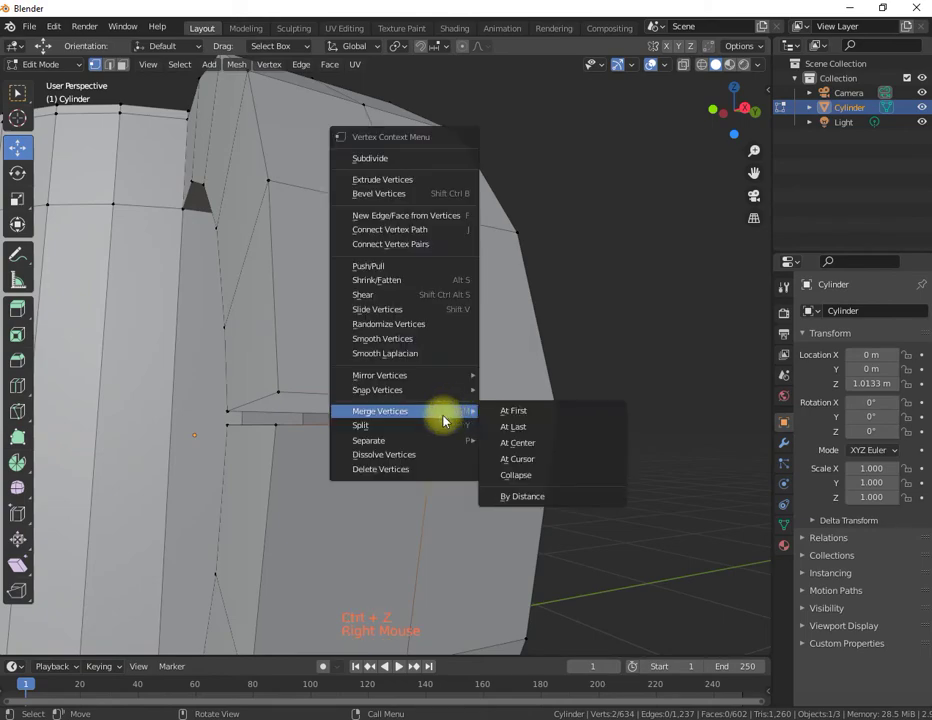
click(516, 442)
middle_drag(516, 442, 433, 468)
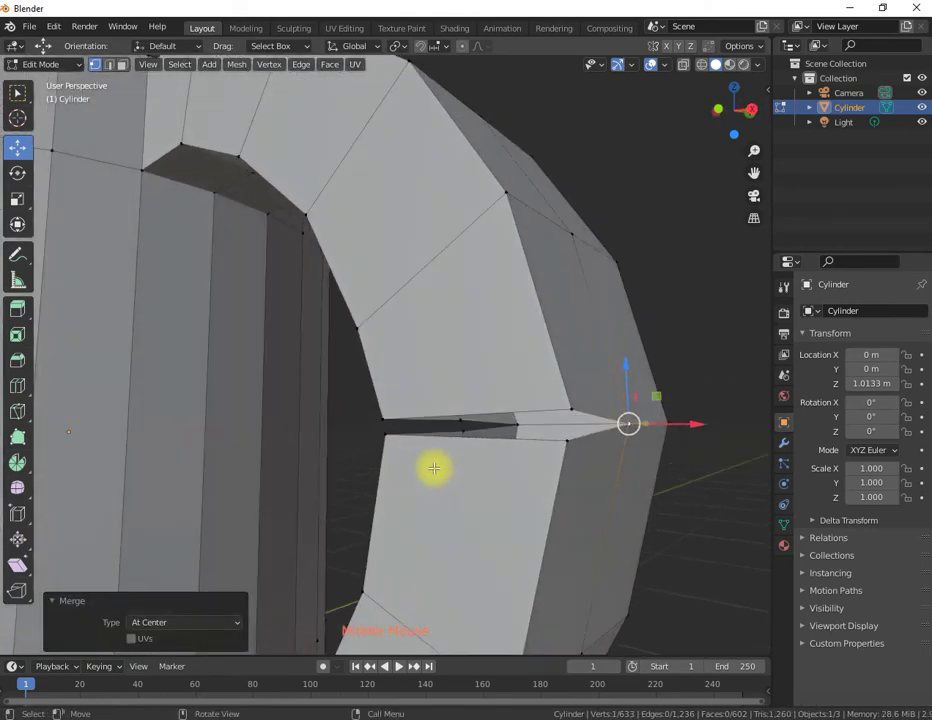
shift+click(460, 422)
right_click(462, 430)
mouse_move(464, 436)
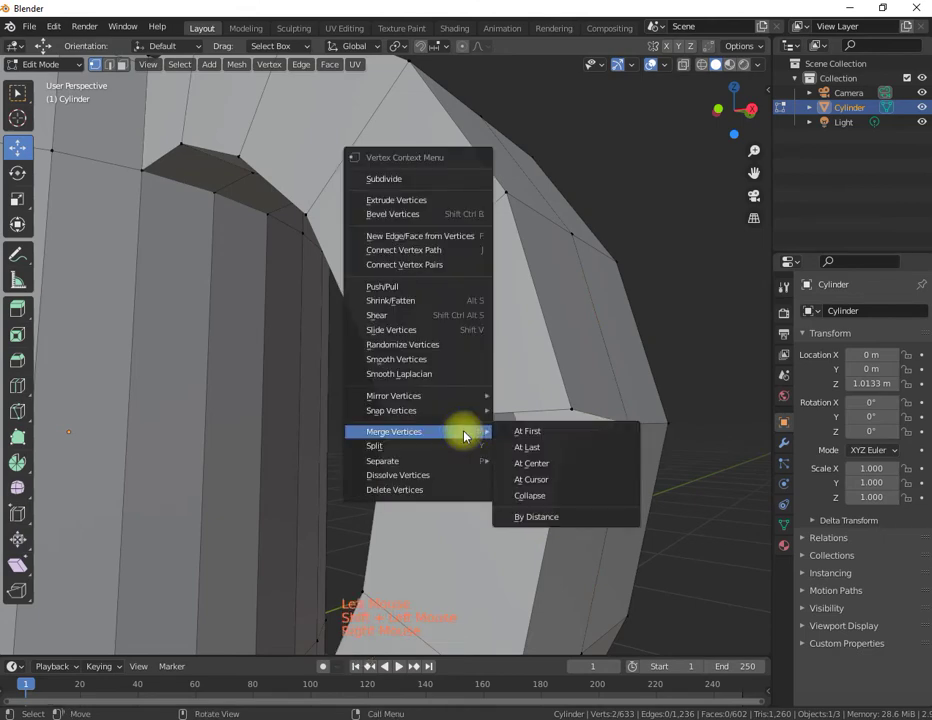
click(512, 461)
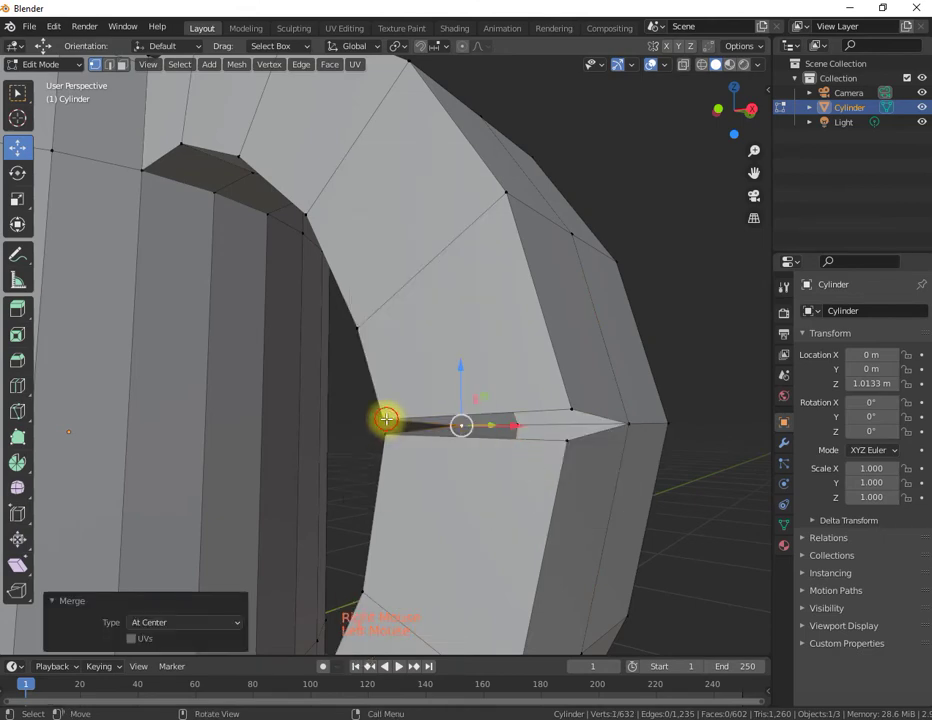
- Merge the gap's two remaining corner vertex pairs, inner and outer, at center and clear the selection
shift+click(383, 426)
right_click(386, 432)
mouse_move(387, 433)
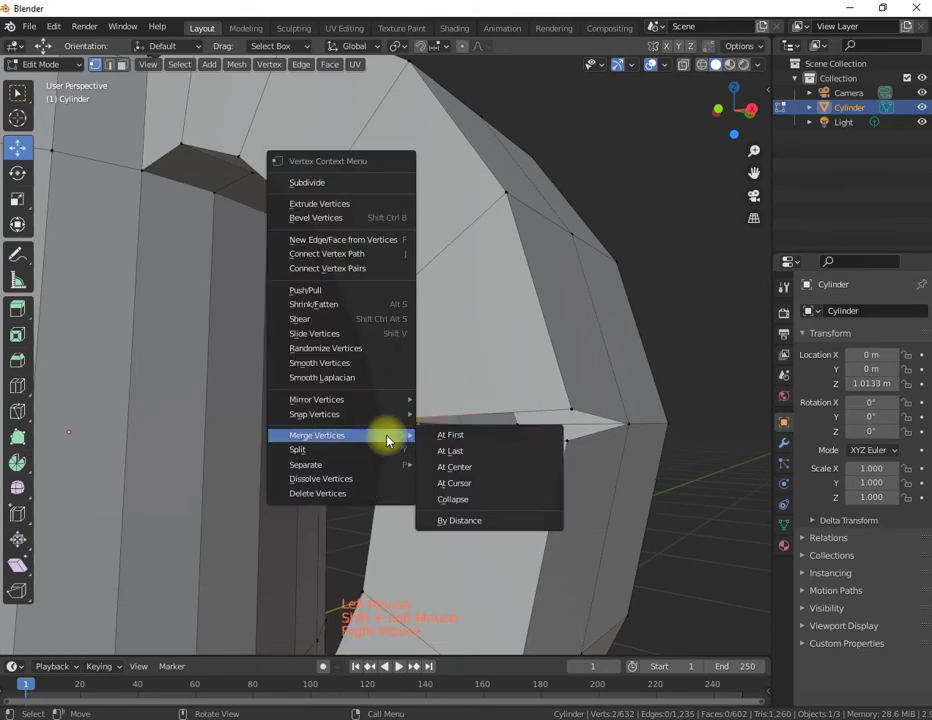
click(460, 467)
click(572, 410)
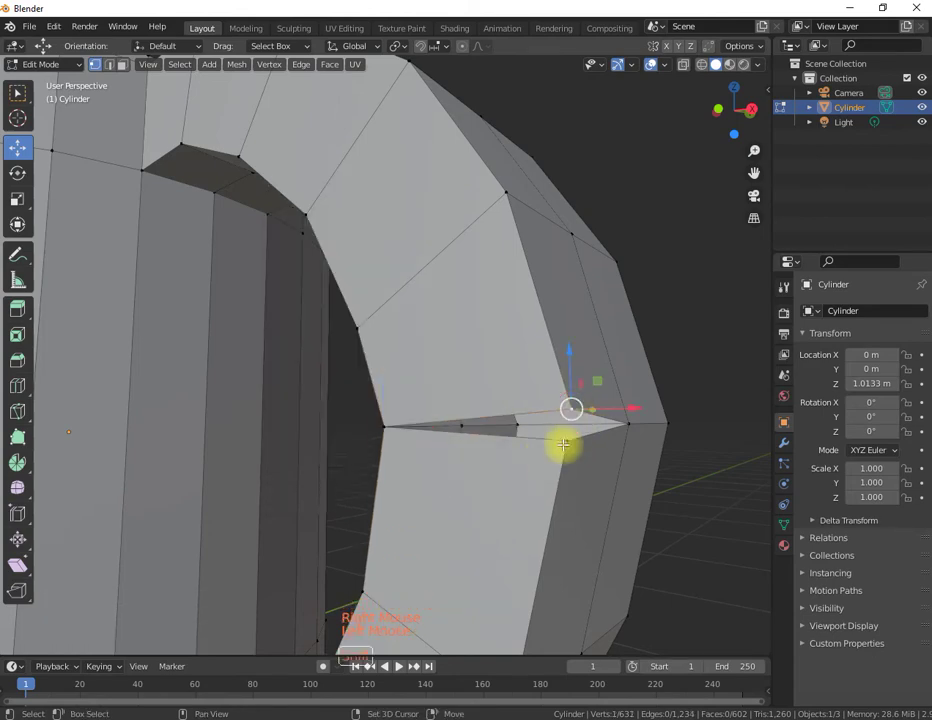
shift+click(567, 441)
right_click(565, 442)
mouse_move(562, 443)
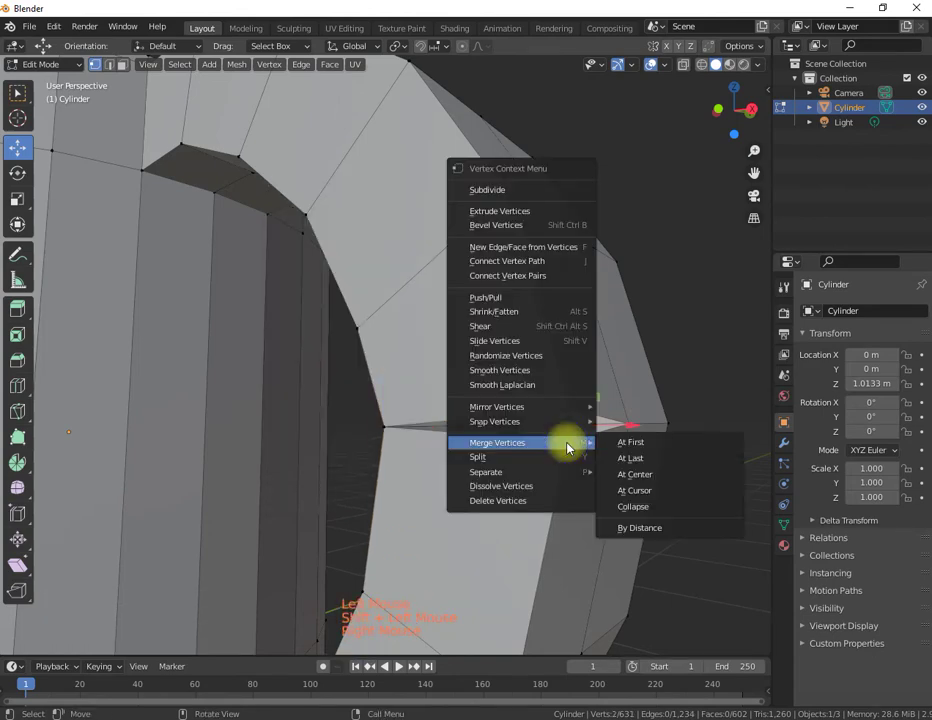
click(623, 474)
click(505, 366)
scroll(505, 367, down, 2)
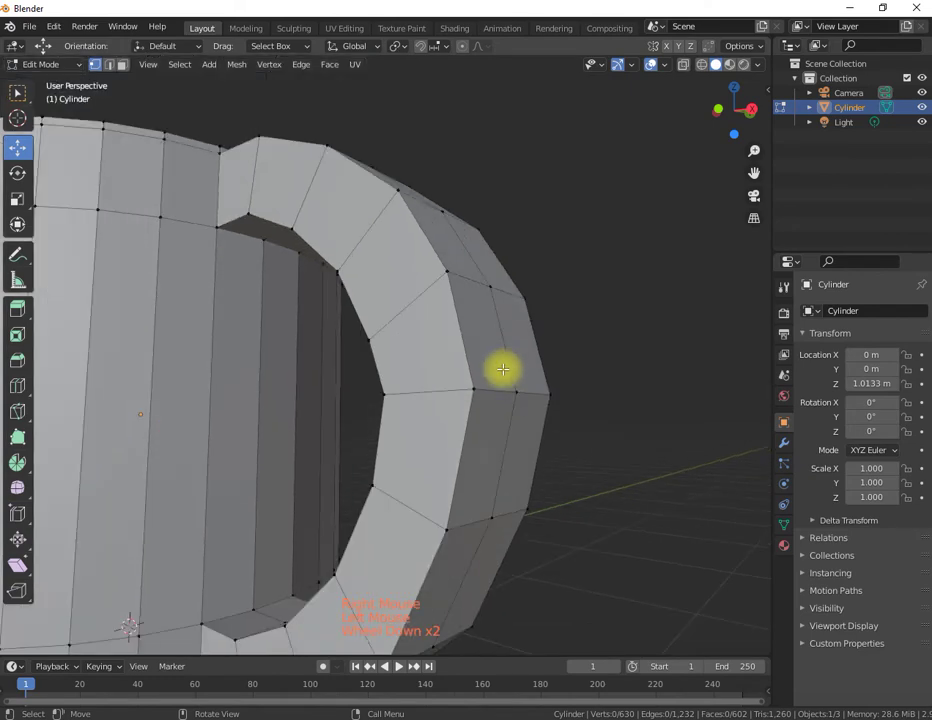
- In X-ray front view, pull the merged joint's inner and outer vertices and the outer vertices of the joint above toward the cup
key(KP_1)
scroll(503, 370, down, 1)
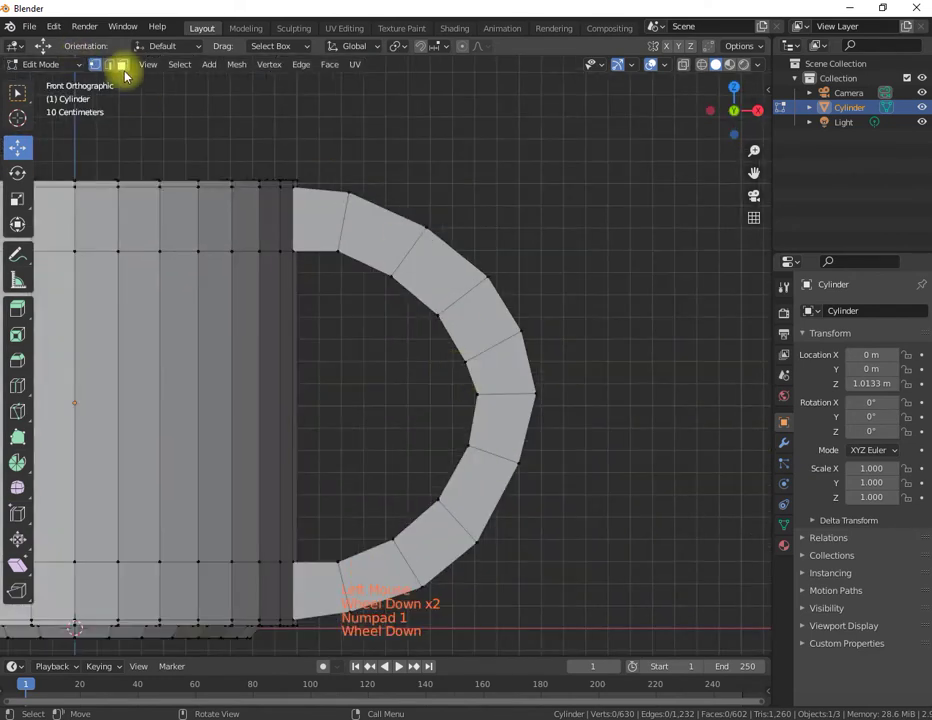
click(684, 65)
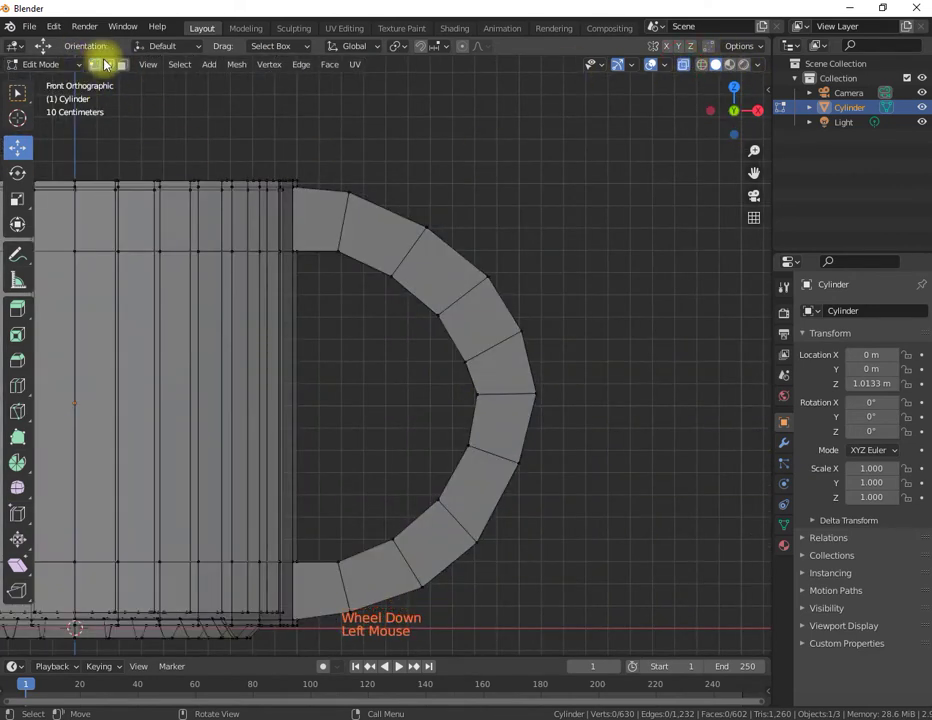
scroll(510, 397, up, 3)
drag(518, 410, 560, 437)
drag(568, 393, 562, 398)
click(630, 283)
drag(634, 281, 637, 295)
click(670, 405)
drag(670, 405, 647, 388)
scroll(441, 370, down, 3)
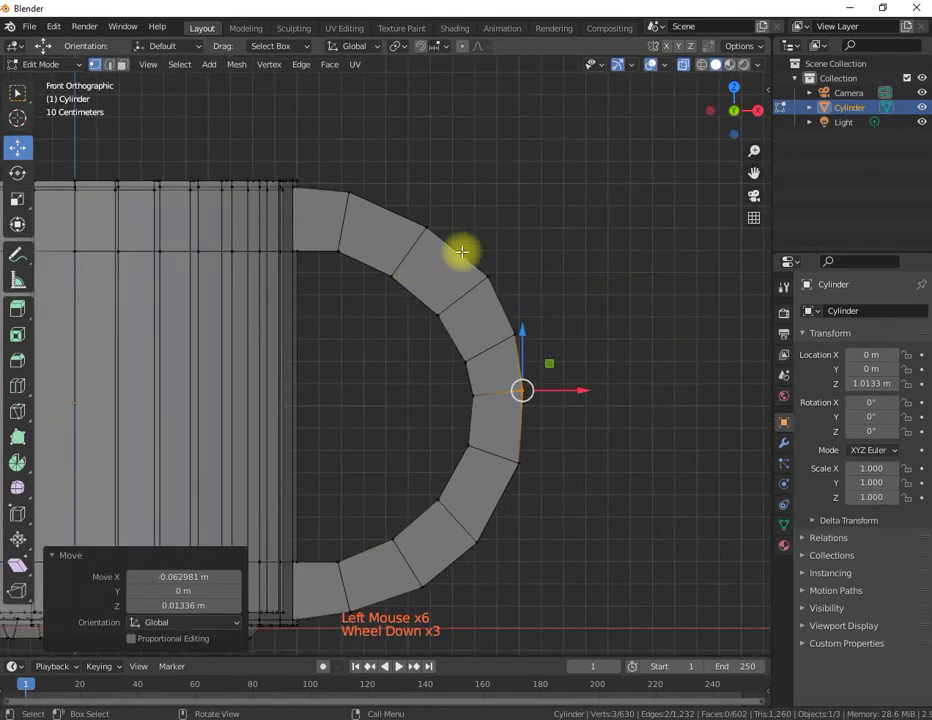
- Shift the upper arm's third-joint outer vertices inward, and nudge the lower arm's outer vertices at its second and third joints
click(507, 277)
drag(511, 254, 502, 258)
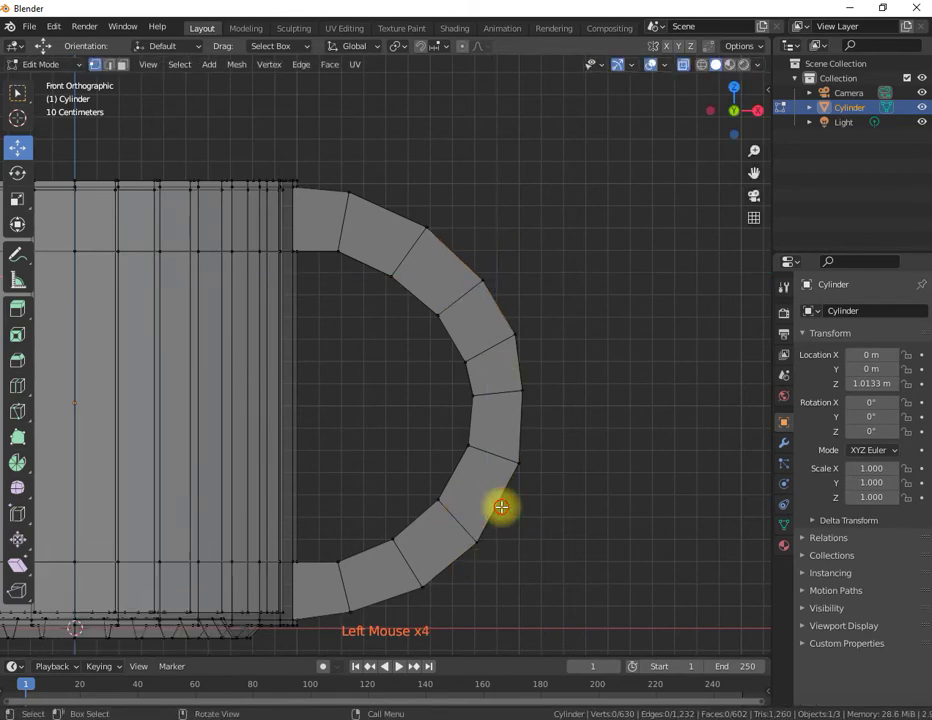
drag(476, 541, 500, 515)
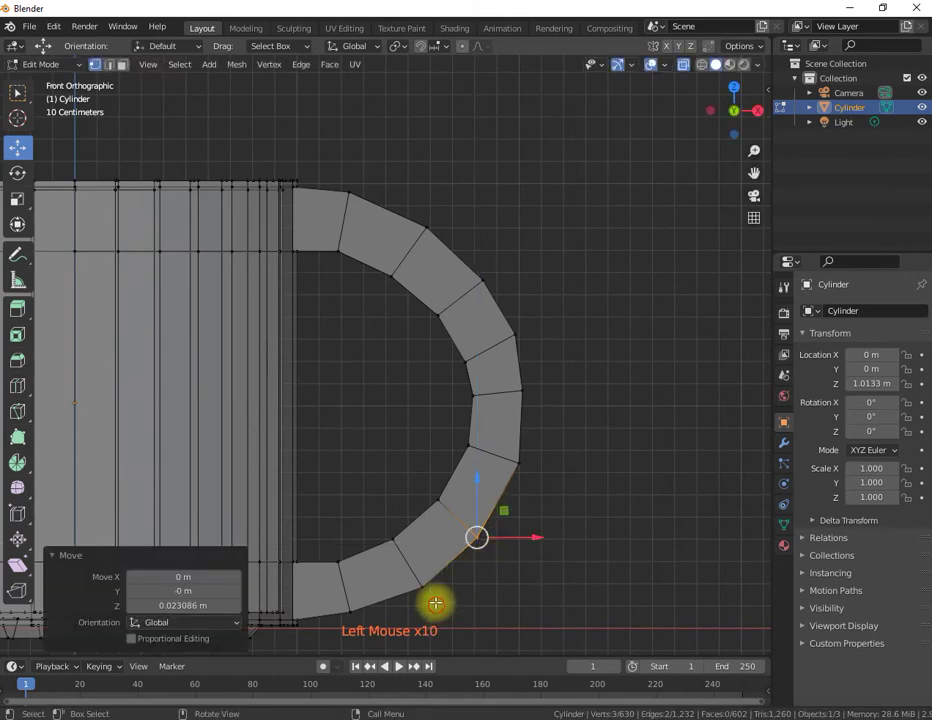
click(428, 590)
drag(453, 560, 452, 558)
- Adjust the upper arm's first-joint outer and inner vertices, and move its second-joint outer vertices slightly inward and down
click(355, 188)
drag(374, 162, 378, 175)
click(339, 242)
drag(362, 222, 368, 230)
scroll(358, 445, down, 1)
click(437, 266)
drag(437, 225, 434, 231)
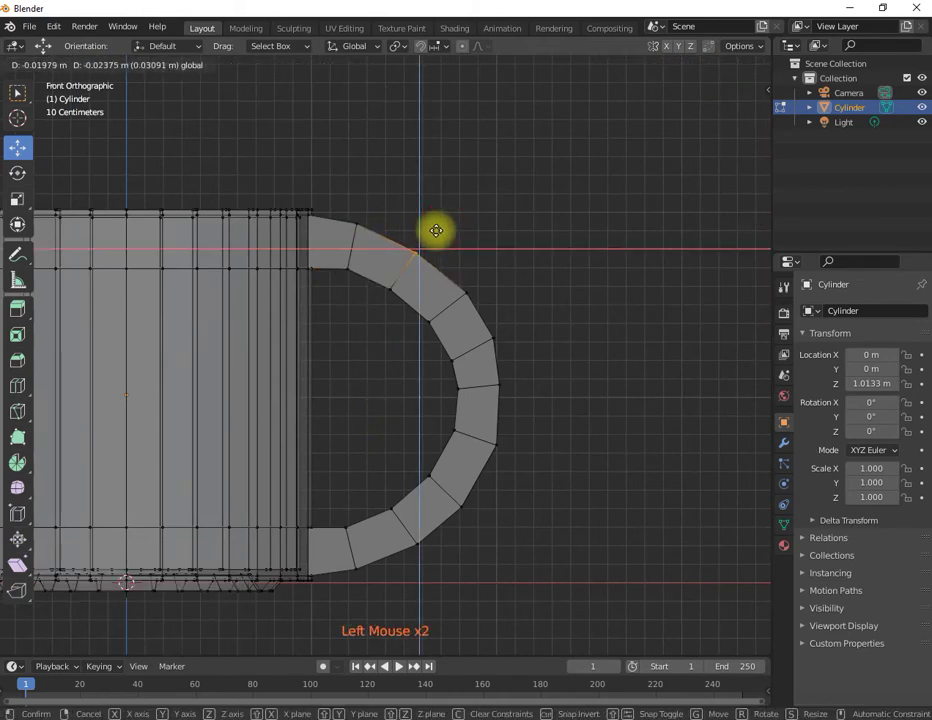
drag(436, 231, 437, 232)
- Fine-tune the handle's outer vertices at the upper third joint, the merged joint and the joint just below it
click(494, 271)
drag(492, 268, 488, 265)
click(518, 387)
drag(527, 358, 528, 366)
click(499, 447)
drag(541, 424, 521, 422)
- Switch the cup to Object Mode and turn off X-ray
scroll(426, 391, down, 2)
middle_drag(426, 391, 353, 398)
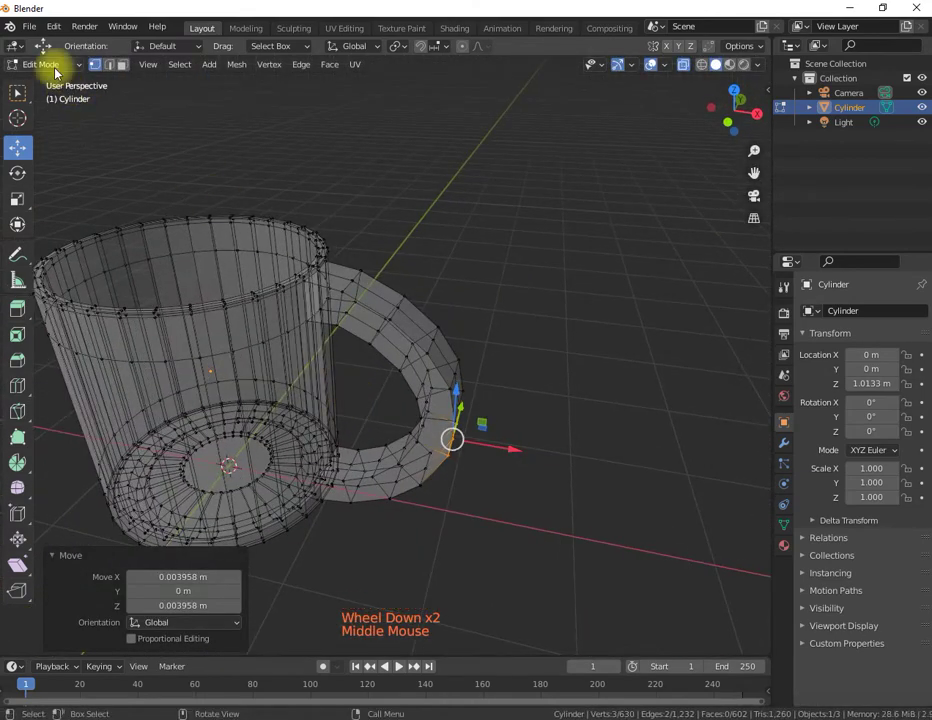
click(40, 64)
click(42, 77)
middle_drag(428, 260, 400, 230)
click(683, 64)
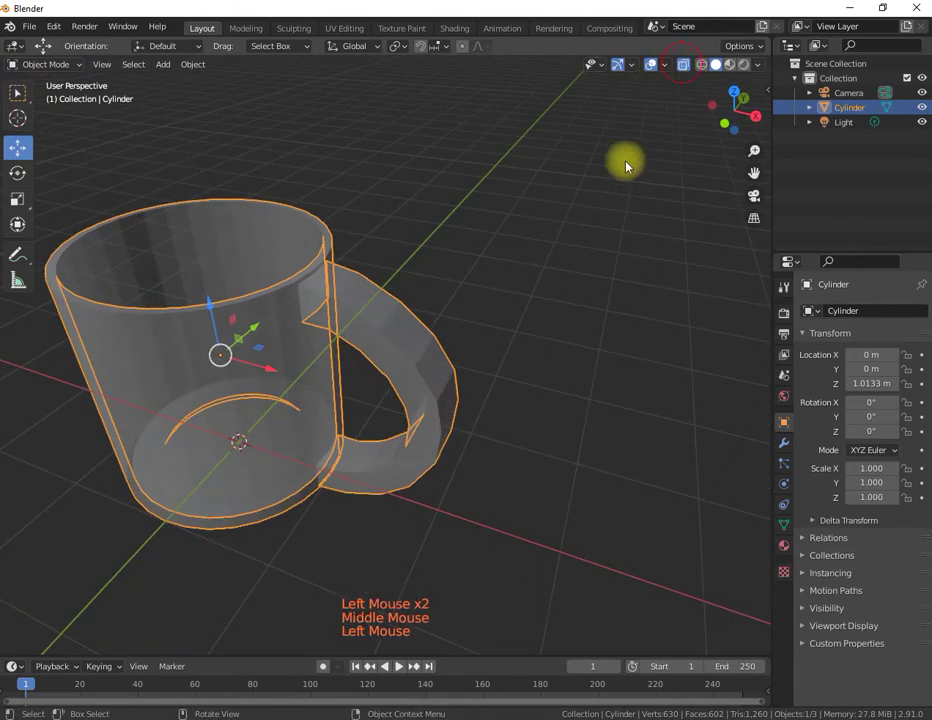
click(683, 66)
- Examine the shape of the cup and its joined handle from several angles
middle_drag(460, 320, 514, 343)
scroll(391, 329, down, 2)
scroll(391, 329, up, 1)
scroll(383, 366, down, 3)
middle_drag(383, 366, 403, 343)
scroll(277, 391, up, 1)
middle_drag(277, 391, 743, 316)
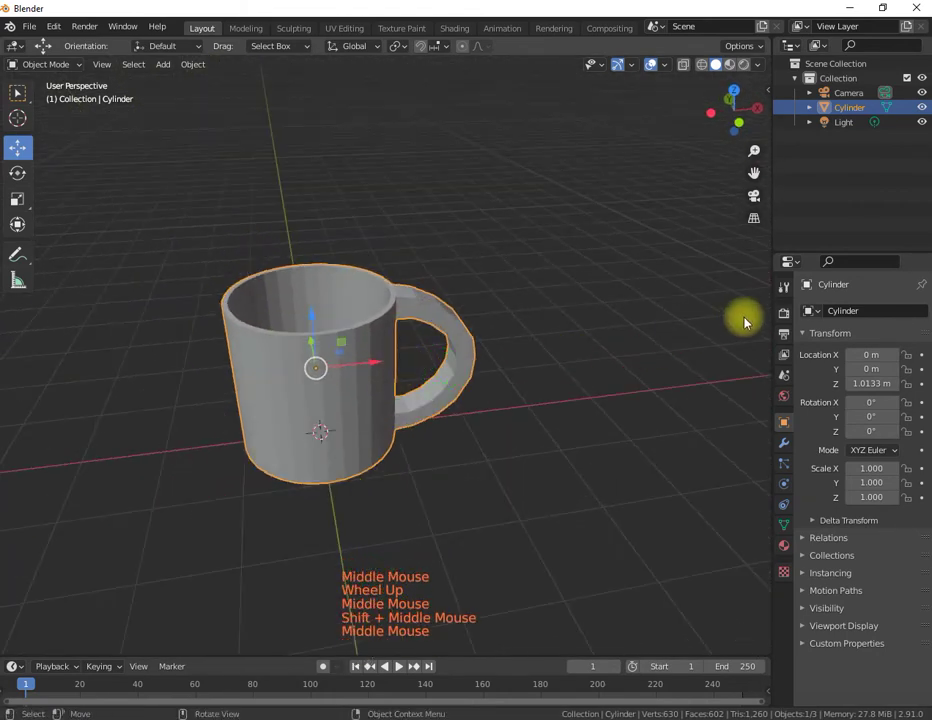
- Add a Subdivision Surface modifier to the cup, deselect it and check the smoothed handle joints
click(343, 331)
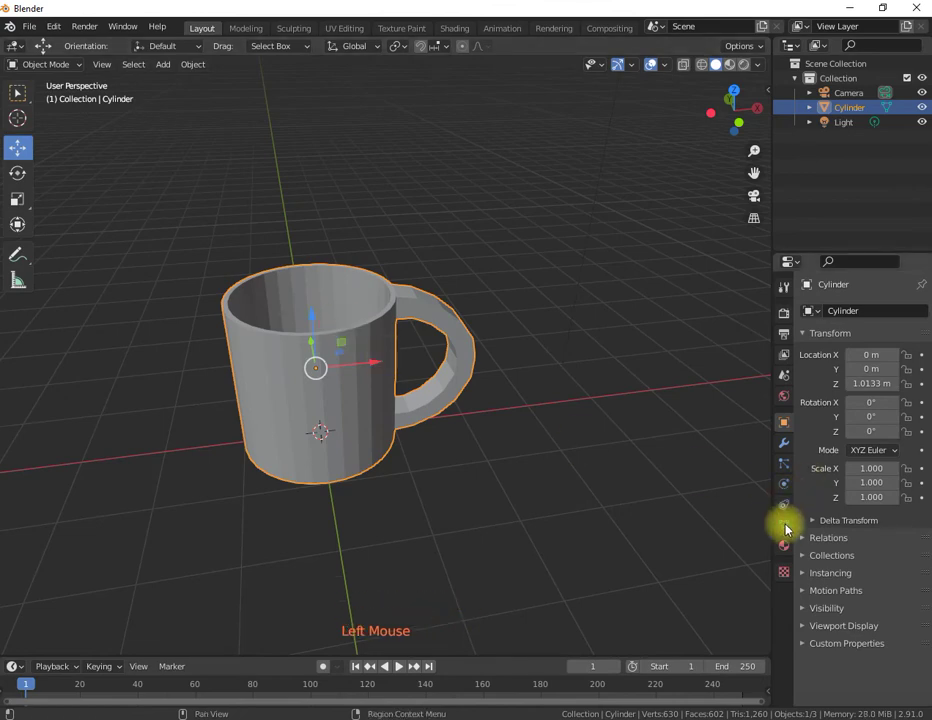
click(787, 449)
click(848, 312)
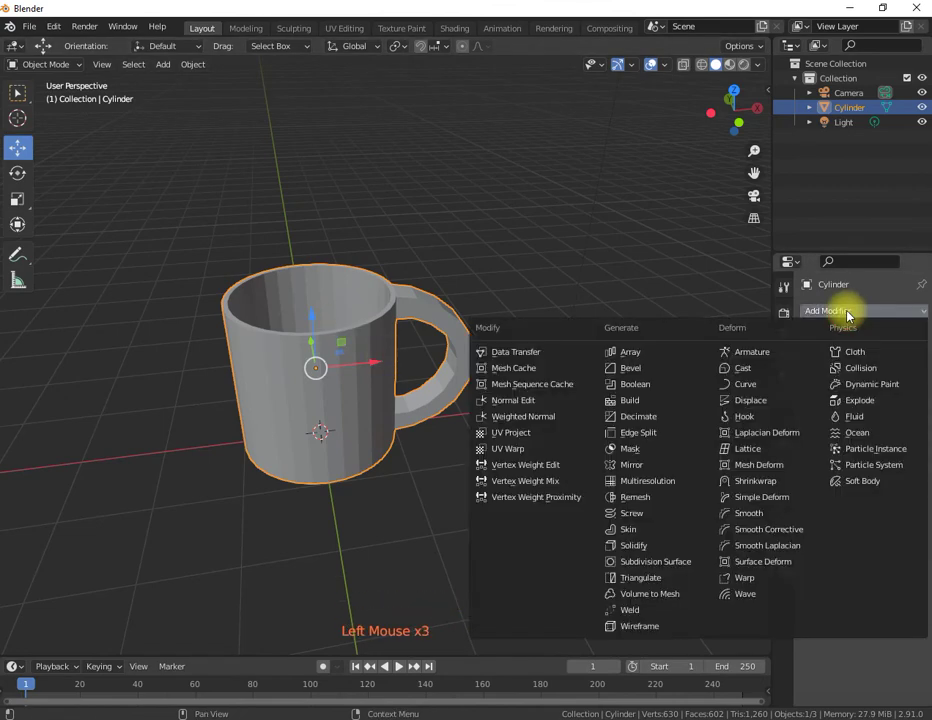
click(660, 560)
click(443, 460)
middle_drag(443, 460, 383, 364)
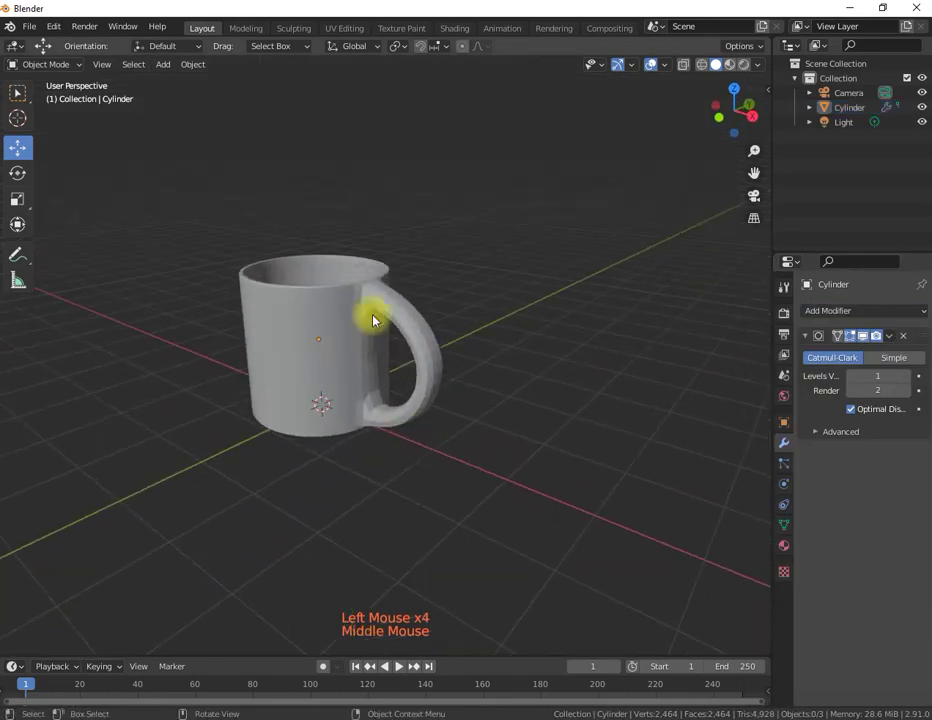
scroll(364, 302, up, 2)
shift+middle_drag(364, 302, 426, 354)
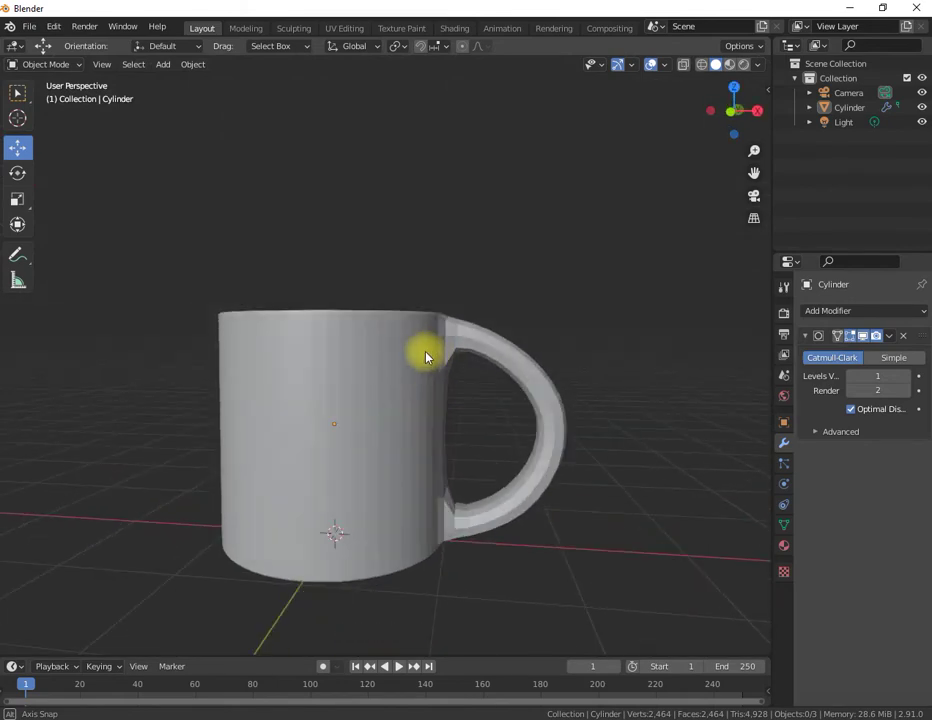
- Hide the Subdivision Surface modifier in the viewport and turn on X-ray in front view
click(864, 337)
key(KP_1)
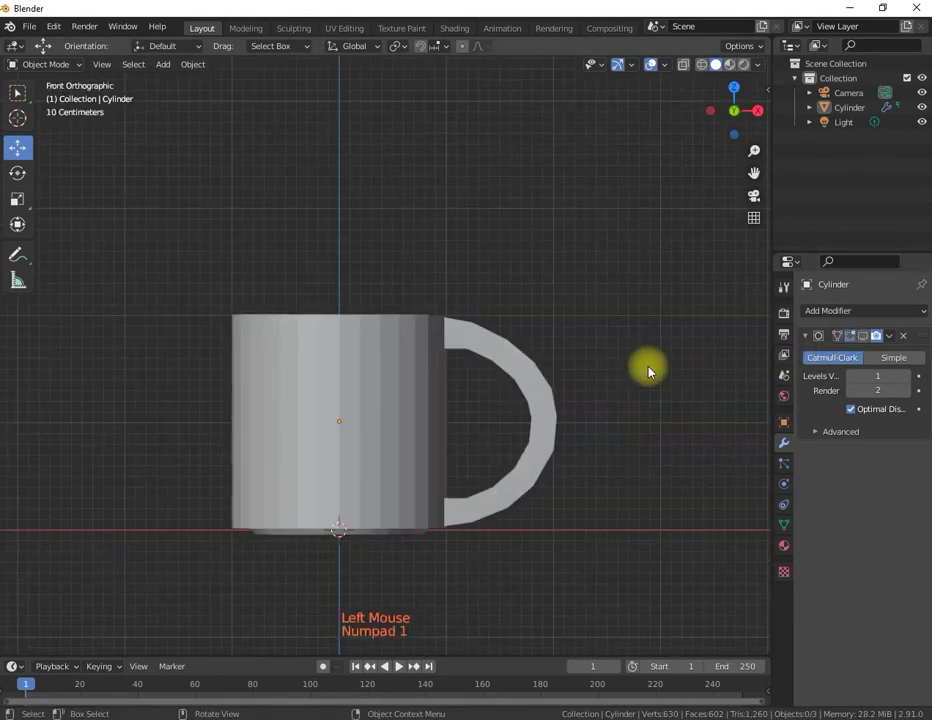
click(684, 65)
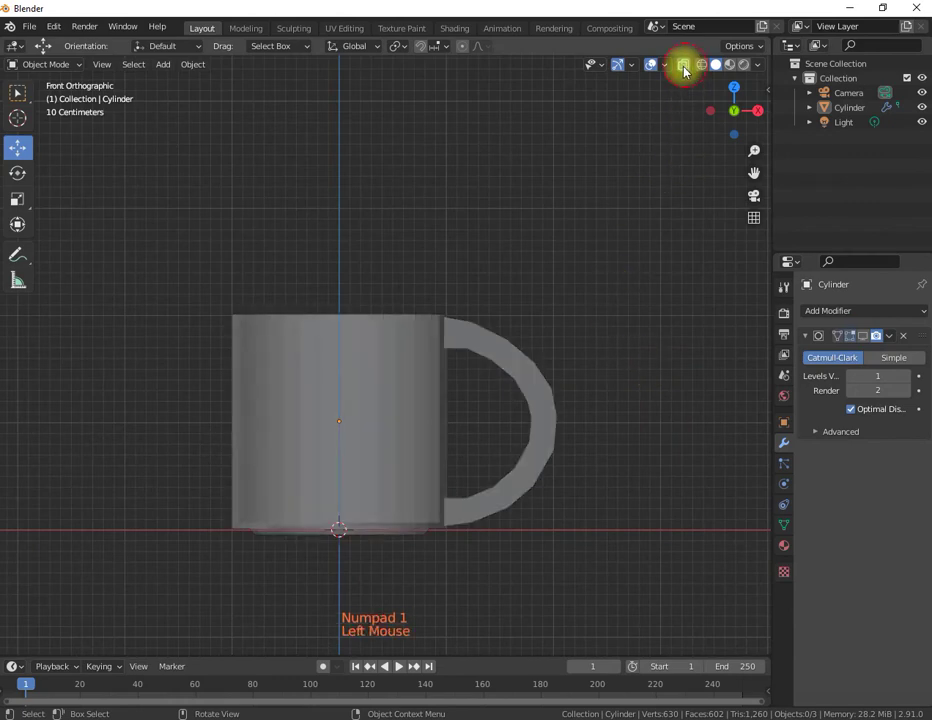
- In Edit Mode, reposition the outer and inner vertices of the upper handle section beside the cup to round its curve
click(50, 64)
click(41, 98)
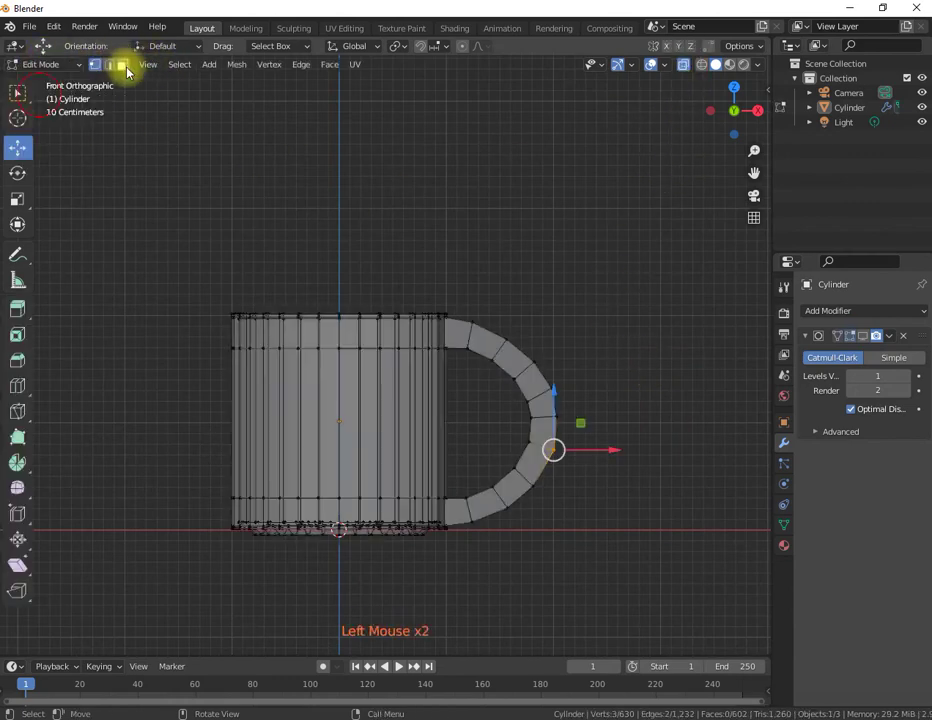
scroll(474, 306, up, 1)
shift+scroll(474, 306, up, 1)
shift+middle_drag(474, 306, 425, 288)
scroll(445, 360, down, 1)
scroll(464, 374, up, 1)
scroll(425, 288, up, 2)
shift+scroll(401, 198, up, 1)
scroll(401, 198, down, 1)
shift+scroll(401, 200, up, 1)
shift+middle_drag(401, 200, 416, 150)
scroll(389, 212, up, 1)
scroll(366, 223, up, 3)
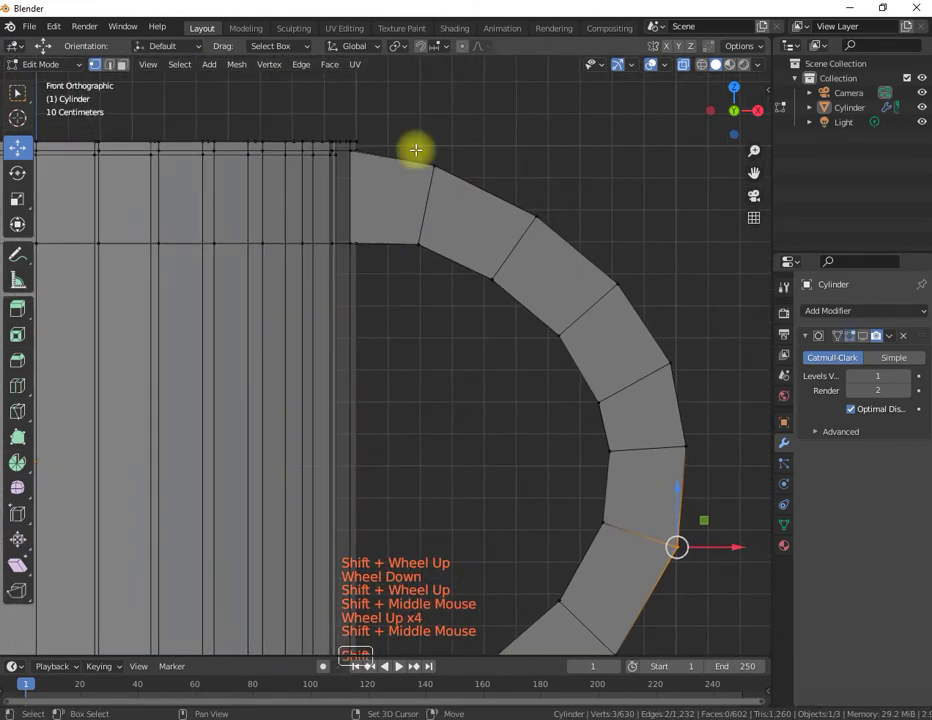
drag(409, 144, 475, 162)
drag(512, 200, 547, 181)
drag(416, 237, 440, 223)
click(442, 224)
- Raise the lower handle's vertices beside the cup slightly along Z, moving the inner ones by about 0.007 m
shift+middle_drag(443, 335, 425, 530)
click(425, 530)
drag(427, 494, 427, 486)
click(476, 443)
click(483, 483)
drag(487, 448, 484, 441)
scroll(460, 300, down, 2)
middle_drag(460, 279, 379, 322)
scroll(430, 322, up, 1)
scroll(454, 322, down, 1)
scroll(445, 315, down, 5)
middle_drag(433, 308, 531, 297)
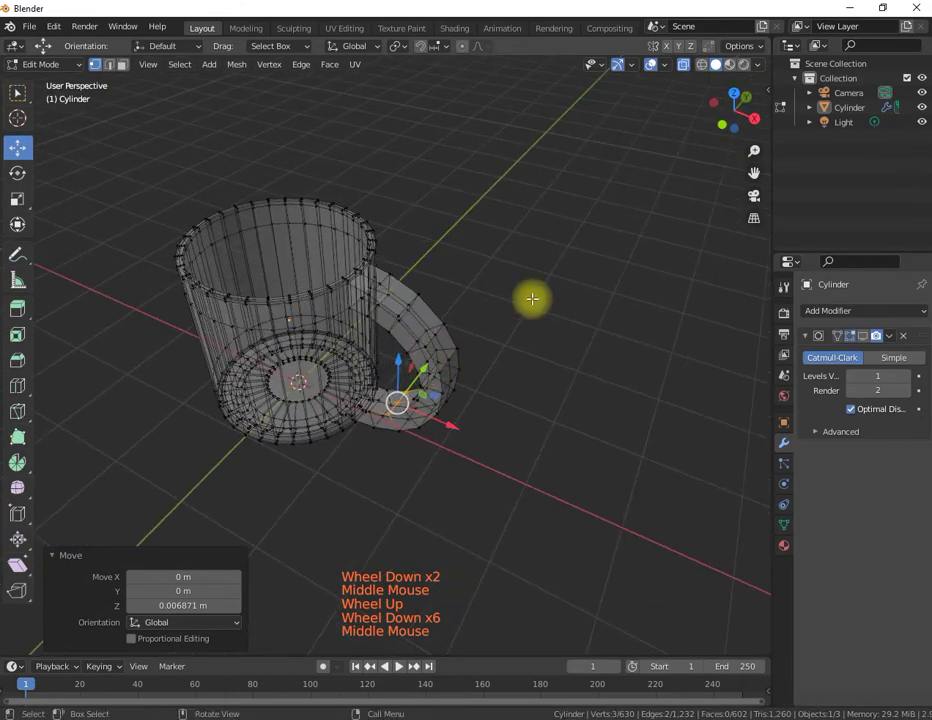
- Turn off X-ray, return to Object Mode and show the Subdivision Surface modifier in the viewport again
click(684, 70)
click(607, 225)
middle_drag(562, 254, 450, 270)
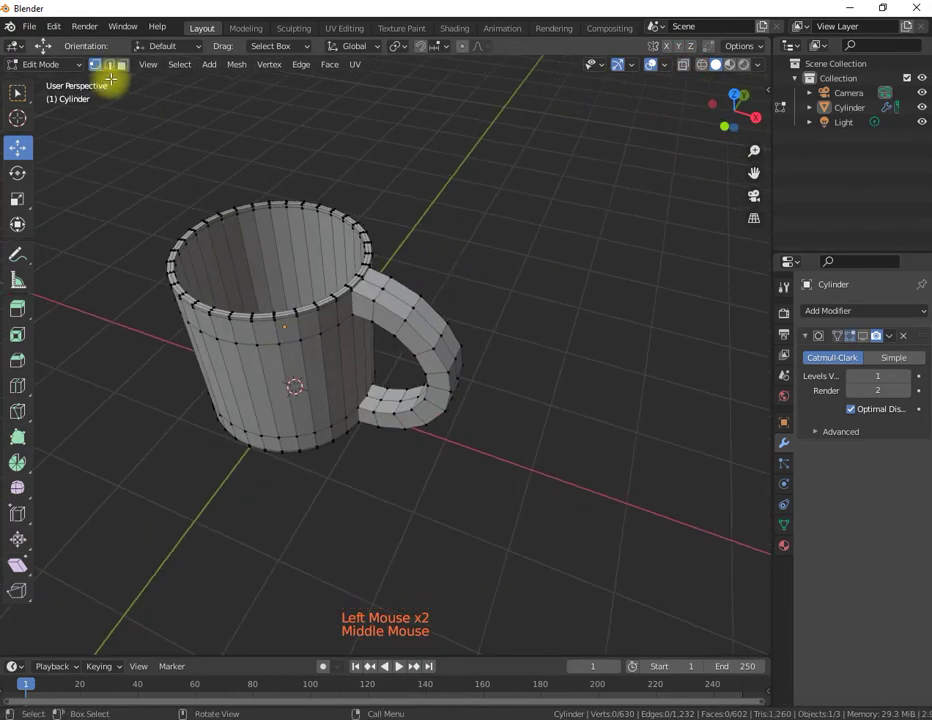
drag(64, 70, 40, 78)
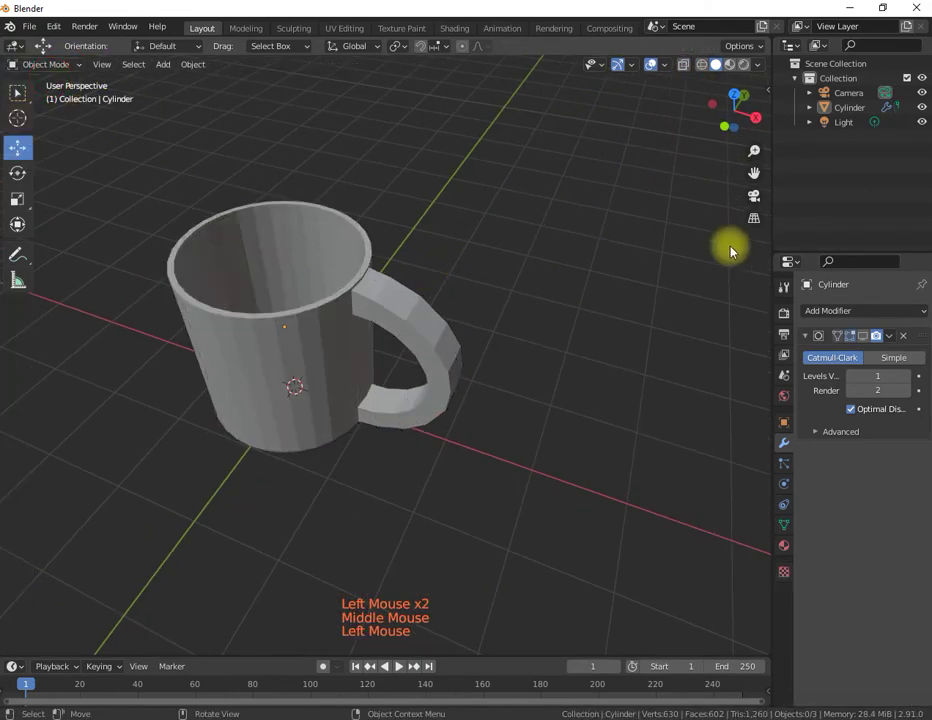
click(864, 338)
click(864, 340)
middle_drag(506, 368, 268, 266)
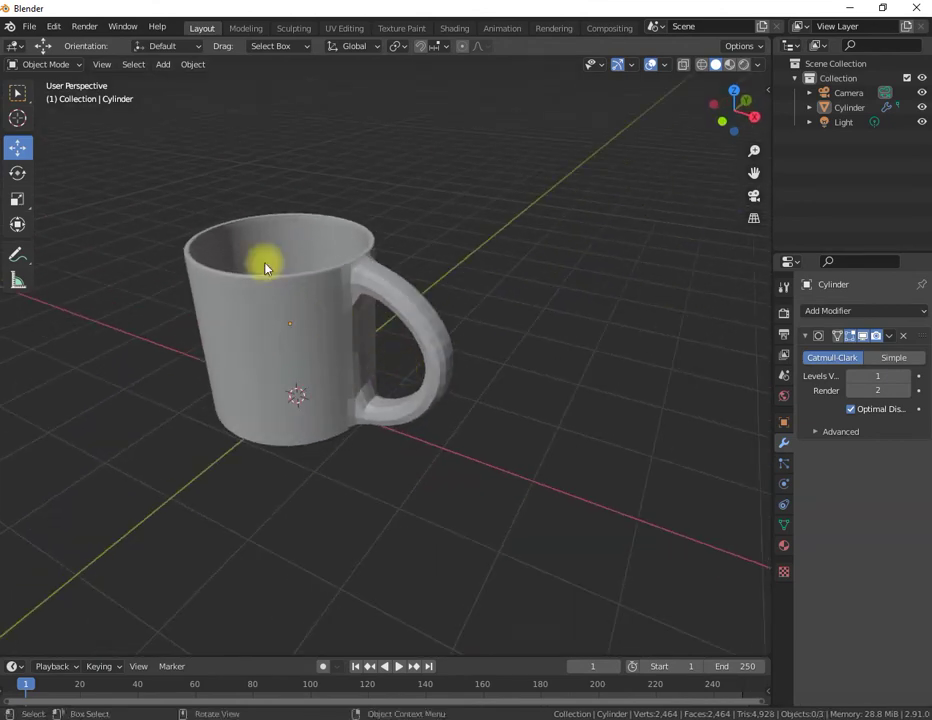
- Apply Shade Smooth to all of the cup's faces in Edit Mode, leaving nothing selected
click(42, 64)
click(45, 95)
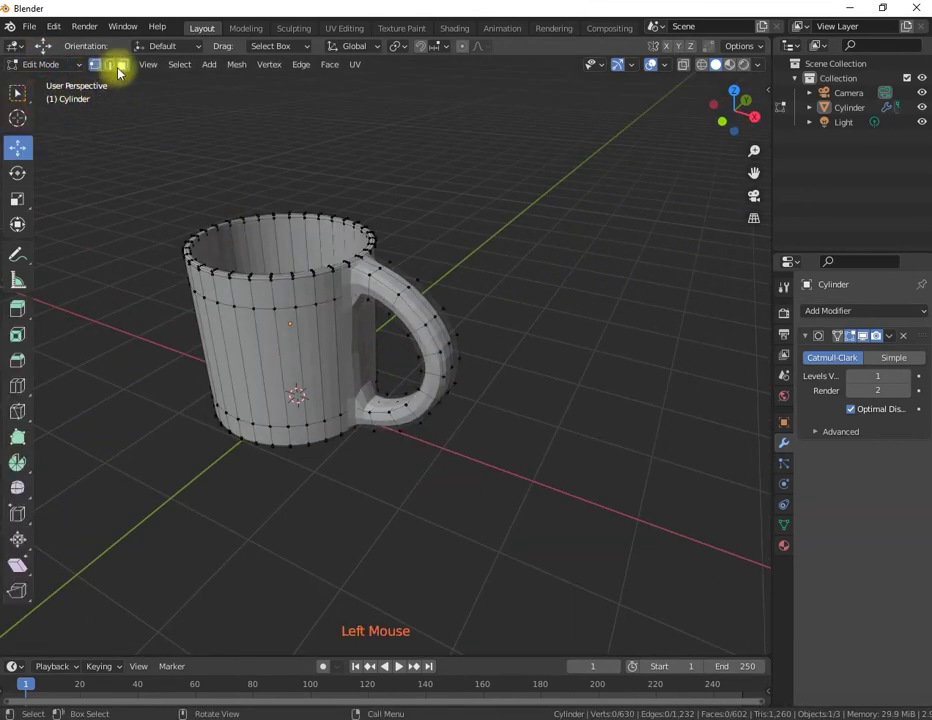
key(a)
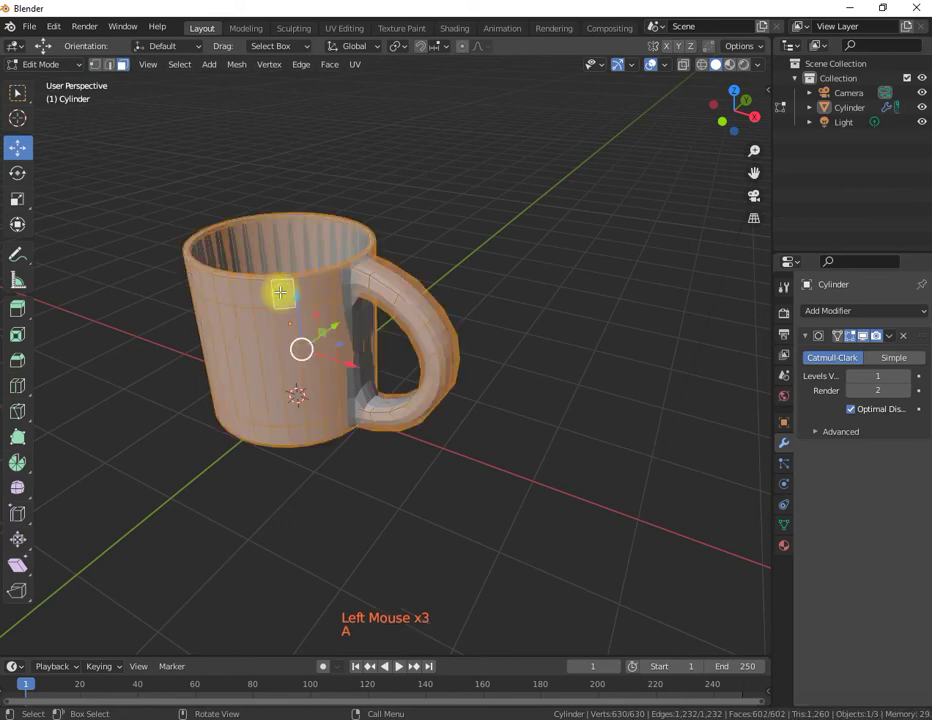
right_click(278, 294)
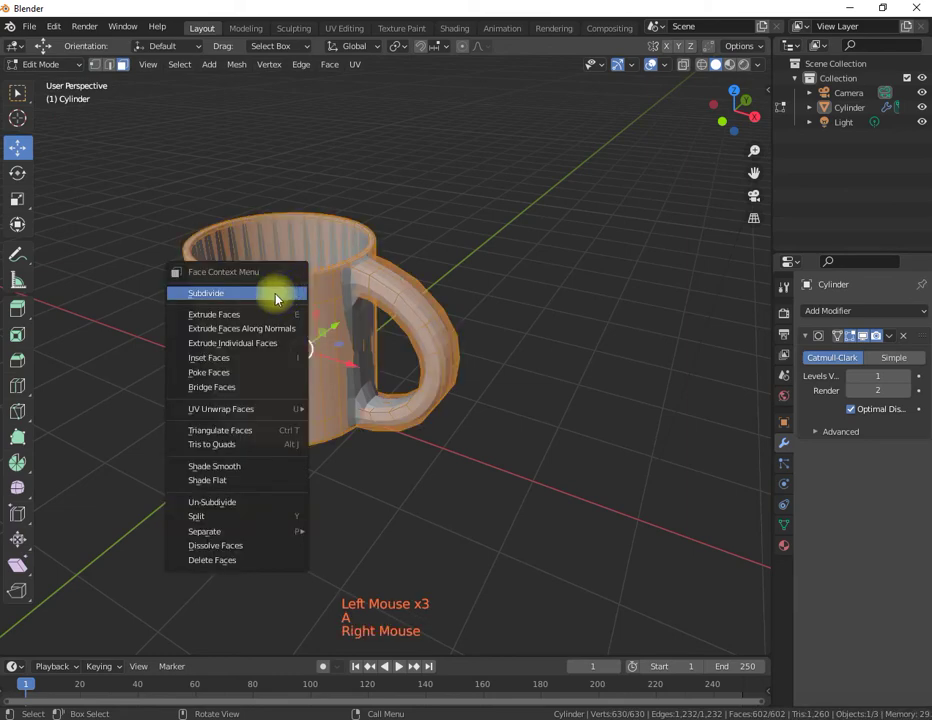
click(232, 472)
click(404, 493)
middle_drag(322, 395, 395, 405)
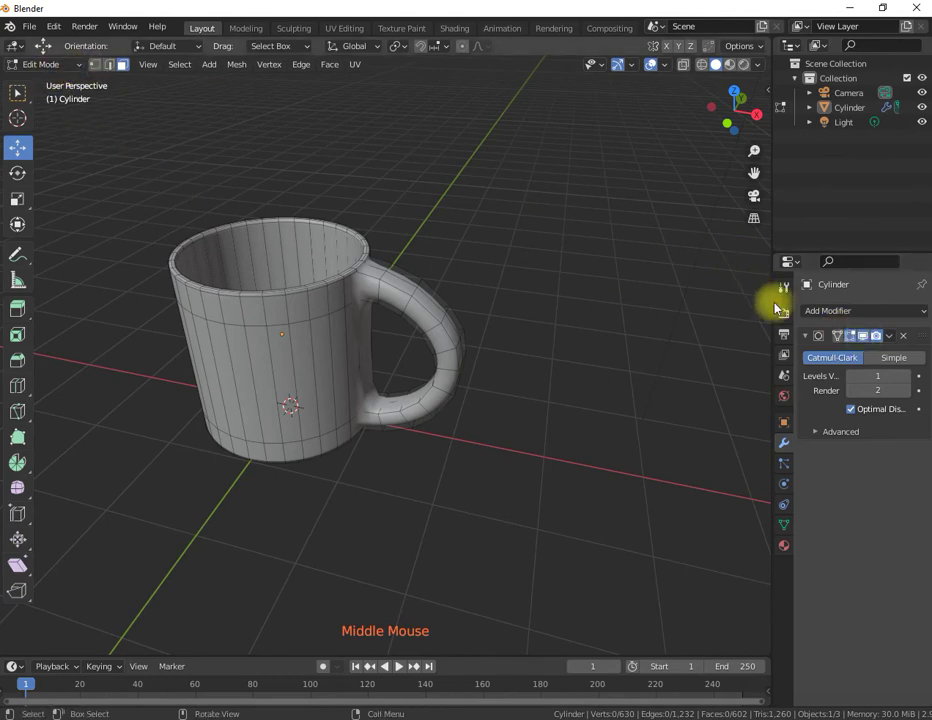
- Enable the Subdivision Surface modifier's On Cage display and check the smooth-shaded cup in Object Mode
click(843, 337)
click(38, 64)
click(47, 81)
middle_drag(364, 160, 488, 300)
scroll(450, 312, up, 2)
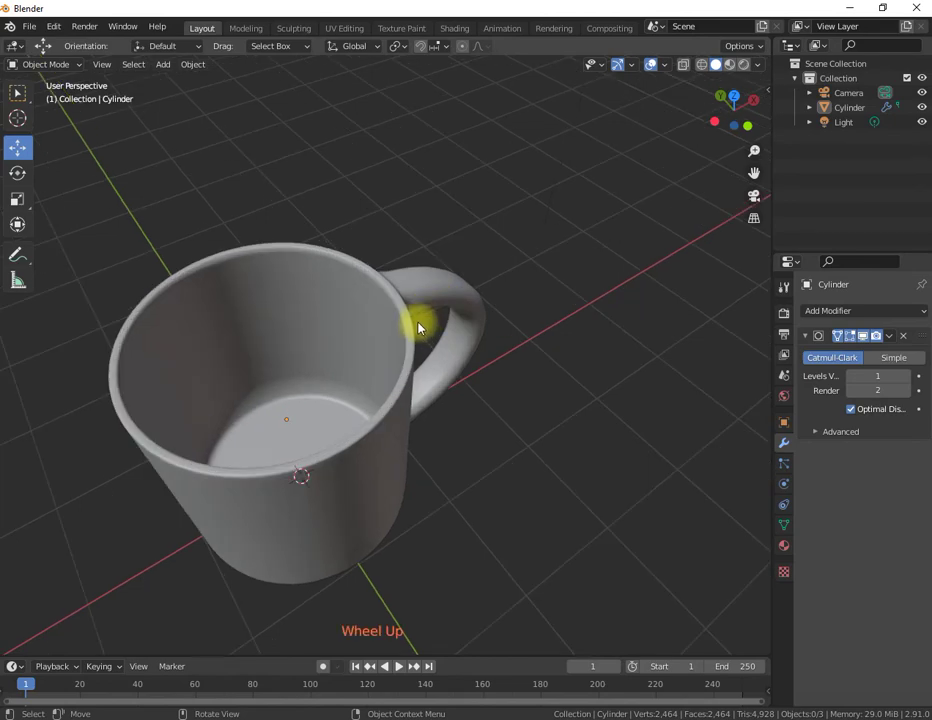
middle_drag(405, 246, 401, 360)
scroll(395, 333, down, 2)
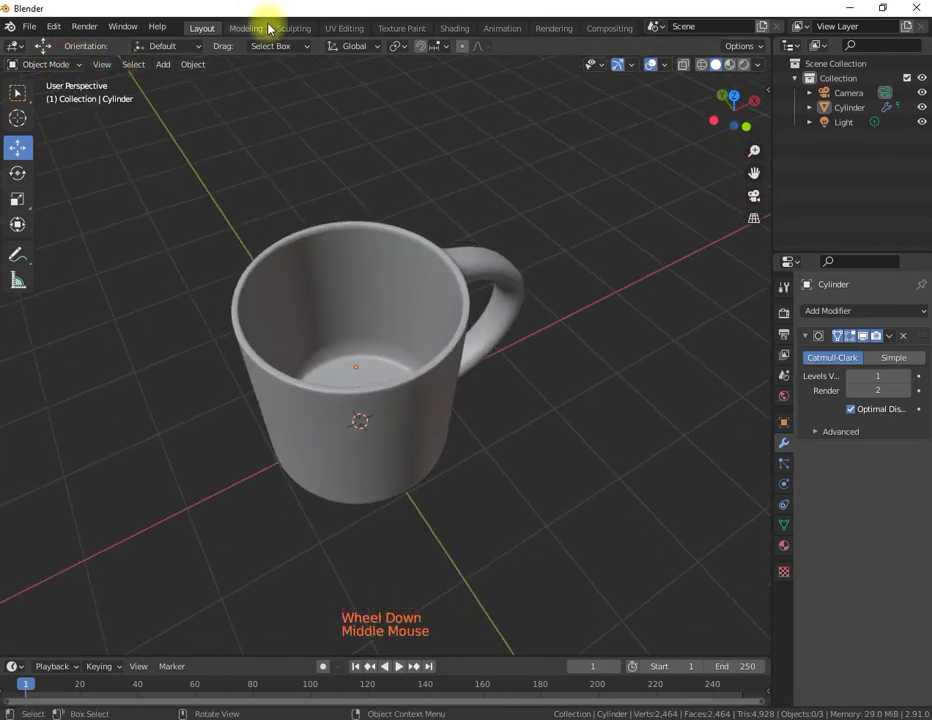
- Switch to the UV Editing workspace and widen the 3D viewport to show the whole cup beside the UV area
click(347, 31)
scroll(526, 327, up, 3)
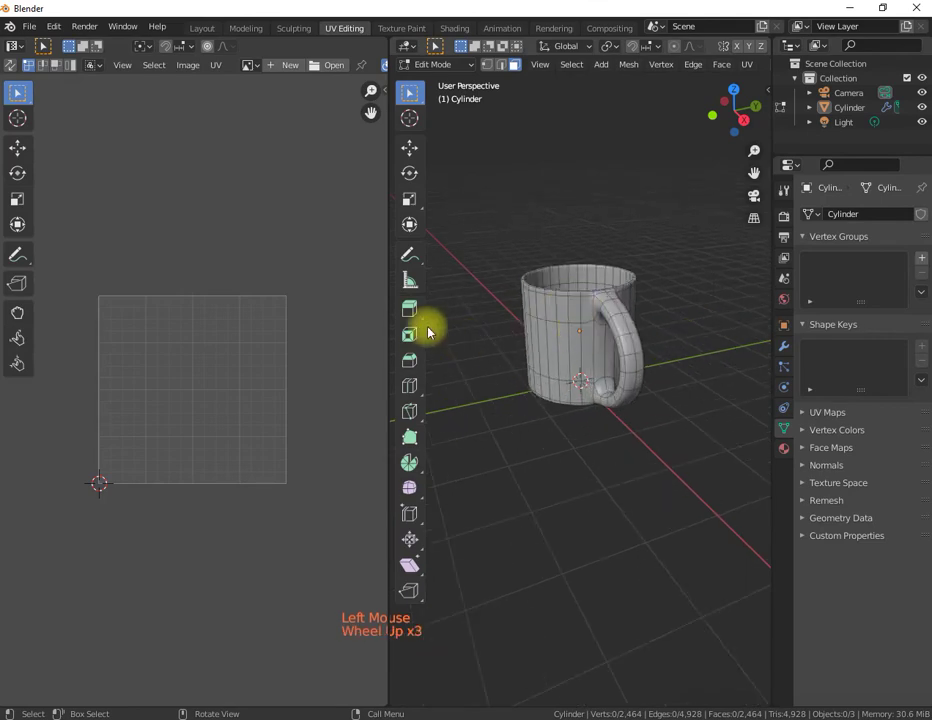
drag(387, 313, 256, 315)
middle_drag(406, 345, 461, 332)
shift+middle_drag(541, 312, 526, 360)
scroll(510, 322, up, 6)
scroll(510, 327, down, 2)
scroll(507, 332, up, 1)
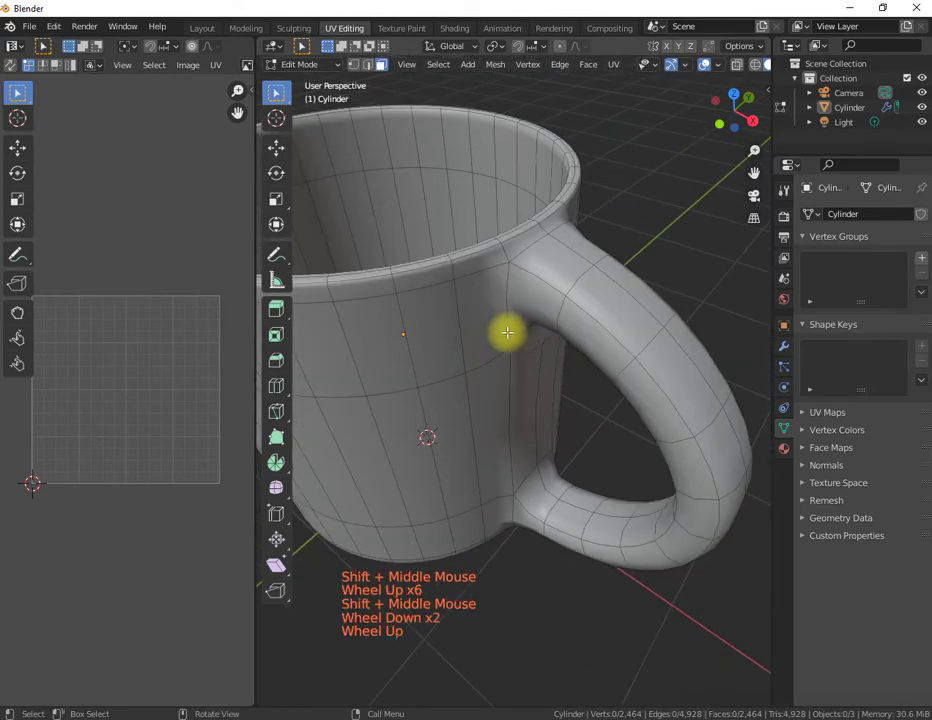
scroll(503, 322, down, 3)
shift+middle_drag(483, 327, 455, 336)
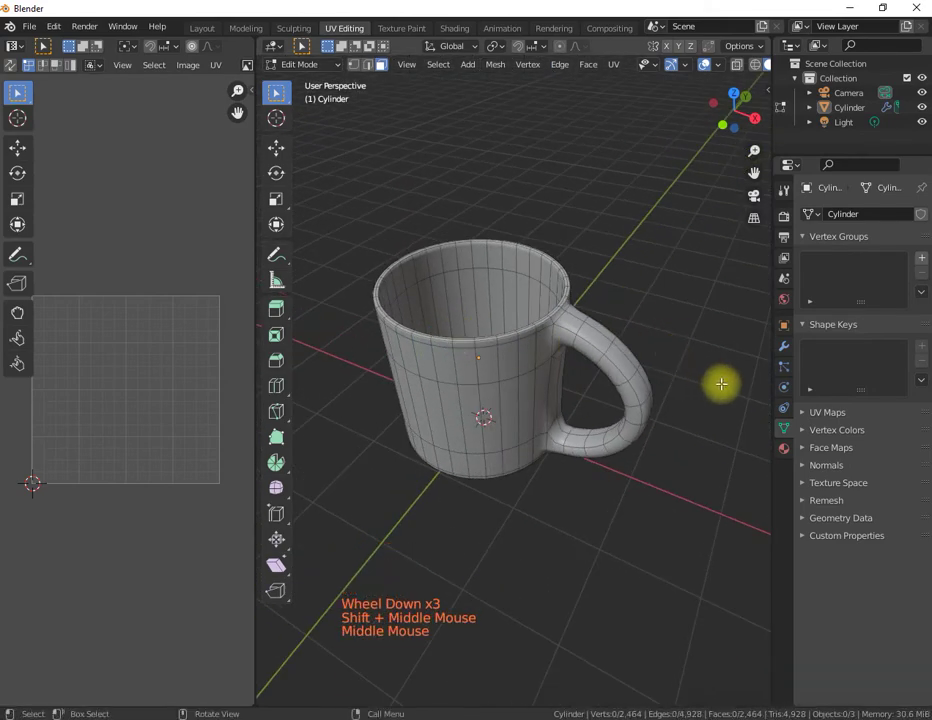
- Select the edge loops inside the rim and around the inner floor, plus one vertical edge line joining them on the inner wall
middle_drag(458, 270, 488, 289)
scroll(457, 290, up, 1)
scroll(416, 273, up, 2)
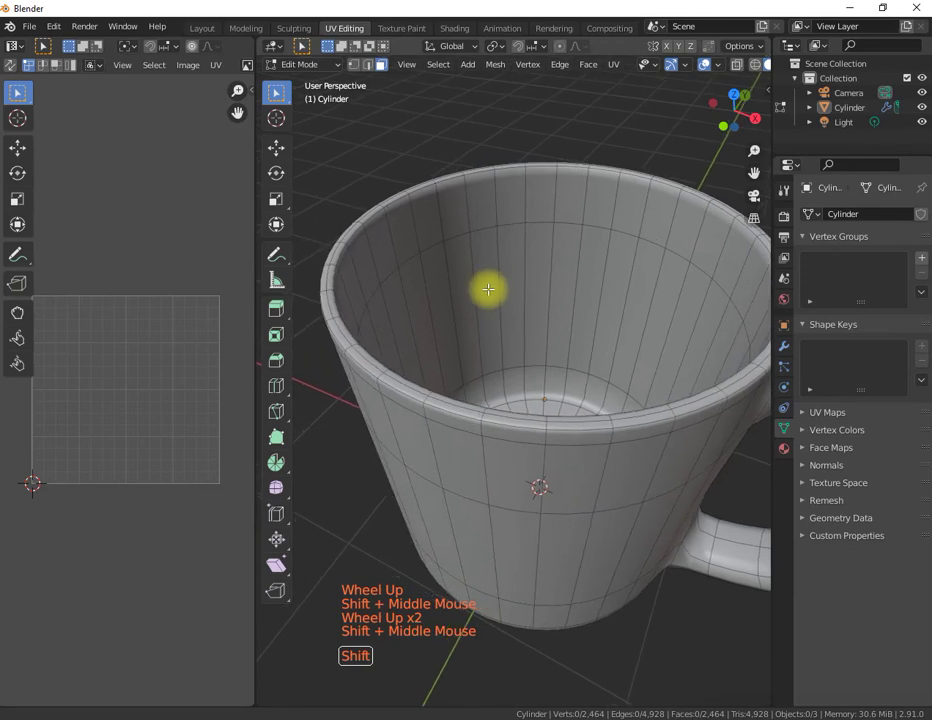
click(369, 70)
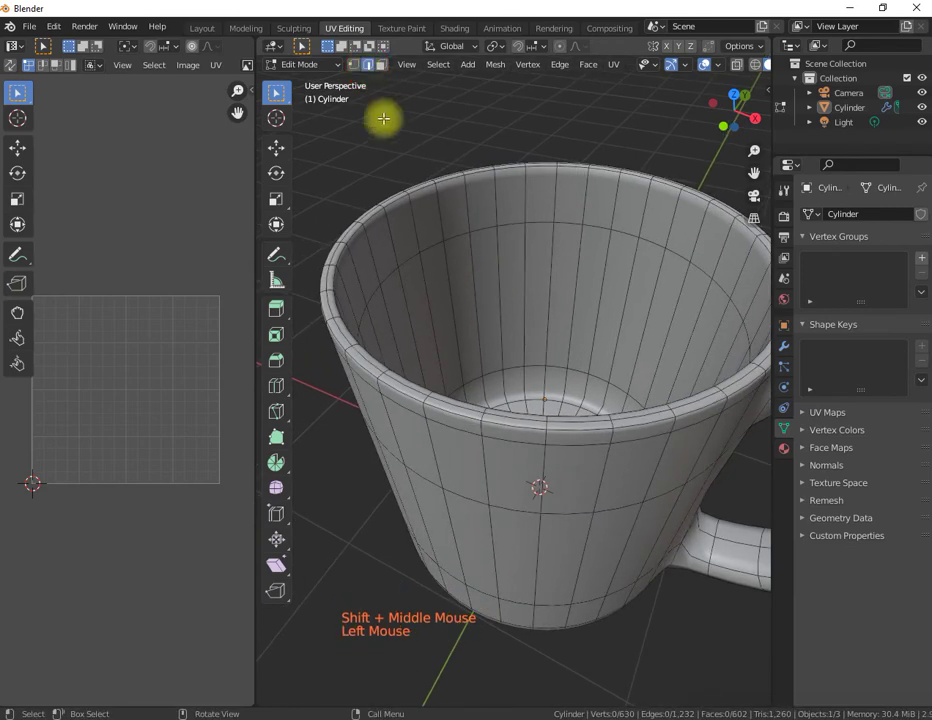
alt+shift+click(423, 187)
middle_drag(539, 264, 534, 297)
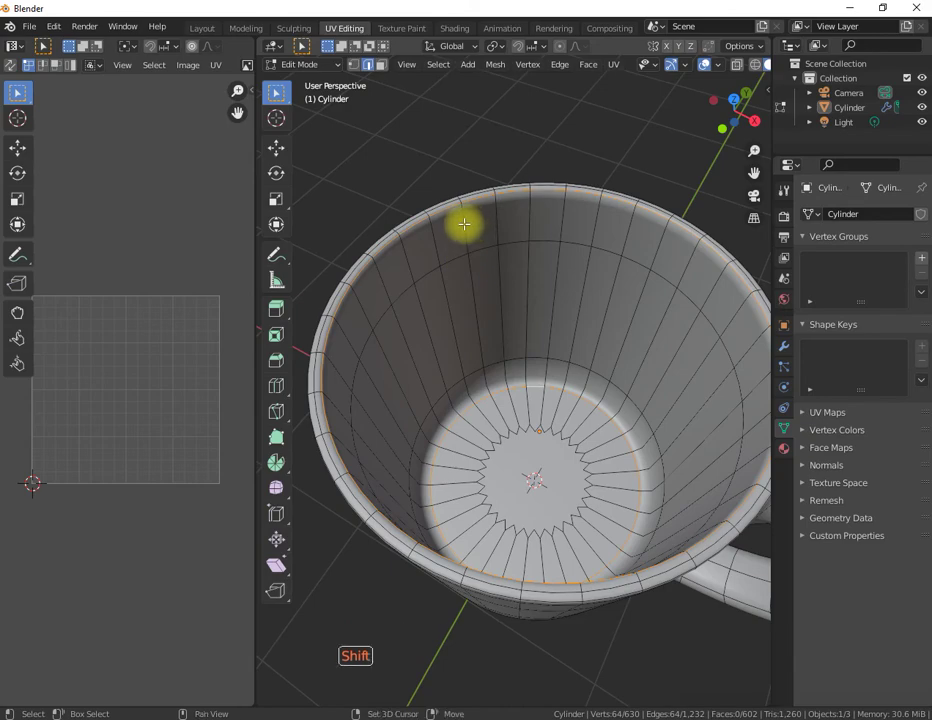
shift+click(483, 370)
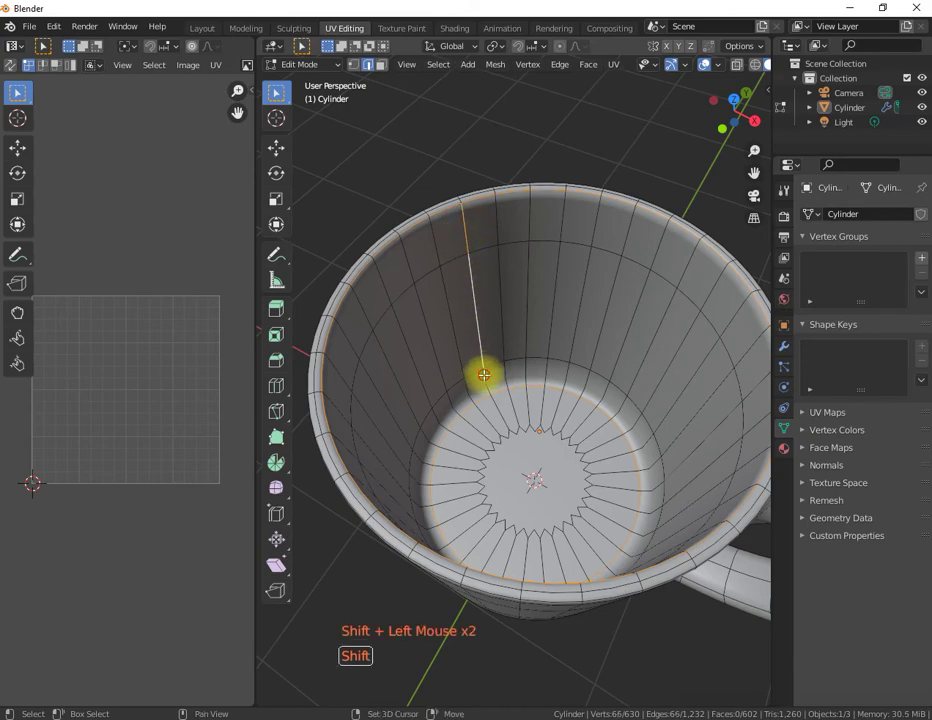
shift+click(528, 405)
- Add the edges around the handle's upper and lower joints with the cup to the selection
middle_drag(528, 405, 562, 365)
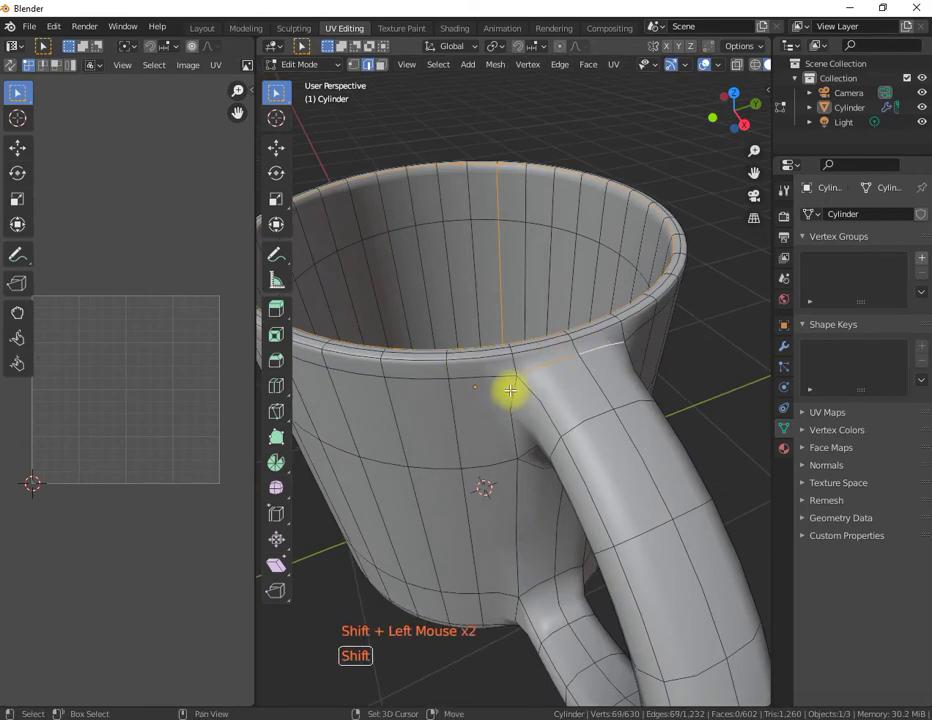
middle_drag(520, 428, 525, 297)
key(shift)
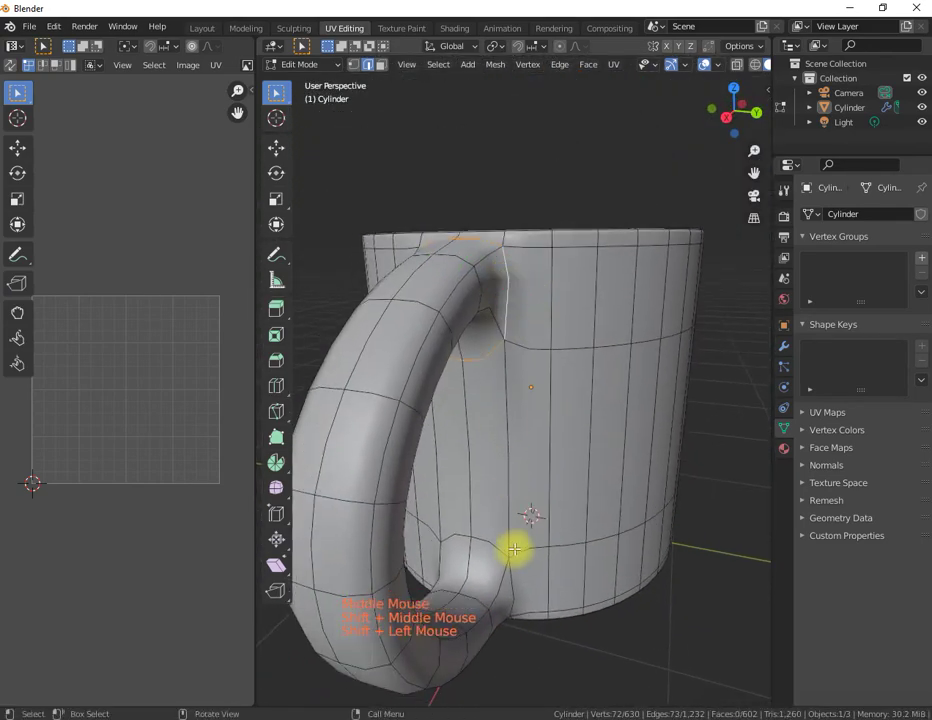
shift+click(461, 537)
middle_drag(433, 539, 546, 430)
shift+click(574, 553)
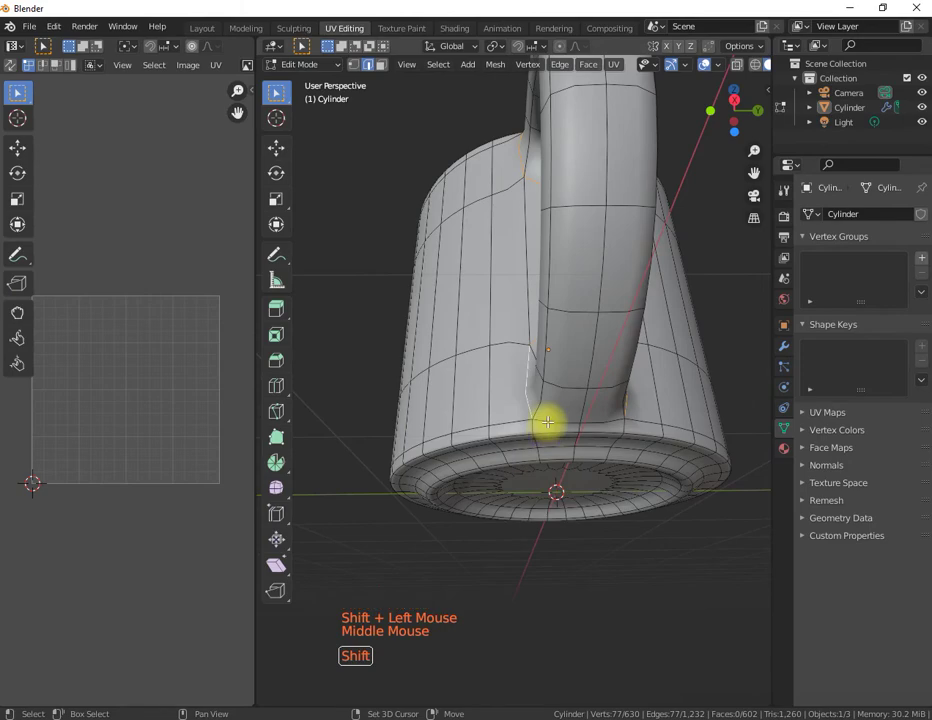
shift+click(612, 420)
shift+click(599, 381)
- Add the edge line along the middle of the handle's inner side, from the lower to the upper joint, to the selection
middle_drag(599, 381, 475, 490)
shift+click(436, 564)
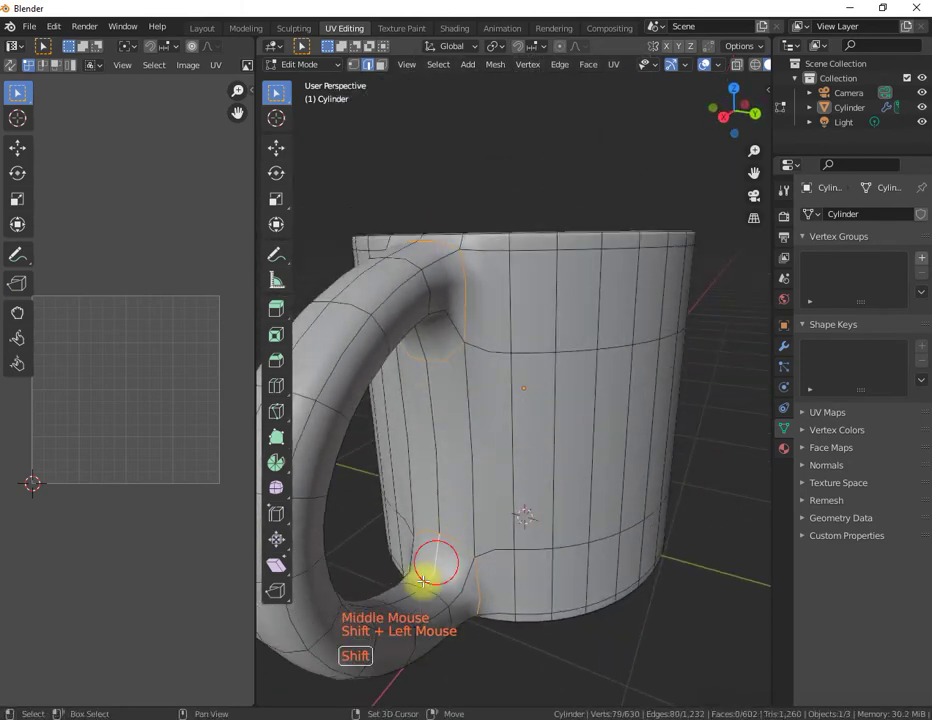
scroll(413, 547, up, 2)
middle_drag(413, 547, 424, 474)
scroll(451, 428, up, 1)
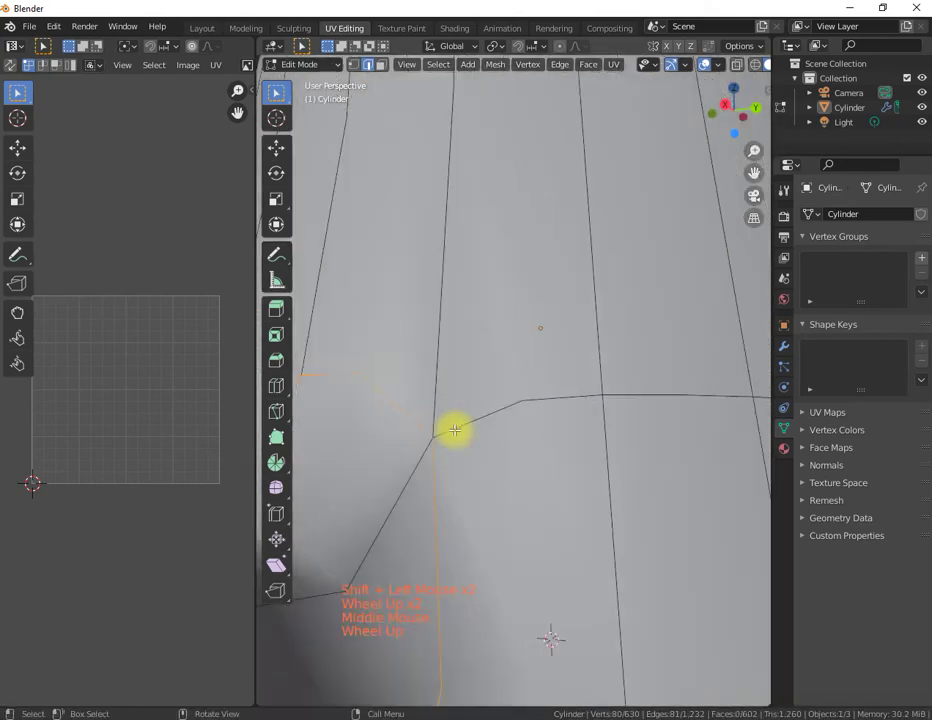
scroll(462, 420, down, 6)
scroll(462, 420, up, 1)
middle_drag(462, 420, 499, 343)
scroll(439, 293, up, 3)
shift+click(426, 252)
shift+click(392, 245)
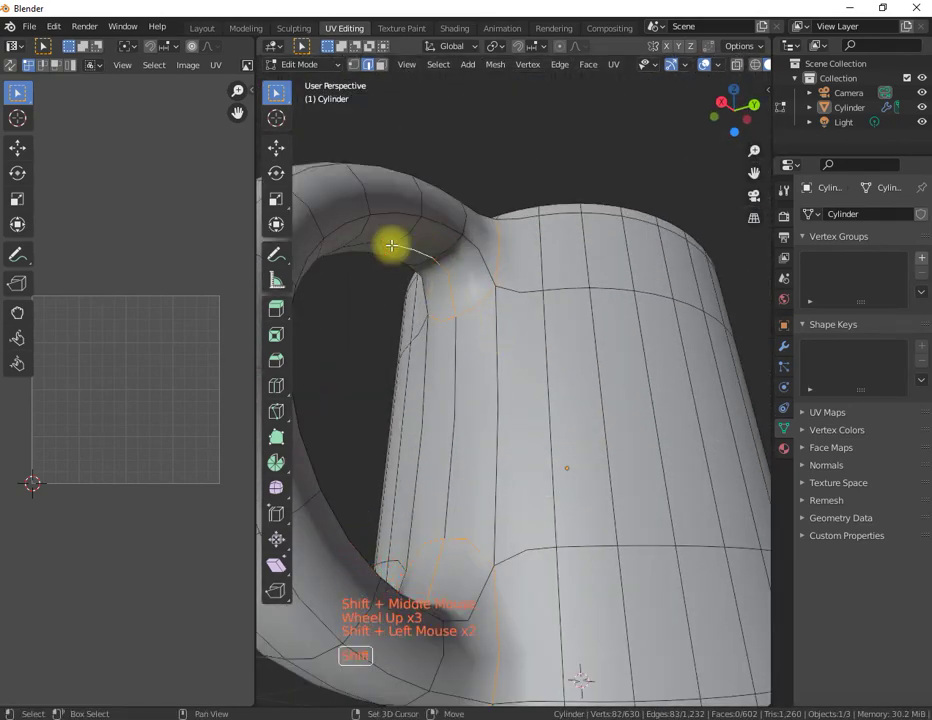
scroll(485, 337, down, 2)
middle_drag(493, 381, 466, 389)
shift+scroll(401, 426, up, 3)
scroll(405, 432, up, 1)
shift+scroll(405, 432, up, 1)
scroll(443, 374, up, 2)
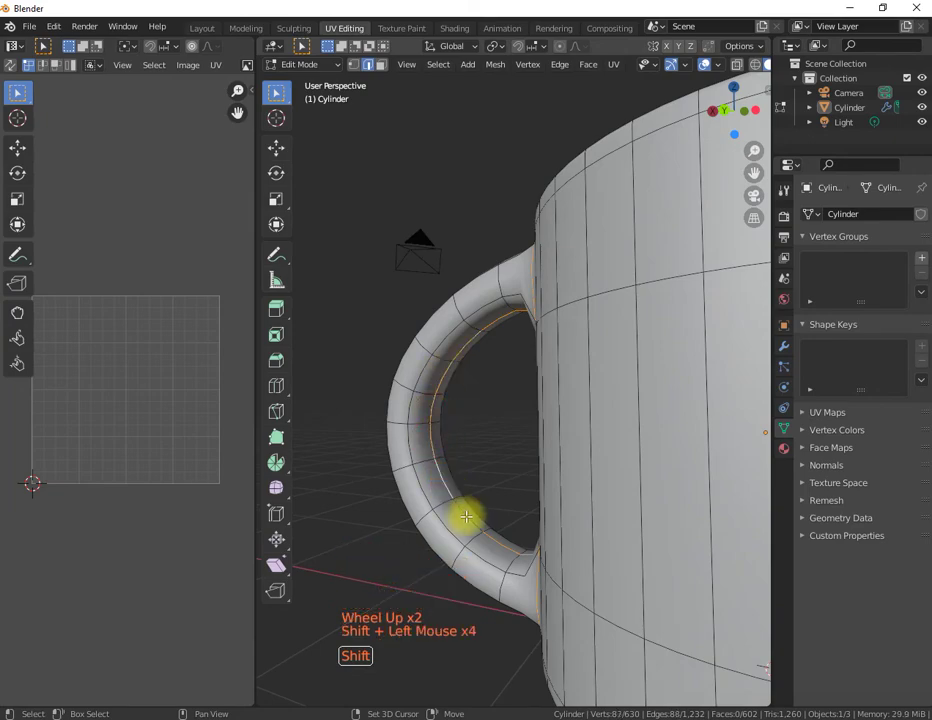
- Add a vertical edge line down the cup's outer wall, from rim to base on the side away from the handle, to the selection
middle_drag(493, 507, 666, 553)
shift+middle_drag(574, 401, 549, 537)
middle_drag(585, 431, 501, 456)
middle_drag(610, 533, 533, 491)
middle_drag(540, 534, 504, 404)
shift+click(575, 611)
shift+click(545, 447)
scroll(487, 437, down, 1)
scroll(487, 437, down, 2)
shift+click(517, 489)
scroll(504, 404, down, 1)
- Add the edge loop around the cup's outer base to the selection and mark all selected edges as seams
scroll(504, 404, up, 1)
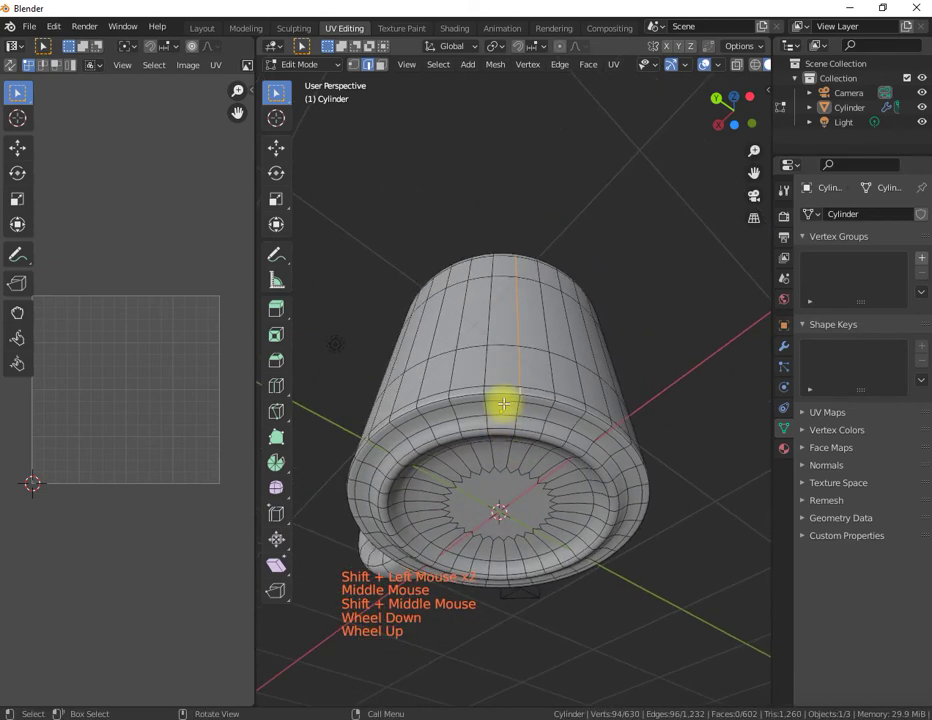
scroll(505, 405, up, 1)
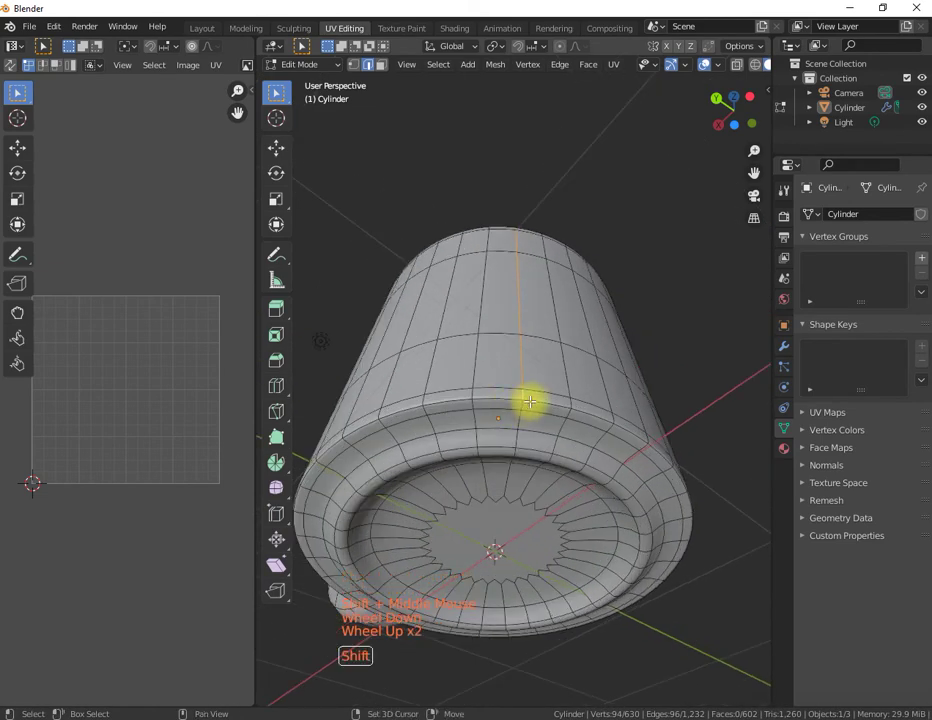
alt+shift+click(537, 399)
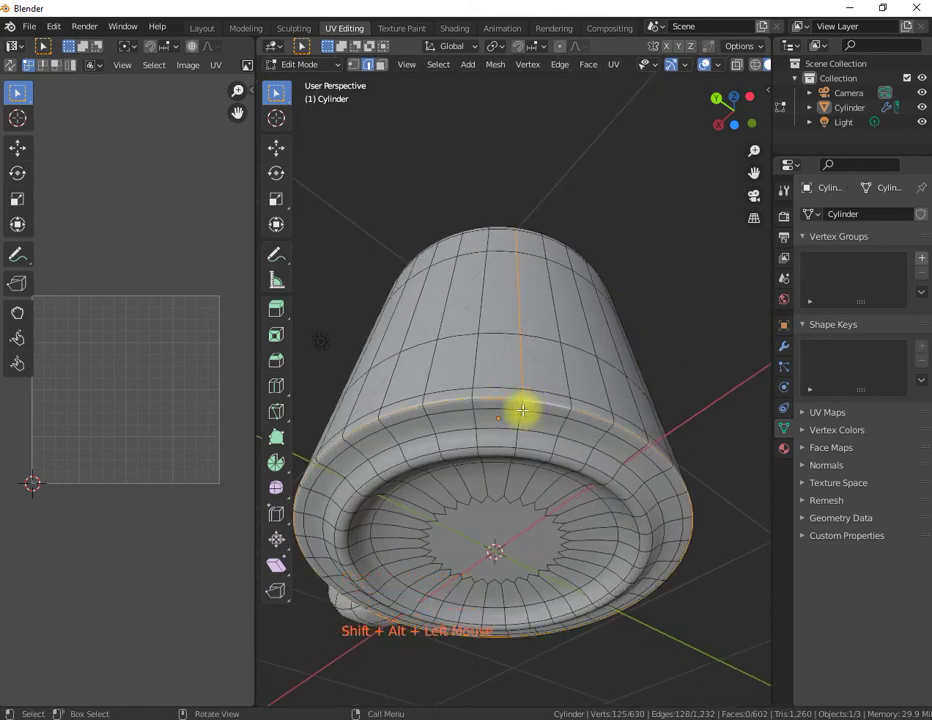
middle_drag(520, 417, 564, 583)
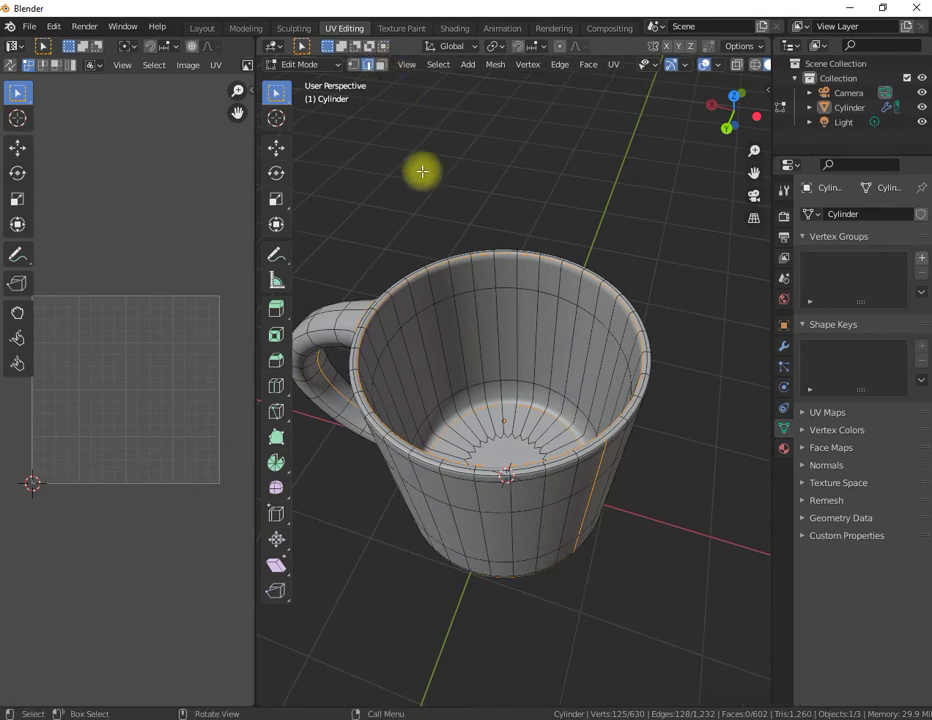
right_click(468, 257)
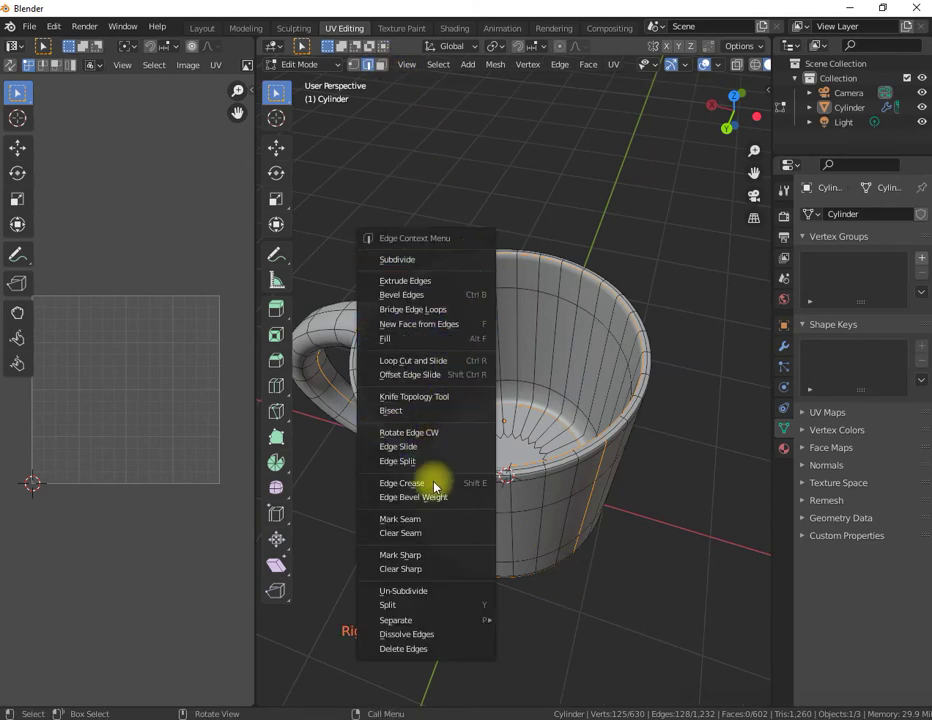
click(445, 518)
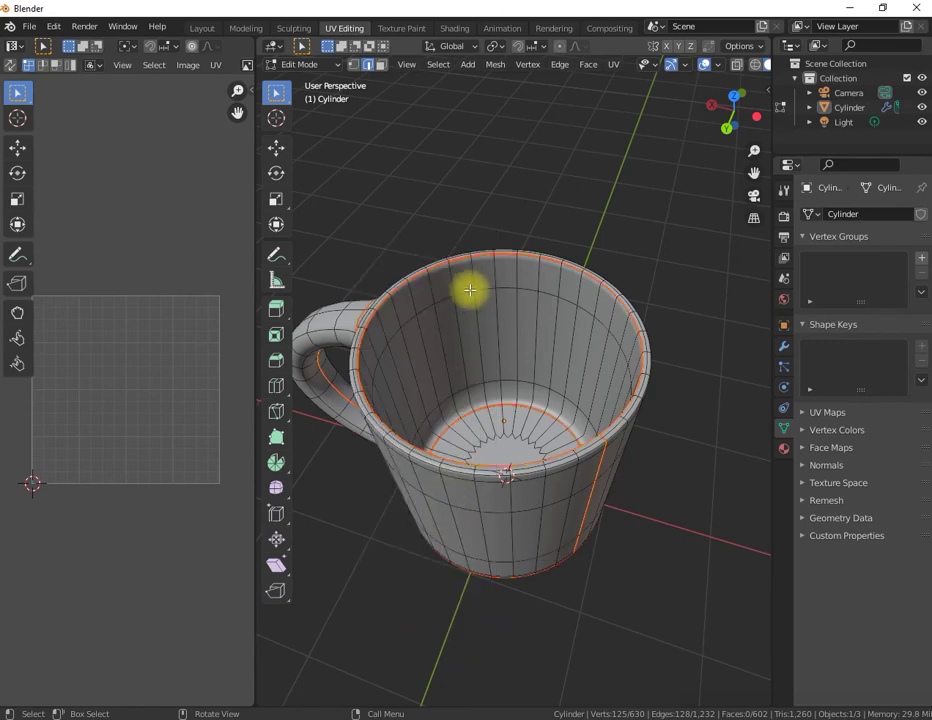
- Select all faces of the cup and unwrap them along the marked seams
click(381, 64)
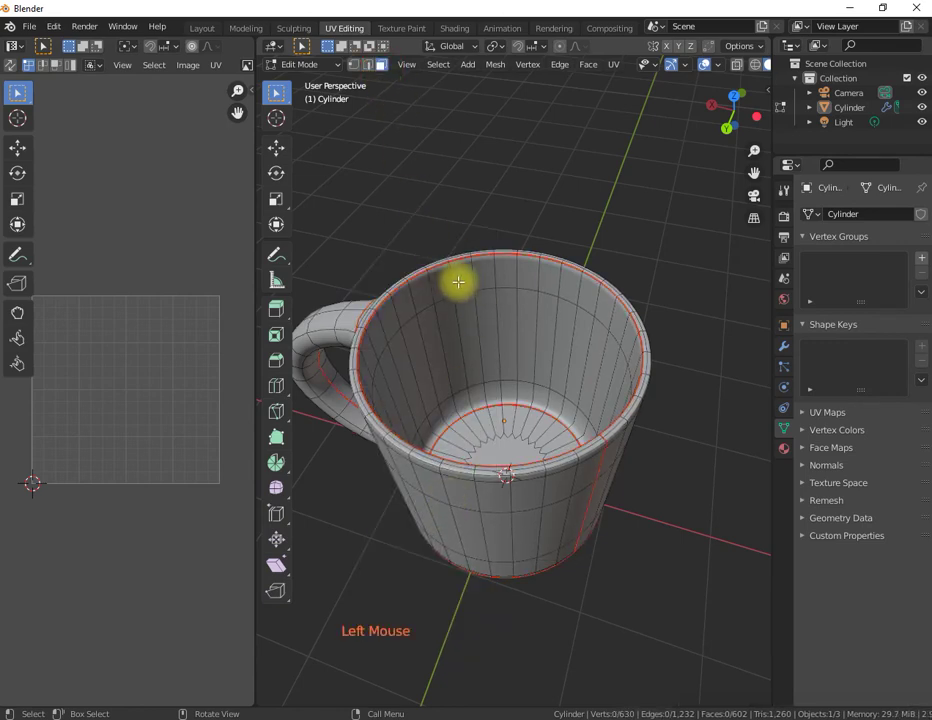
key(a)
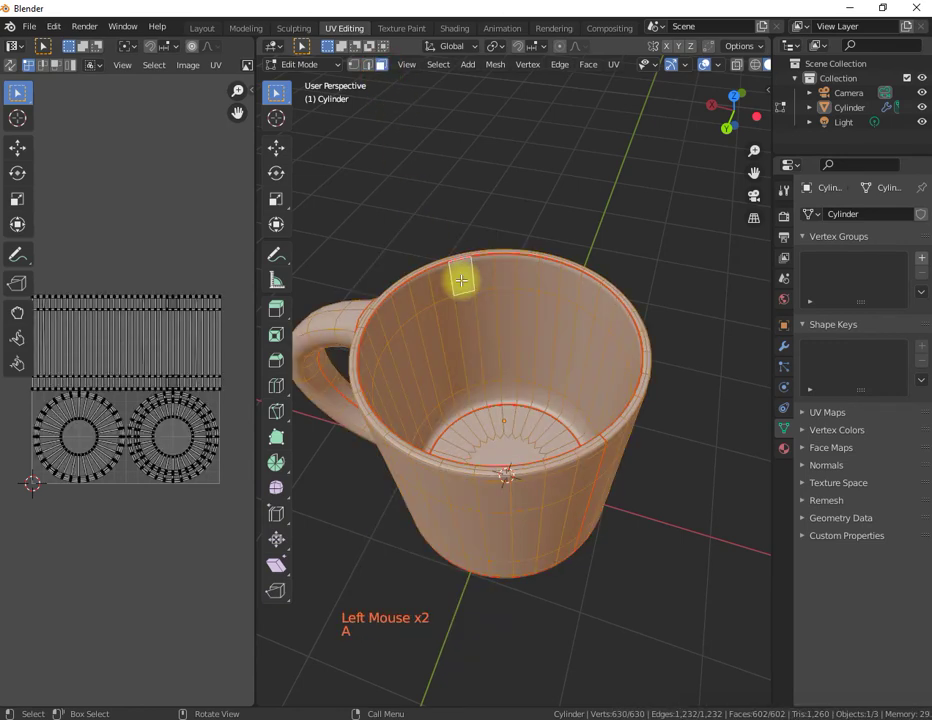
right_click(461, 281)
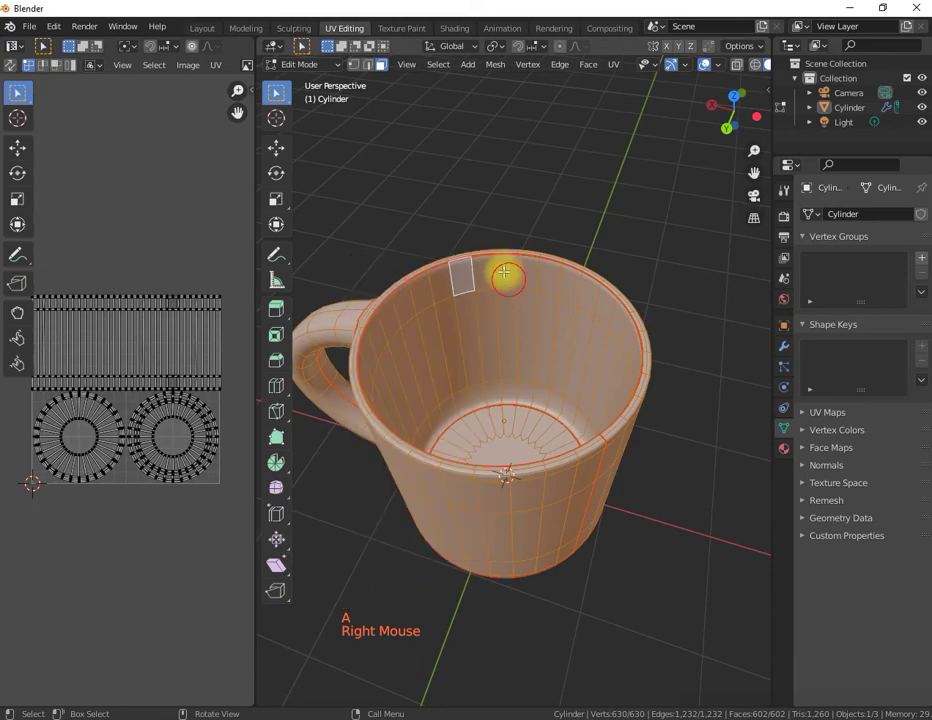
key(u)
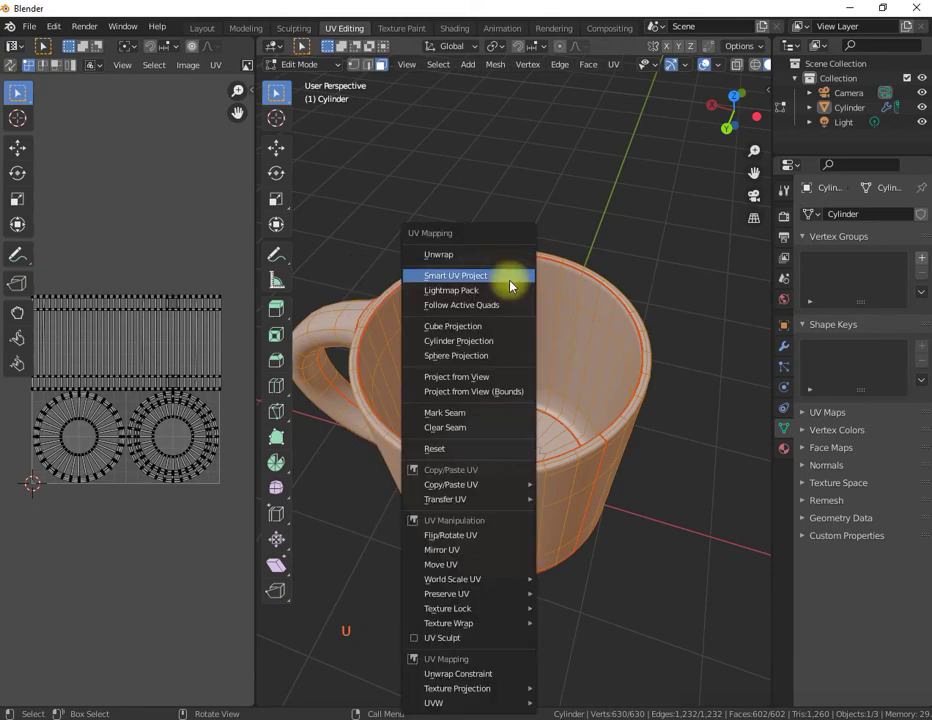
click(474, 261)
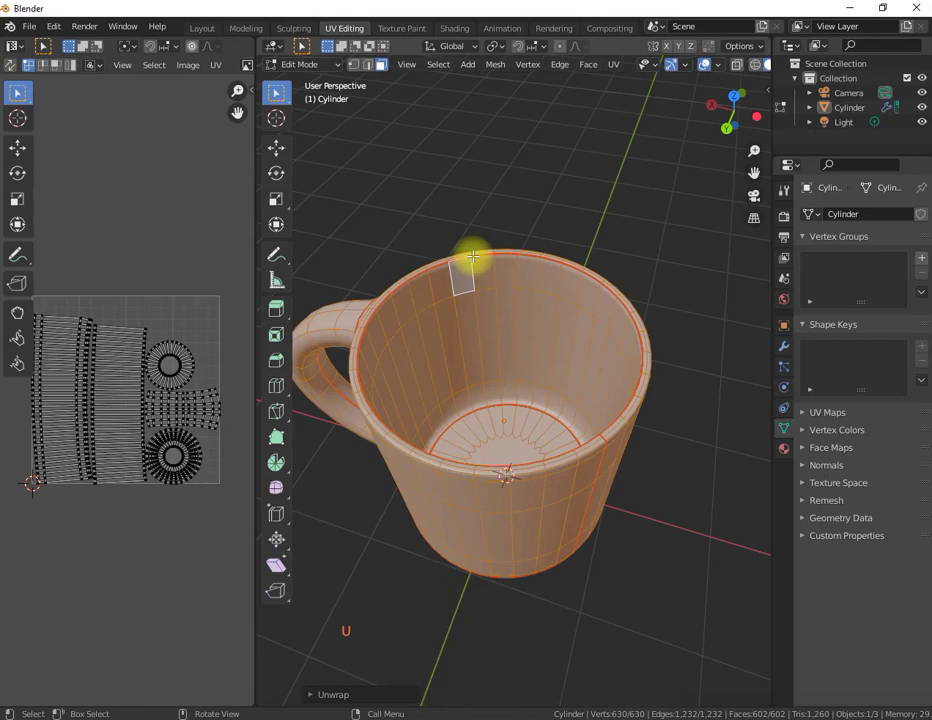
- Enlarge the UV editing area, switch UV selection to island mode and move the two long cup-wall islands slightly upward
drag(255, 317, 540, 316)
scroll(245, 379, up, 4)
scroll(258, 378, down, 3)
scroll(258, 378, up, 1)
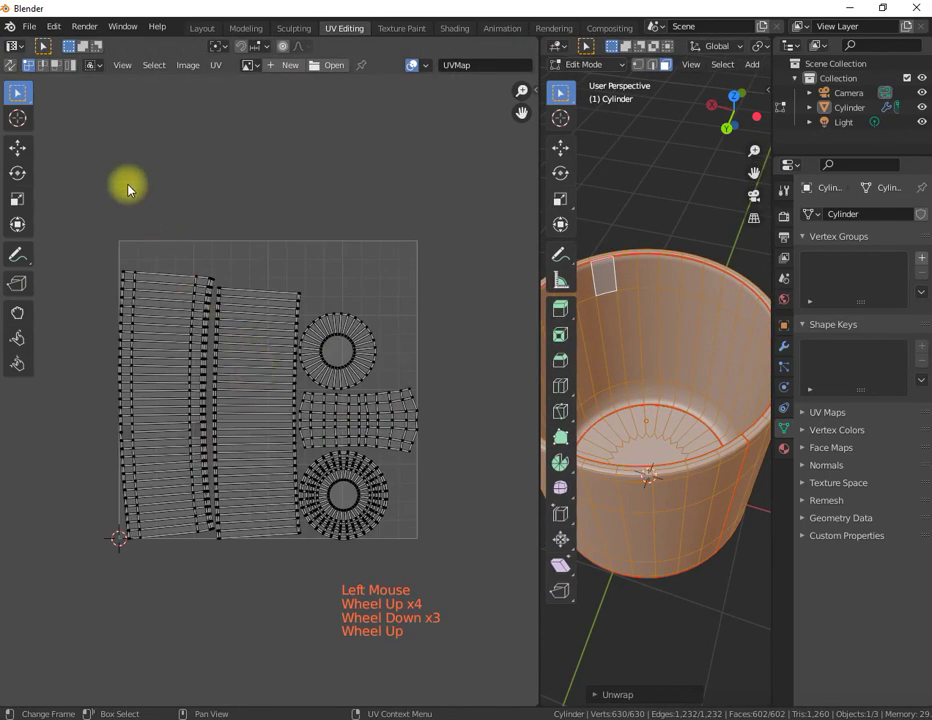
click(55, 66)
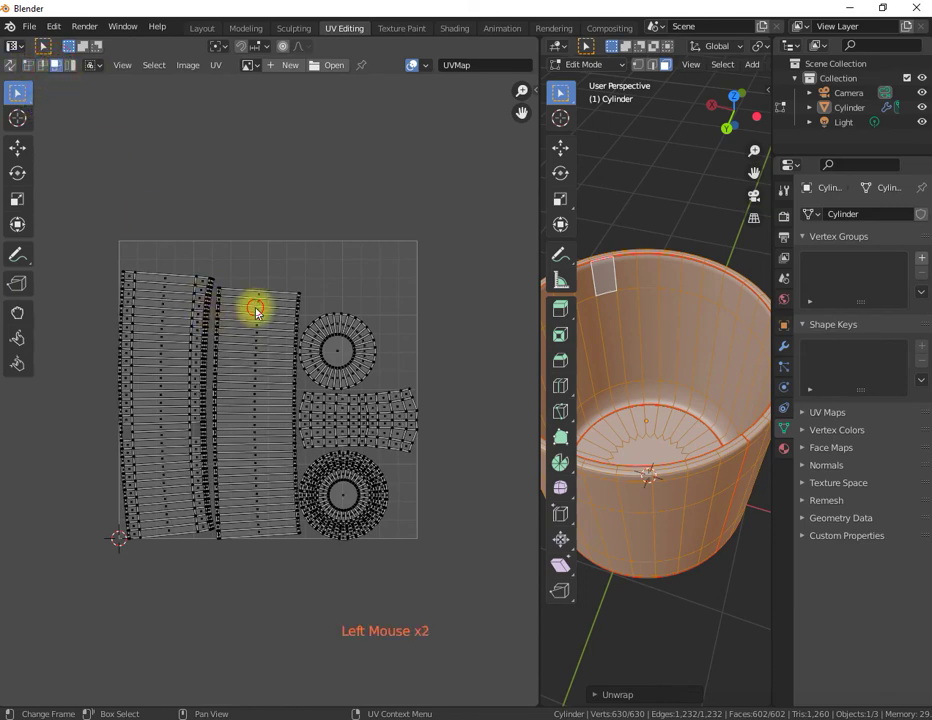
click(70, 65)
click(245, 316)
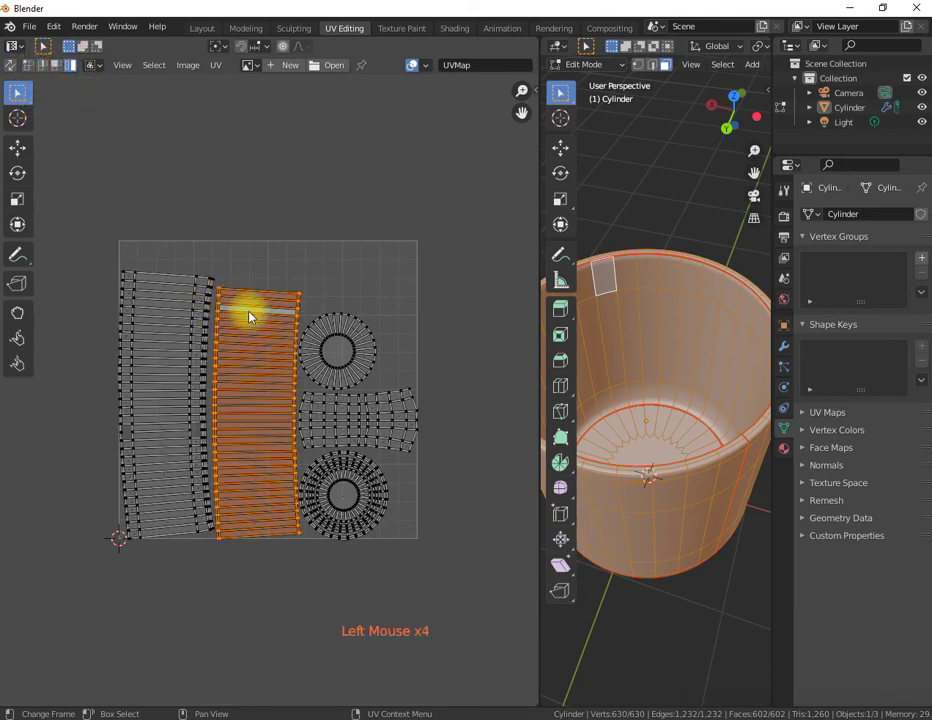
click(17, 147)
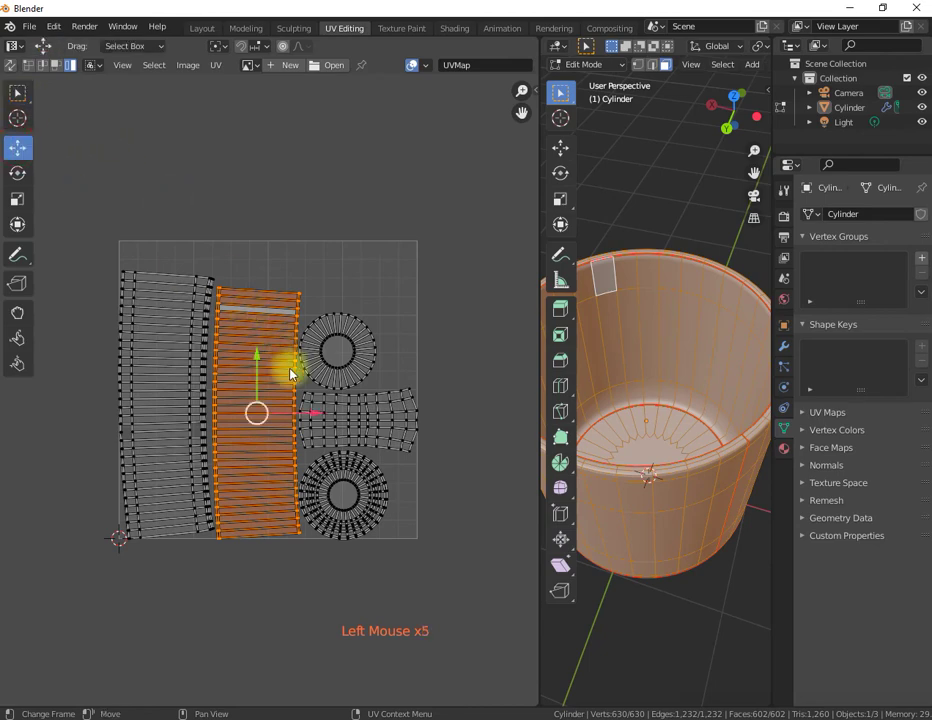
mouse_move(256, 369)
mouse_down()
mouse_move(254, 343)
mouse_move(258, 355)
mouse_up()
click(176, 347)
drag(171, 354, 306, 368)
- Move the two circular UV islands and the handle island so they sit farther apart, clear of the wall islands
click(328, 350)
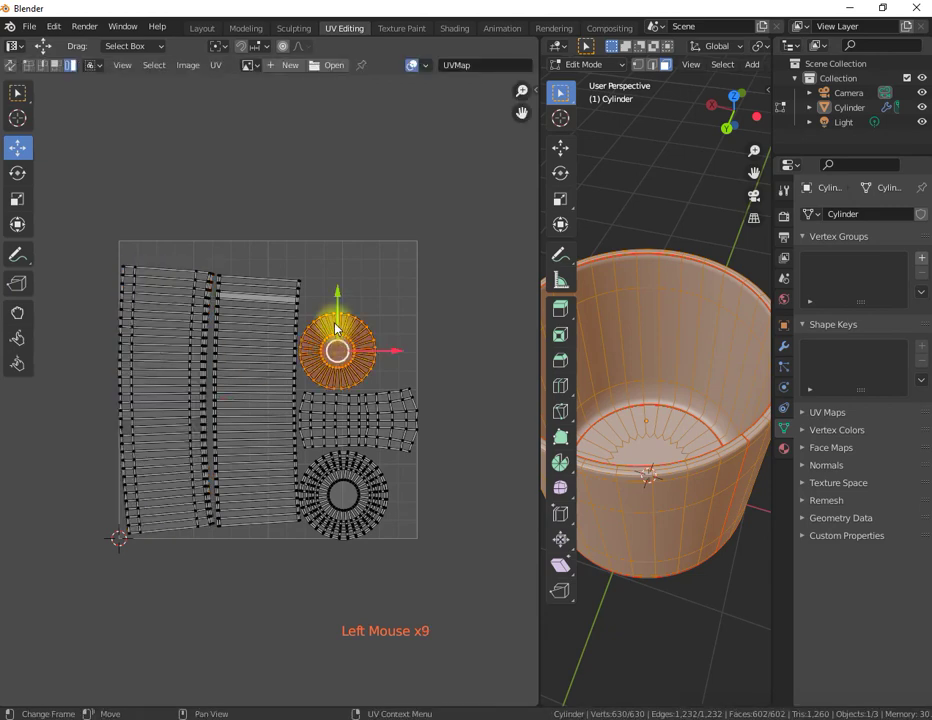
drag(337, 328, 358, 364)
click(363, 398)
click(350, 498)
drag(380, 498, 400, 445)
- Scale the circular UV islands and the handle island down slightly to widen the gaps around them
click(17, 198)
click(370, 316)
drag(400, 264, 394, 267)
click(339, 423)
drag(401, 364, 397, 362)
- Scale the two long cup-wall UV islands down slightly, leaving a margin between them, and clear the UV selection
click(216, 346)
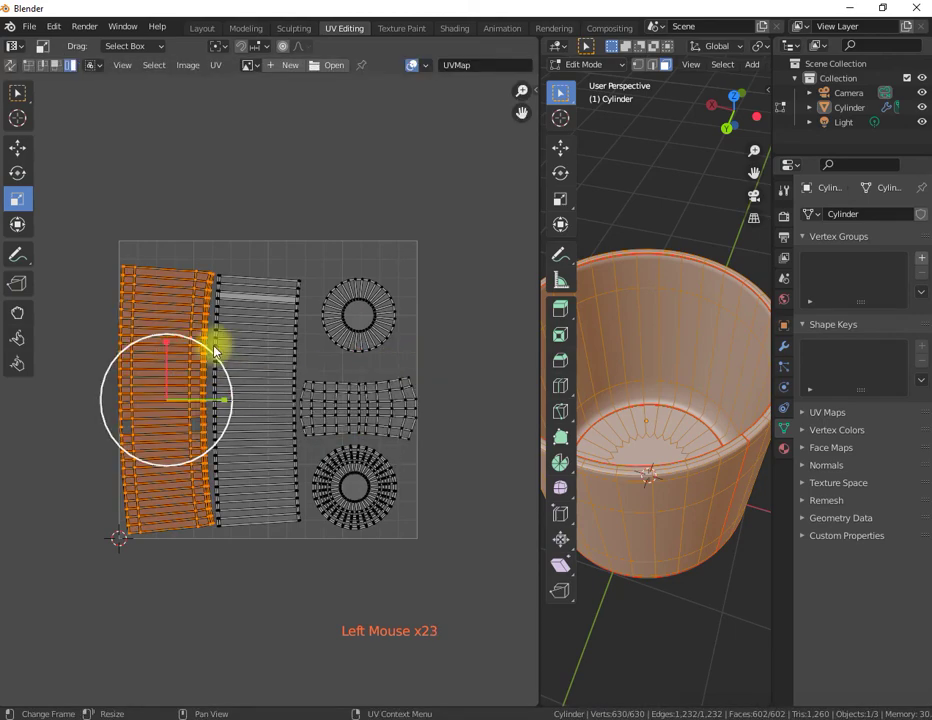
click(210, 352)
drag(210, 350, 201, 355)
click(285, 372)
drag(291, 358, 291, 405)
click(270, 250)
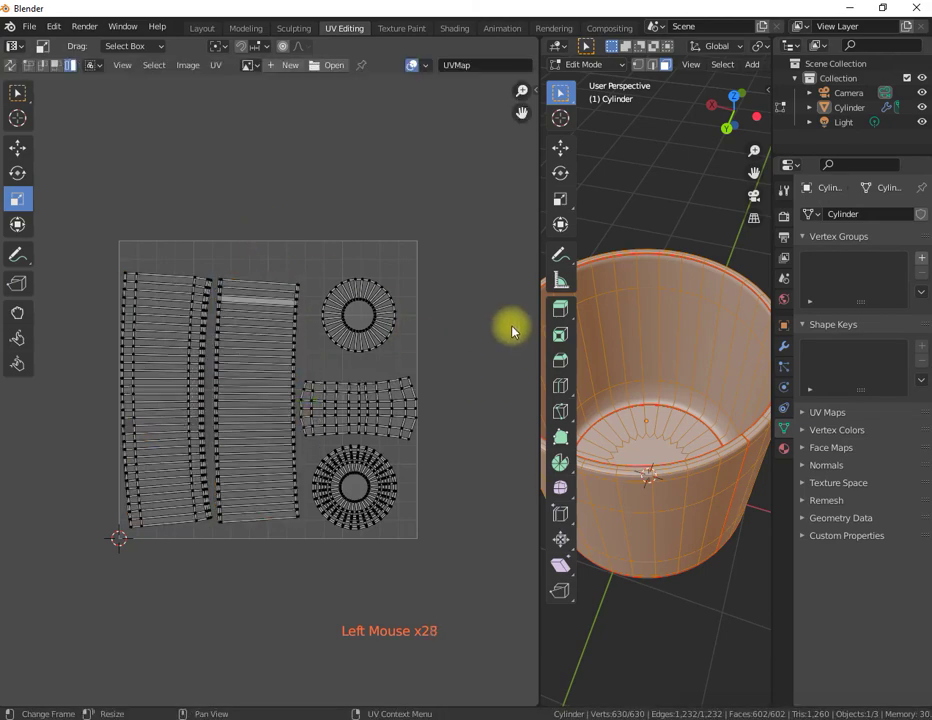
- Return to the Modeling workspace and hide the red seam markings on the cup through the viewport overlays
drag(539, 322, 276, 295)
click(400, 178)
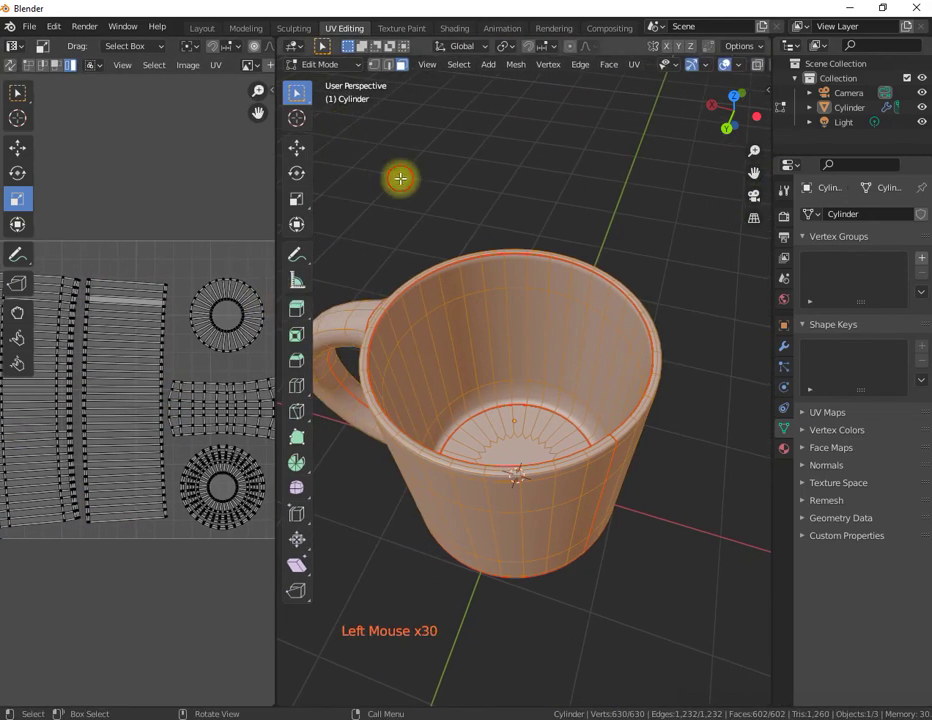
click(242, 28)
middle_drag(360, 291, 445, 300)
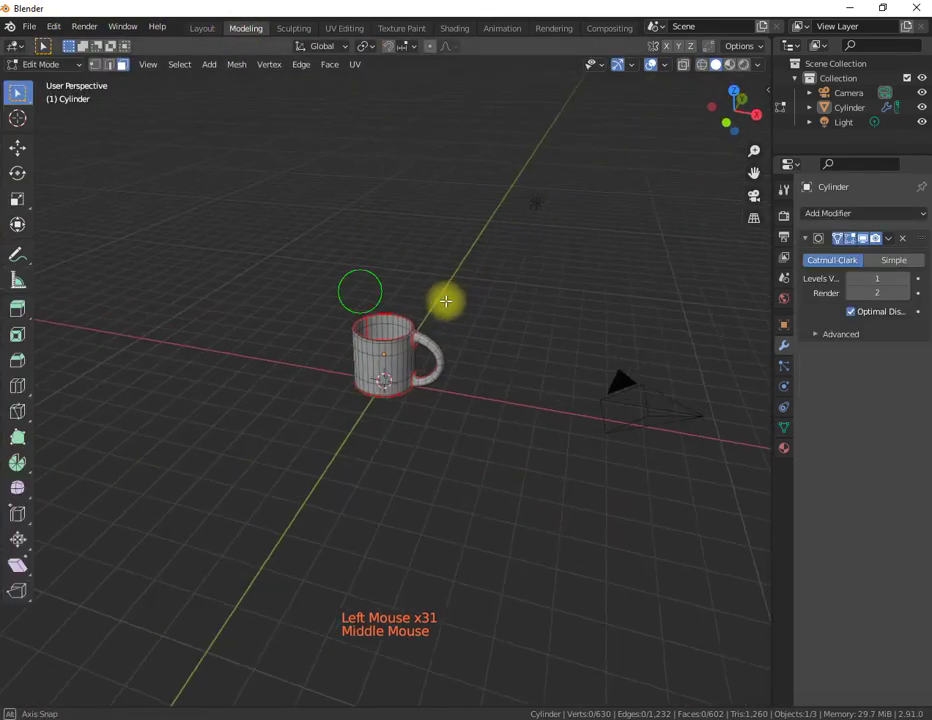
scroll(445, 300, up, 7)
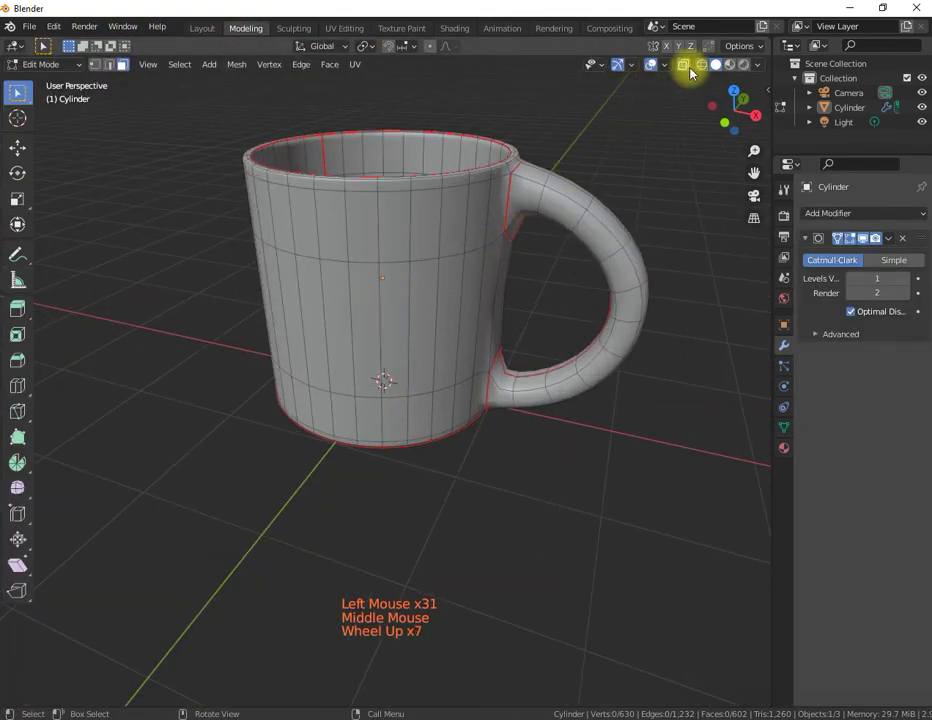
click(662, 64)
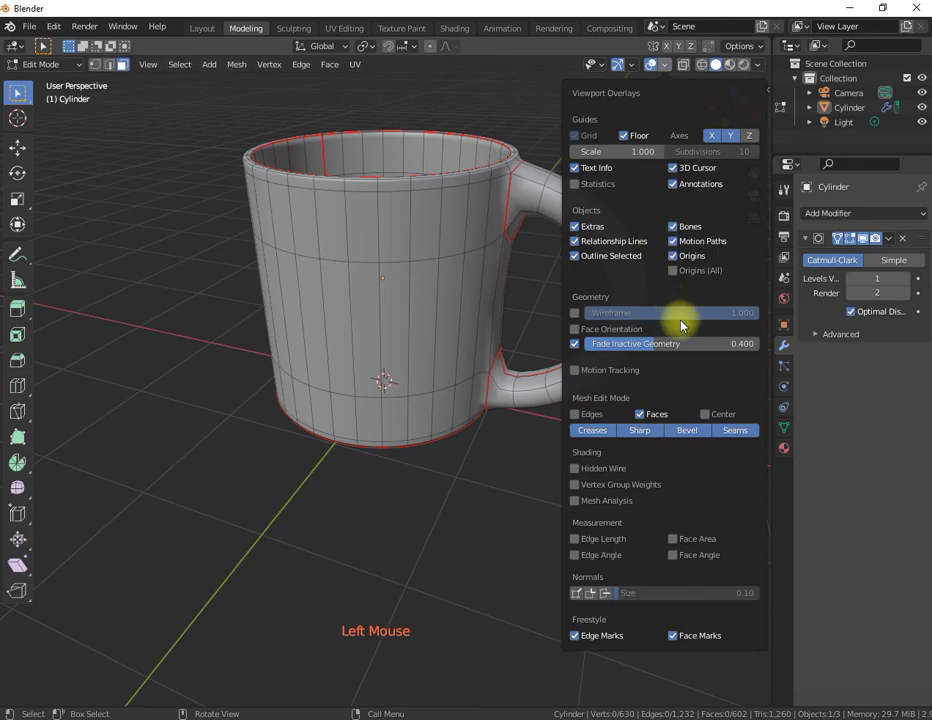
click(451, 479)
middle_drag(551, 449, 554, 372)
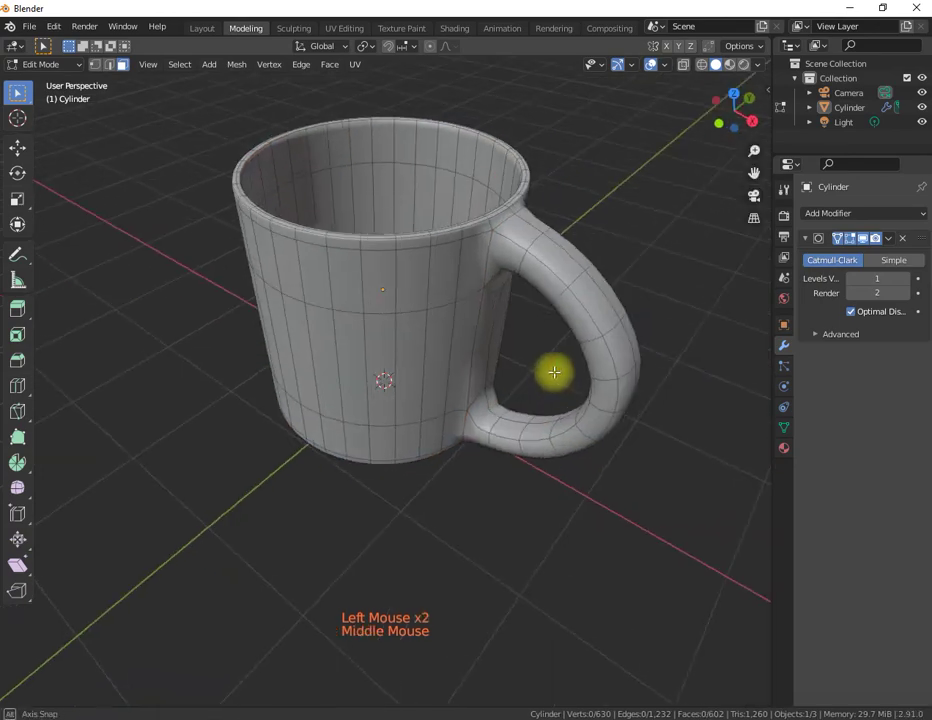
scroll(464, 335, down, 5)
- Switch the cup from Edit Mode to Object Mode
click(32, 64)
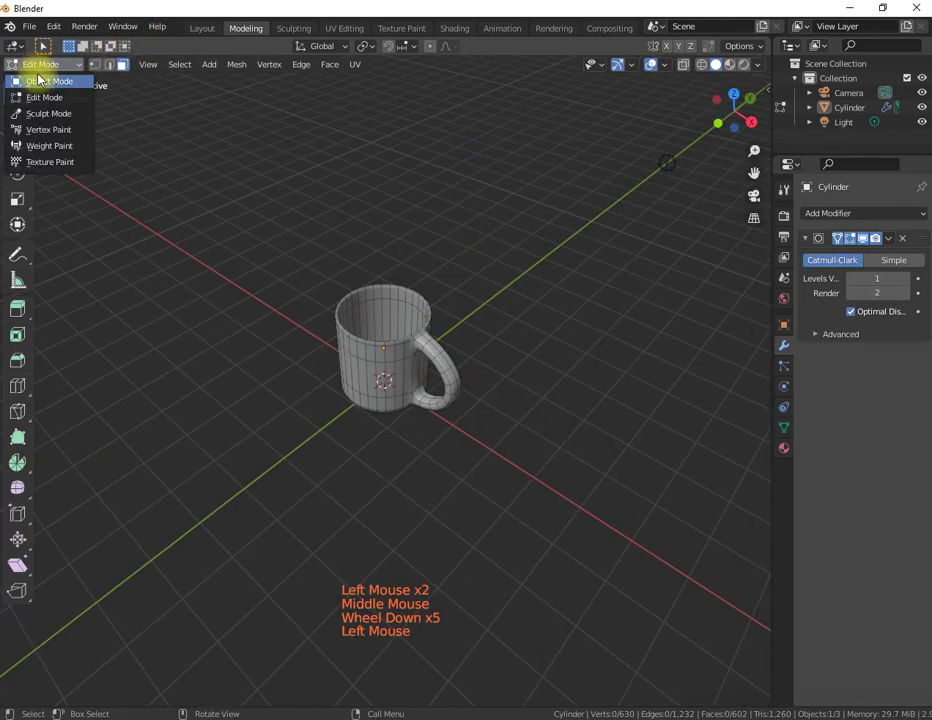
click(38, 80)
middle_drag(291, 337, 389, 329)
scroll(540, 333, up, 2)
scroll(540, 333, down, 1)
scroll(540, 333, up, 1)
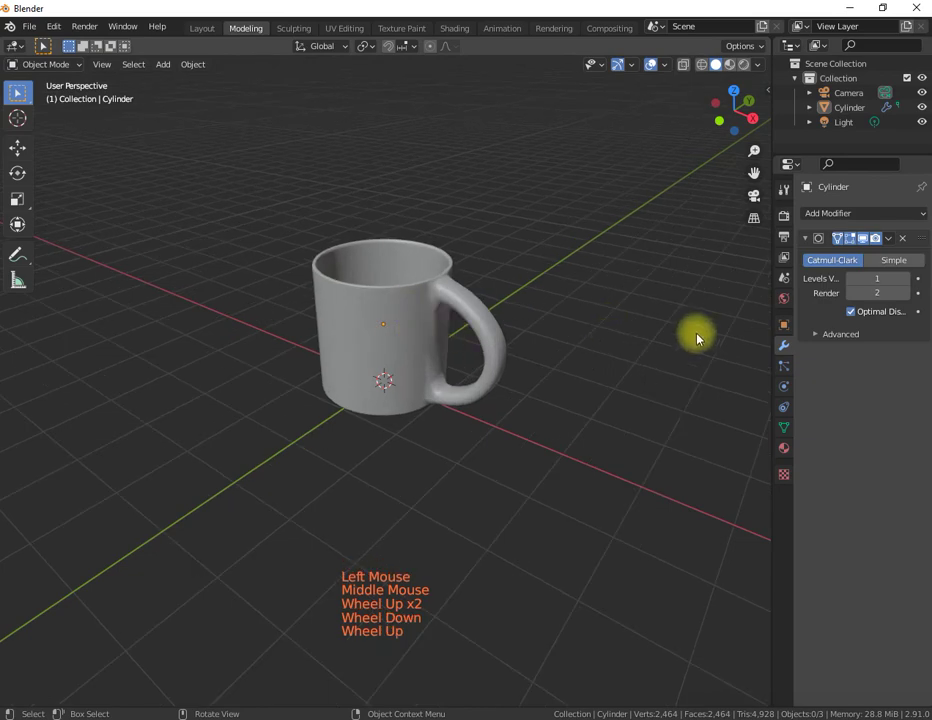
- Create a new material for the cup and set its base color to red with saturation 1.000 and value 0.906
click(783, 446)
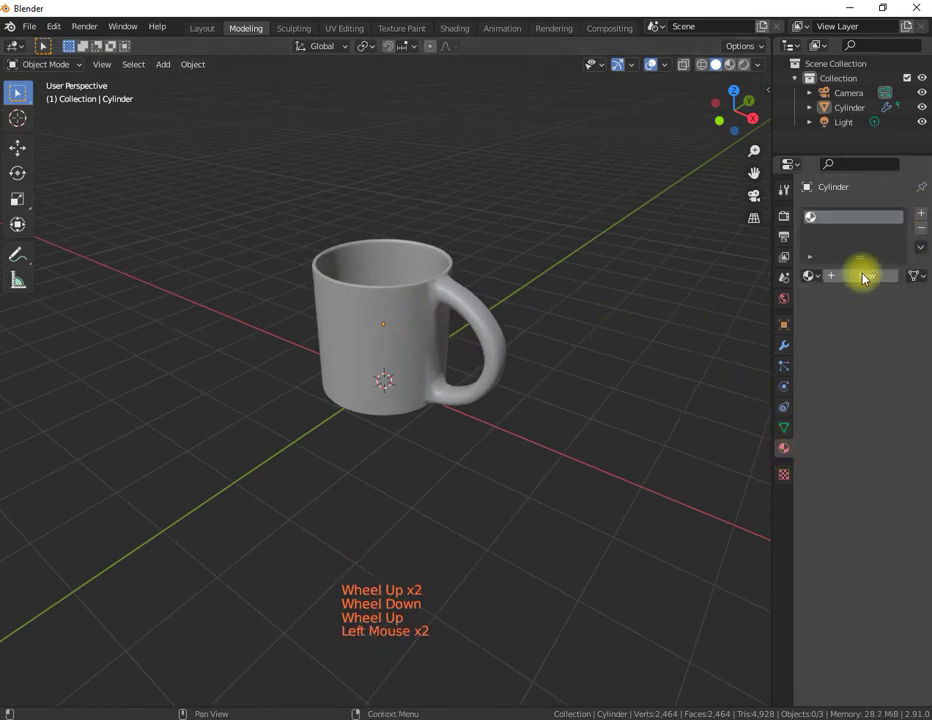
click(863, 275)
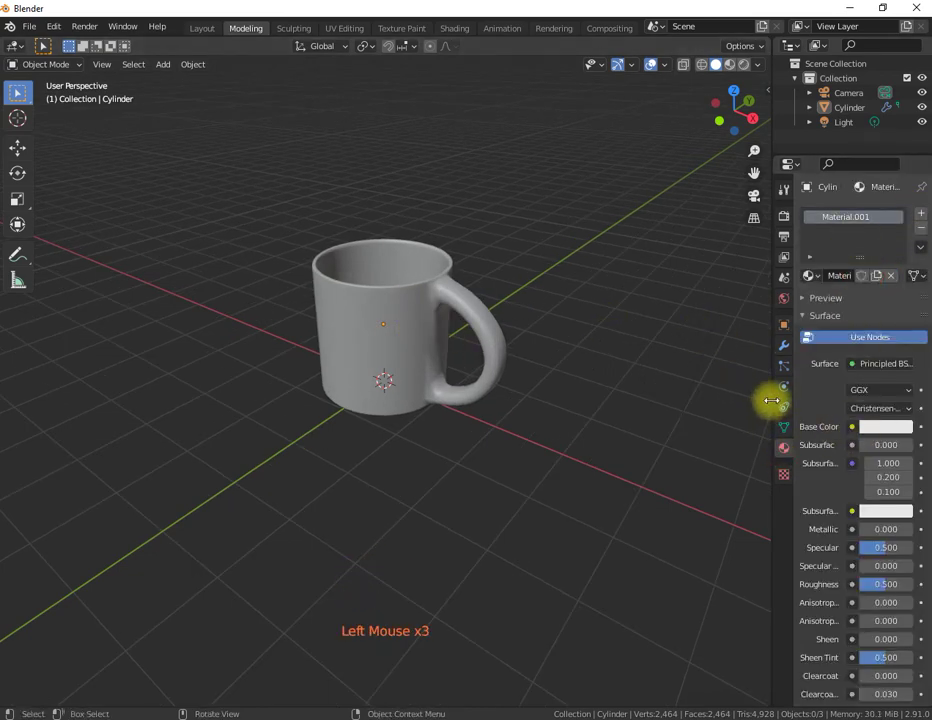
drag(772, 399, 655, 387)
click(803, 433)
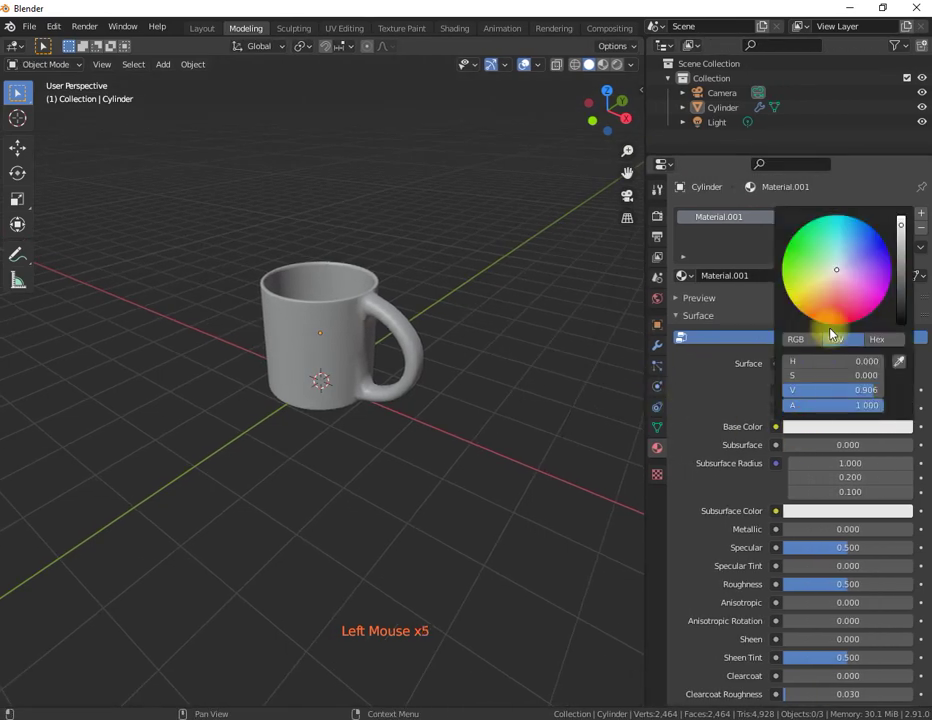
drag(838, 278, 838, 324)
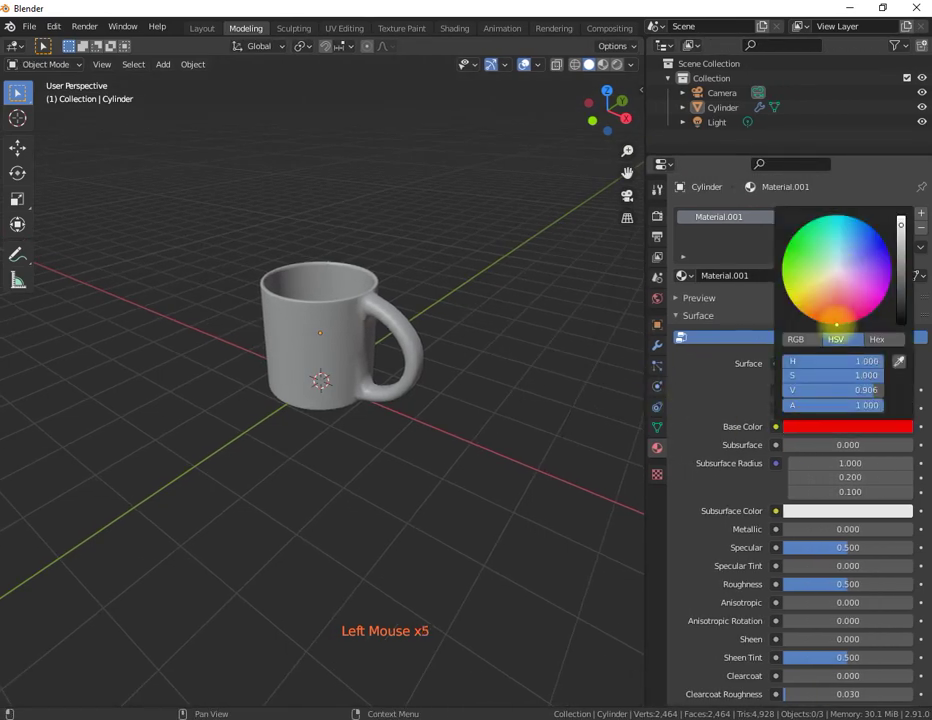
- Set the cup material's Metallic to 0.618 and Roughness to 0.287
drag(795, 530, 866, 529)
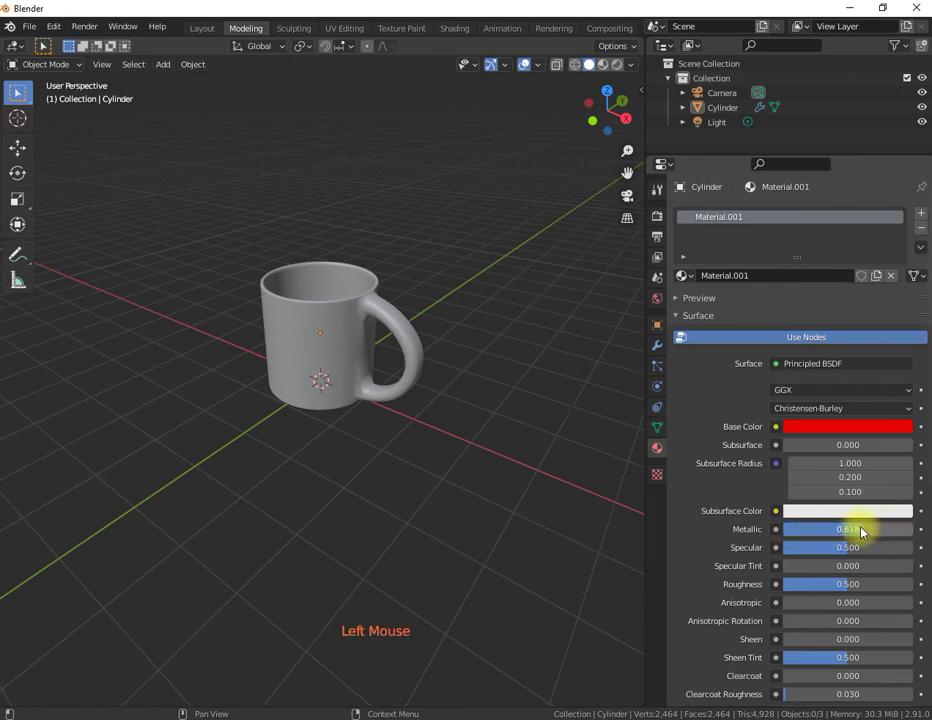
scroll(795, 590, down, 1)
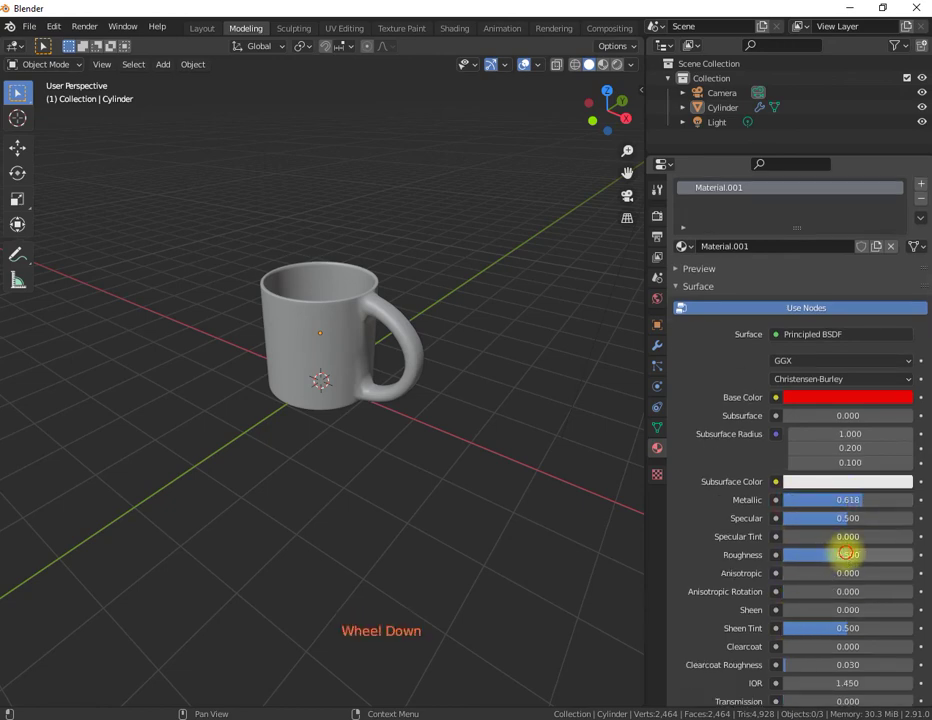
drag(847, 558, 815, 556)
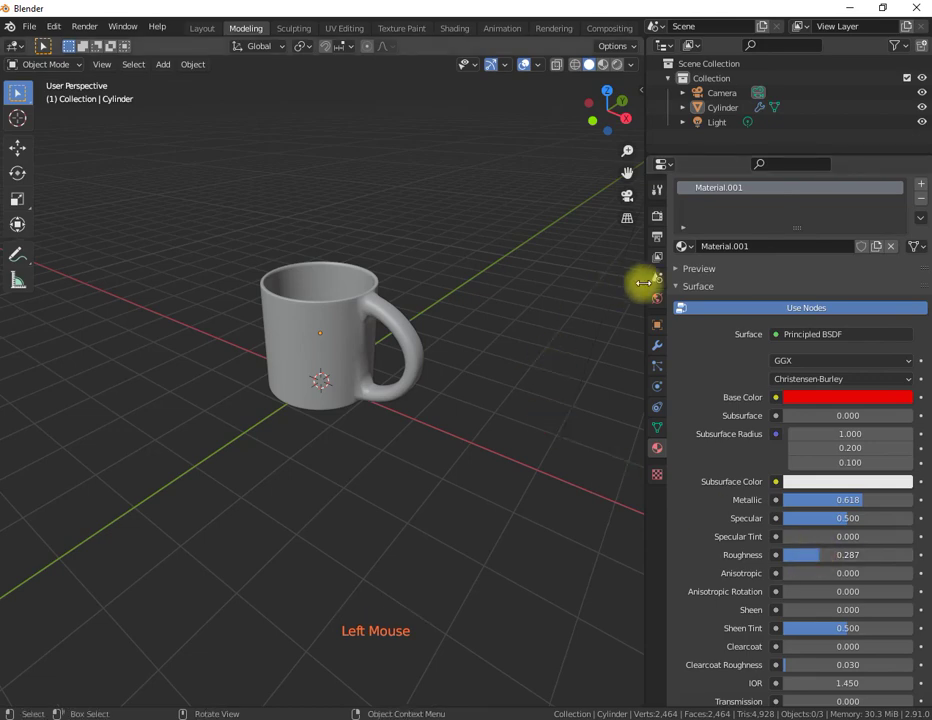
- Set the render engine to Cycles, switch the viewport to rendered shading and inspect the cup from several sides
click(654, 216)
drag(801, 213, 801, 286)
mouse_move(337, 333)
middle_down()
mouse_move(367, 344)
mouse_move(334, 348)
middle_up()
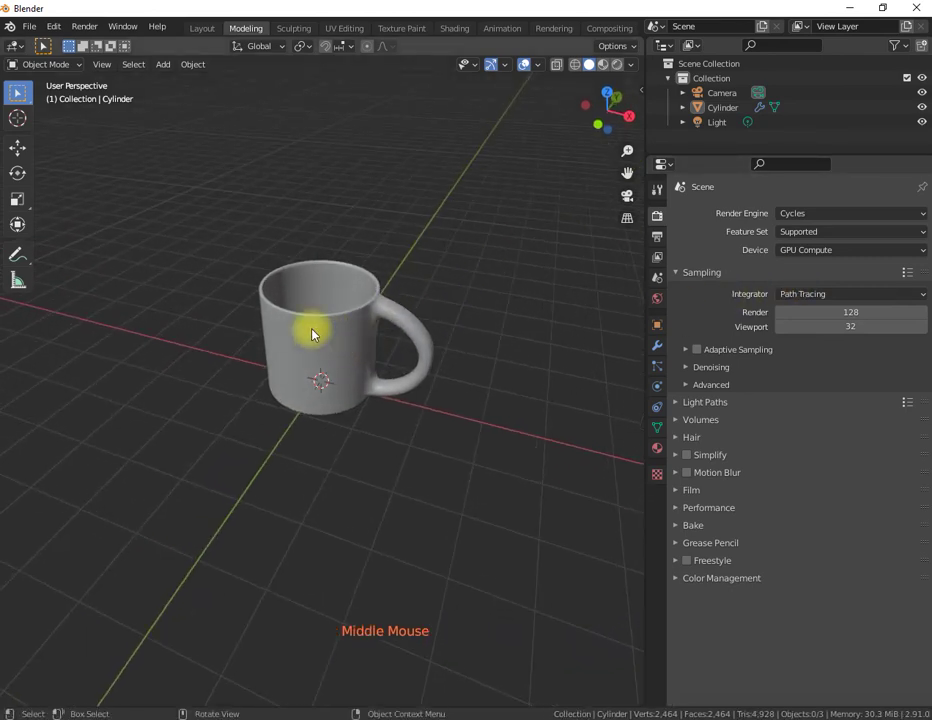
key(z)
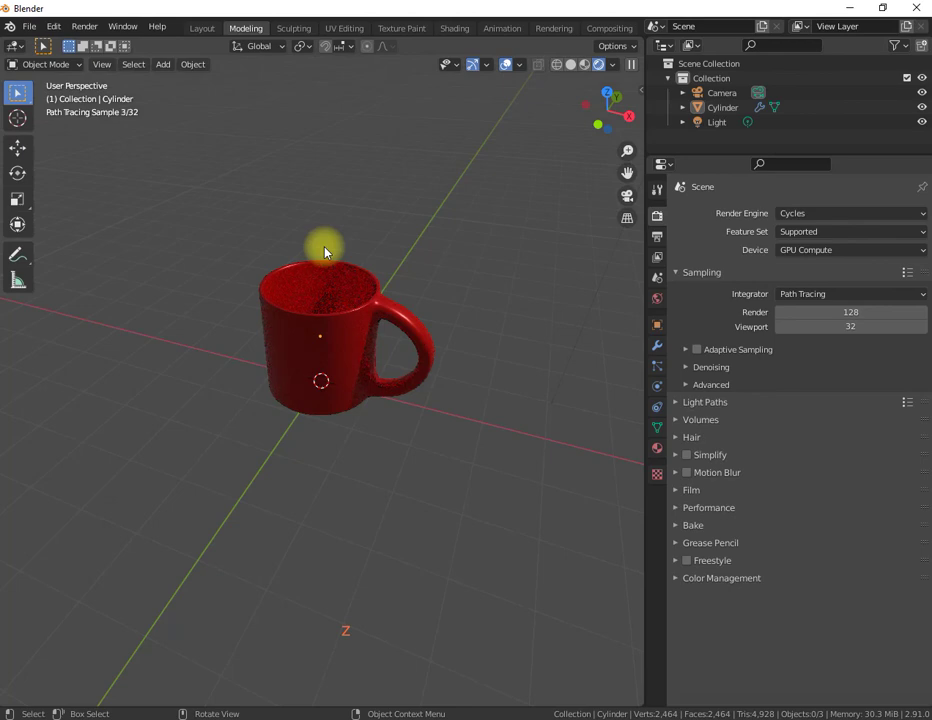
scroll(339, 310, up, 2)
middle_drag(333, 310, 447, 369)
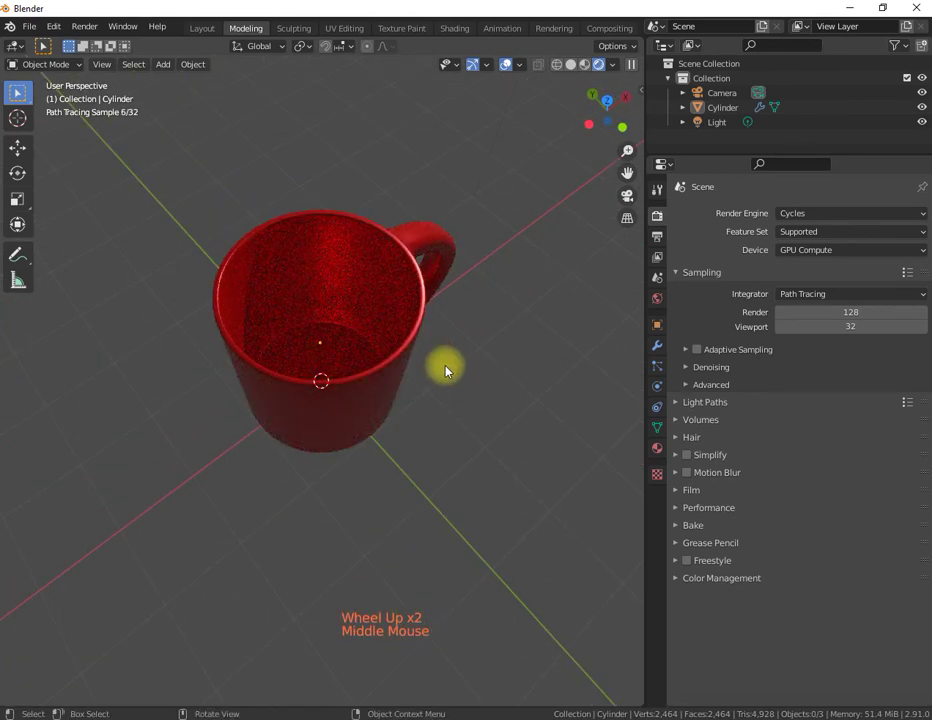
middle_drag(443, 370, 146, 362)
scroll(293, 311, down, 1)
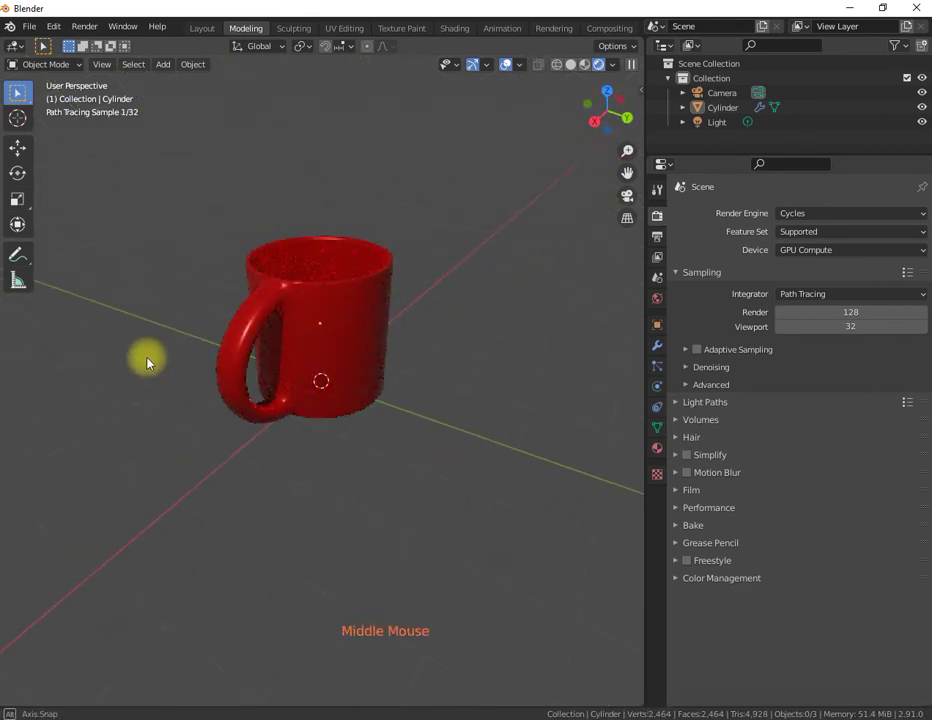
middle_drag(210, 396, 367, 423)
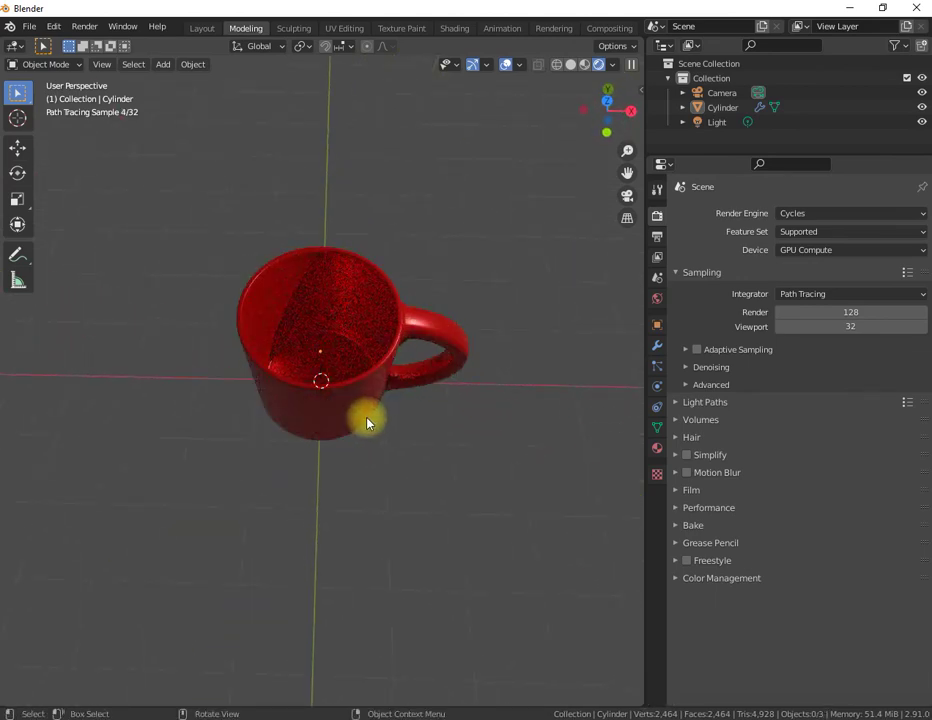